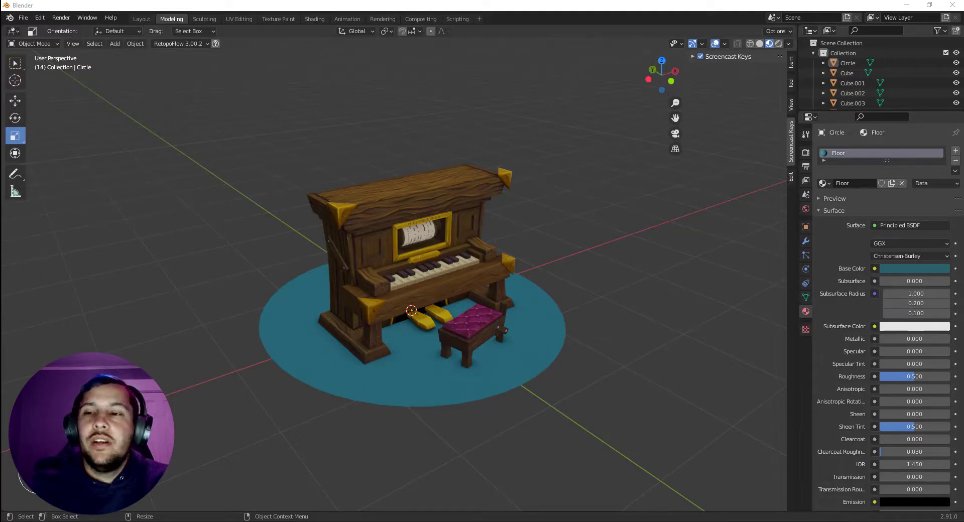
Collapse the Collection in the outliner and switch to the Rendering workspace.
{"action": "left_click", "coordinate": [814, 52]}
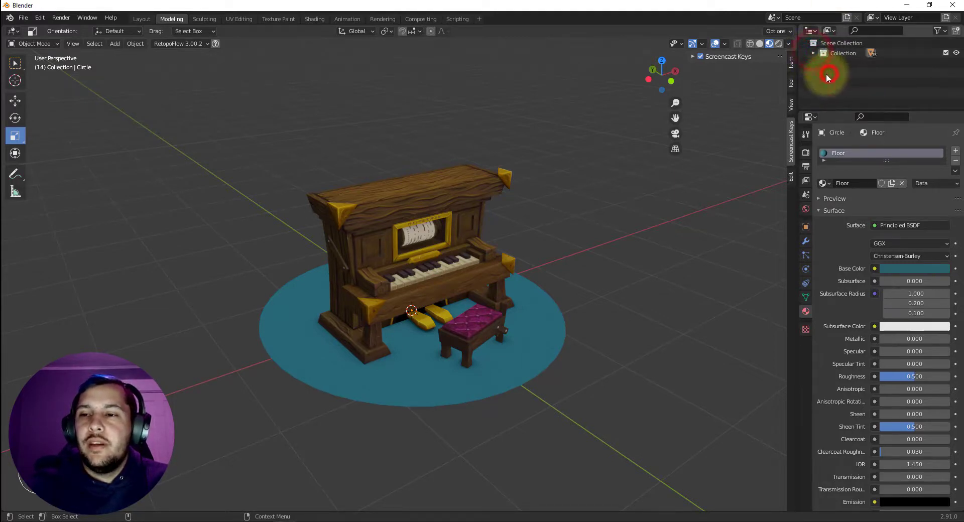
{"action": "scroll", "coordinate": [450, 134], "scroll_direction": "down", "scroll_amount": 2}
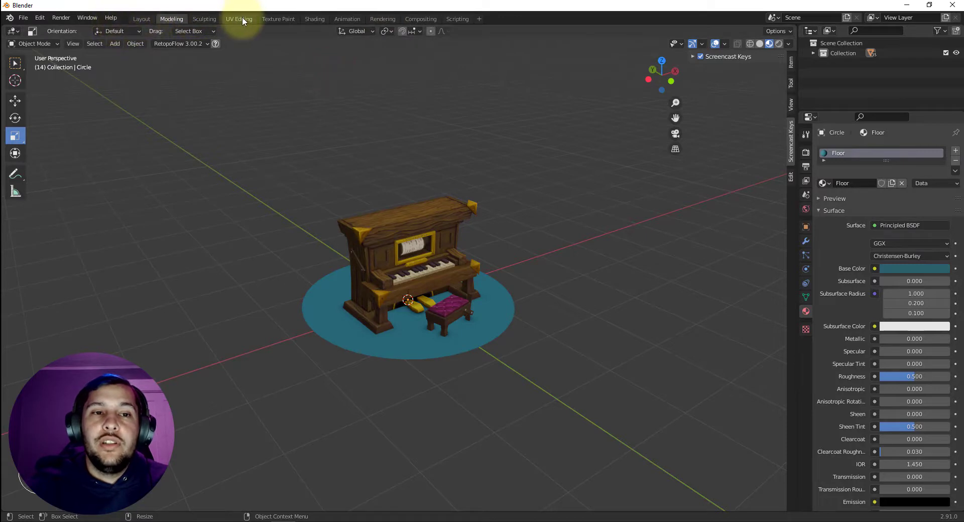
{"action": "left_click", "coordinate": [382, 19]}
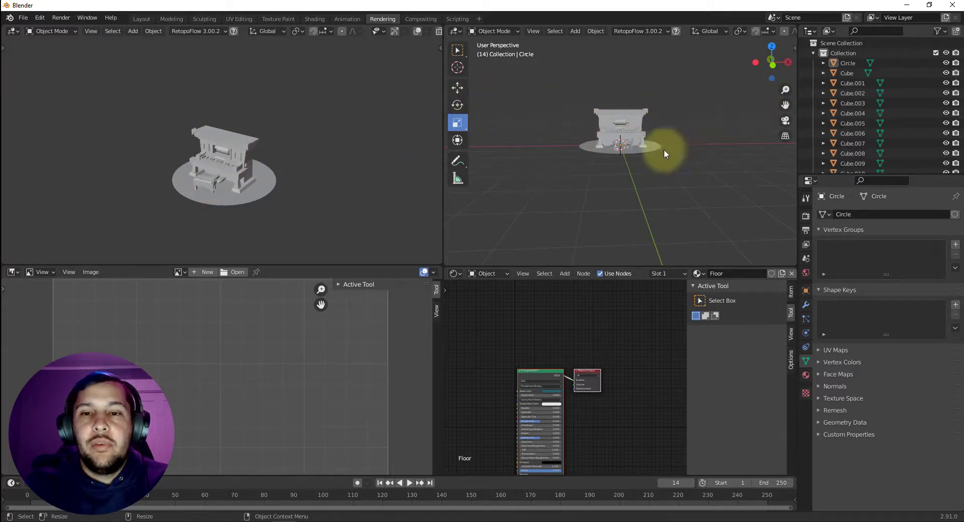
{"action": "middle_click_drag", "start_coordinate": [558, 200], "coordinate": [608, 226]}
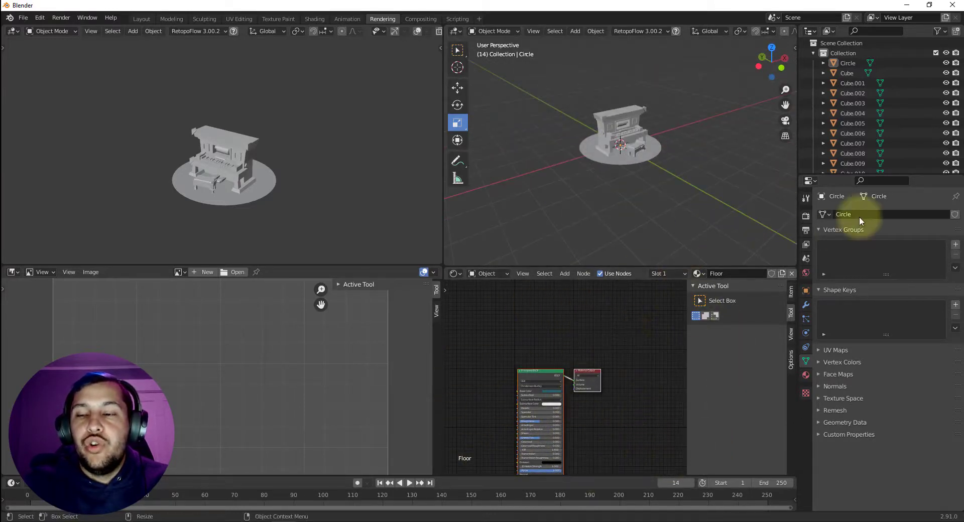
Collapse the Collection in the outliner and add a camera to the scene.
{"action": "left_click", "coordinate": [813, 52]}
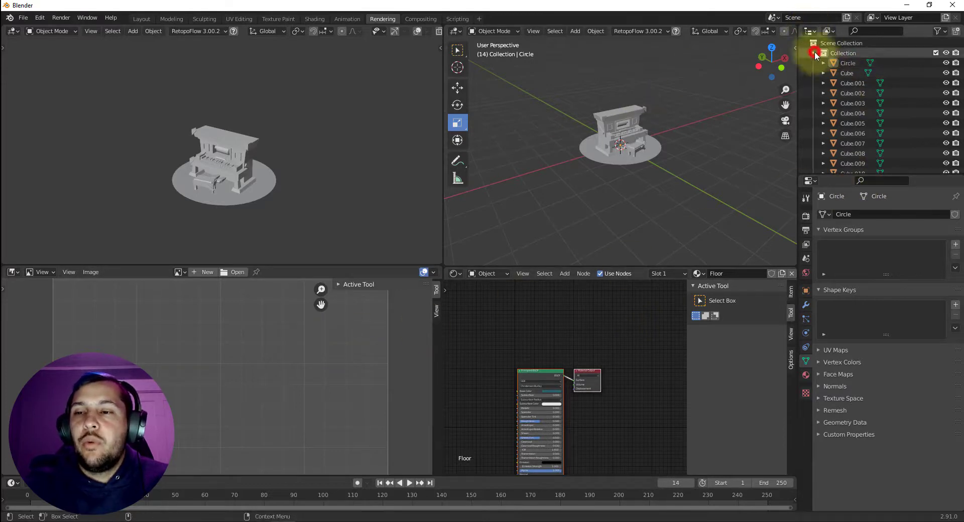
{"action": "left_click", "coordinate": [853, 118]}
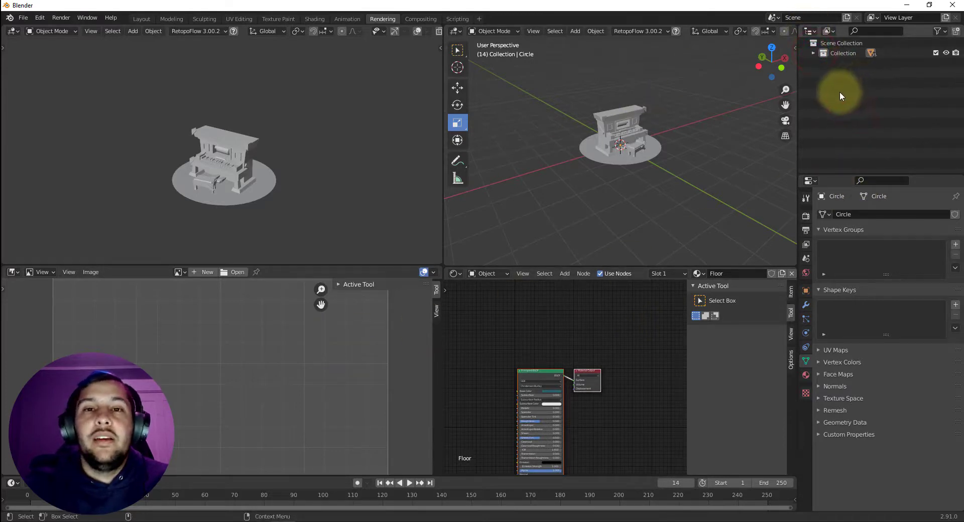
{"action": "right_click", "coordinate": [843, 88]}
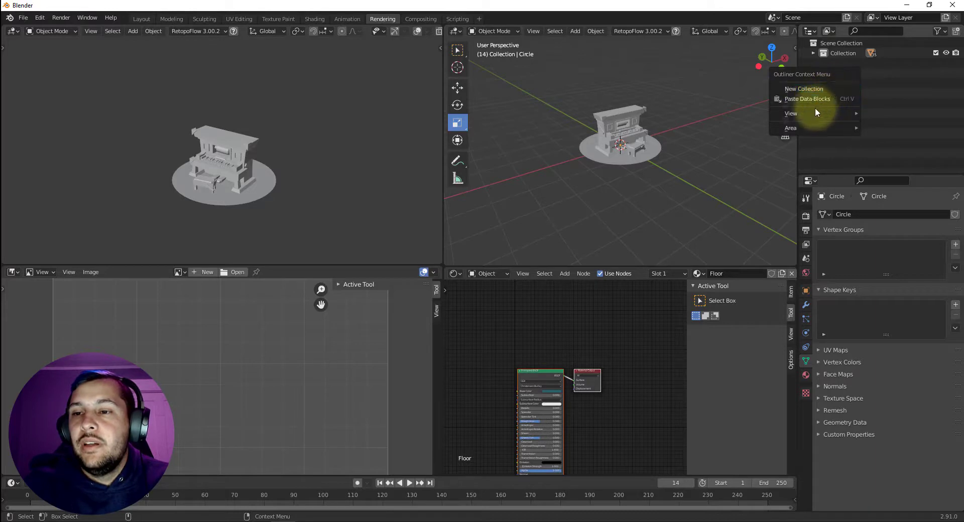
{"action": "left_click", "coordinate": [575, 31]}
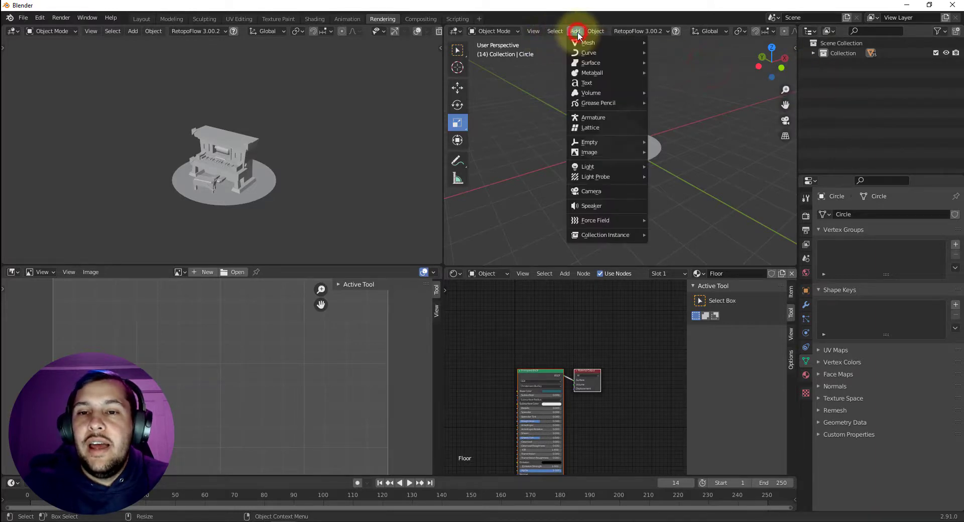
{"action": "left_click", "coordinate": [587, 189]}
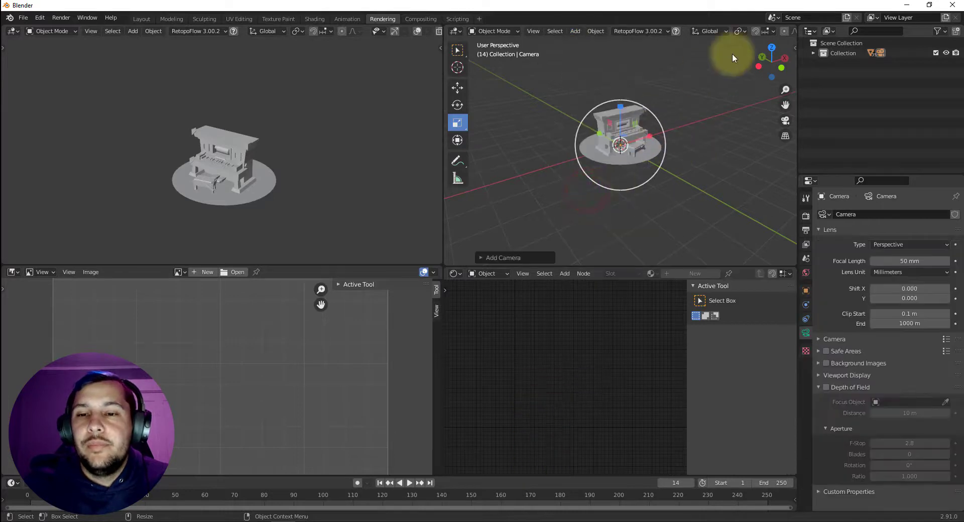
Move the camera out of Collection directly into Scene Collection, and collapse Collection.
{"action": "left_click", "coordinate": [813, 52]}
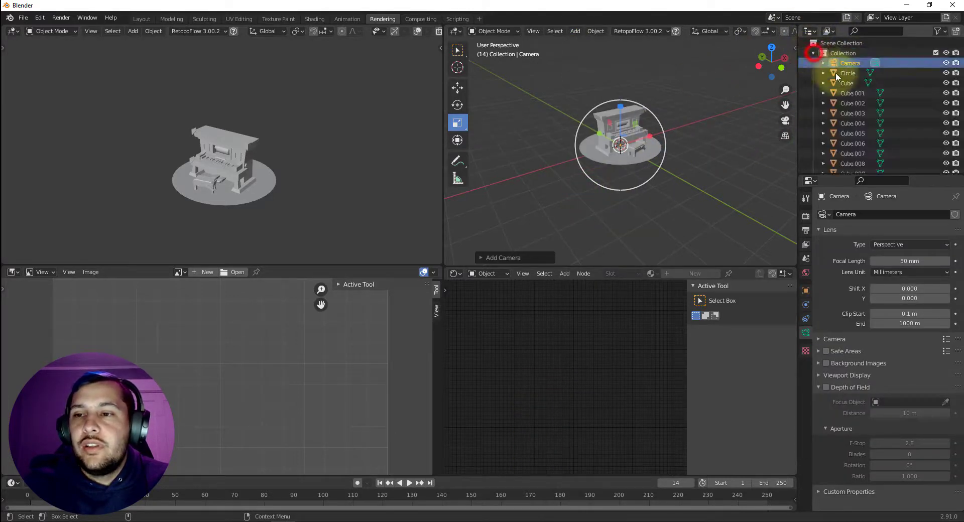
{"action": "left_click_drag", "start_coordinate": [850, 63], "coordinate": [818, 43]}
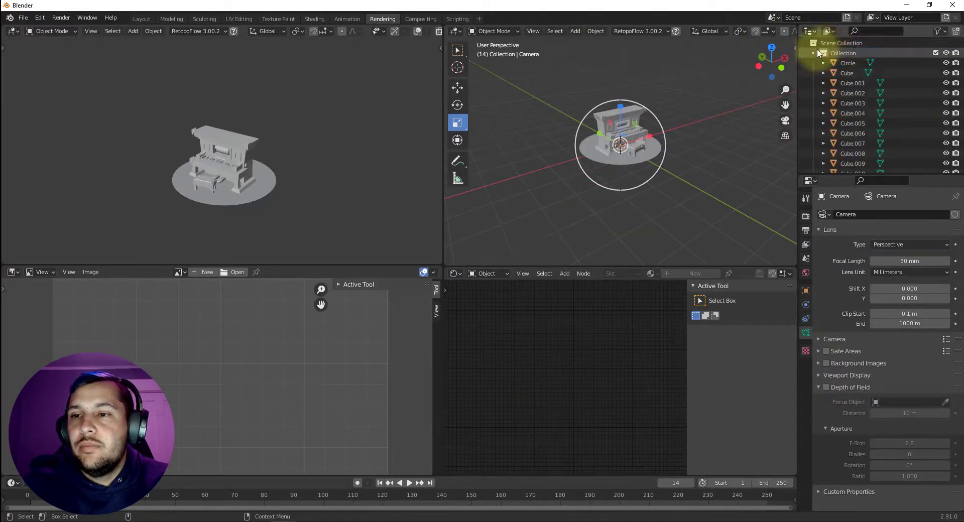
{"action": "left_click", "coordinate": [814, 52]}
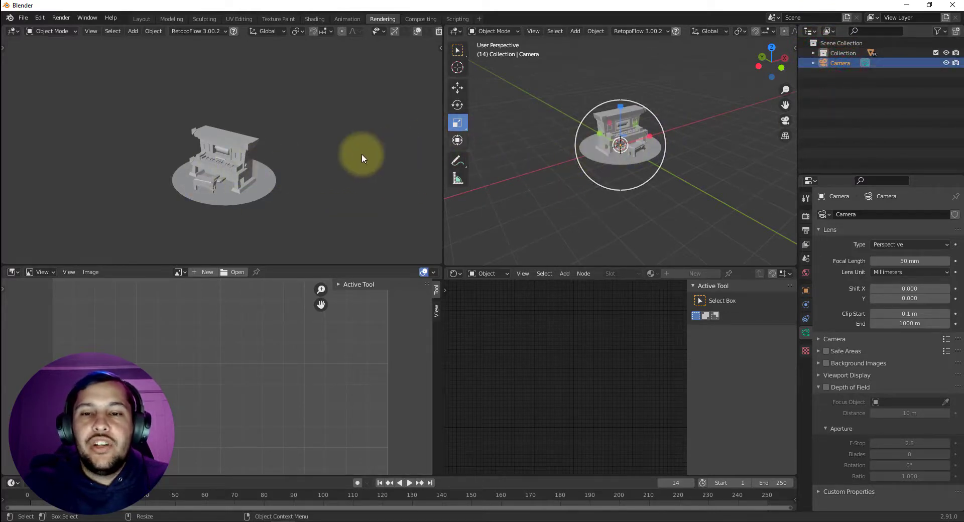
Show the scene through the camera in the viewport without the toolbar.
{"action": "left_click", "coordinate": [296, 158]}
{"action": "key", "text": "grave"}
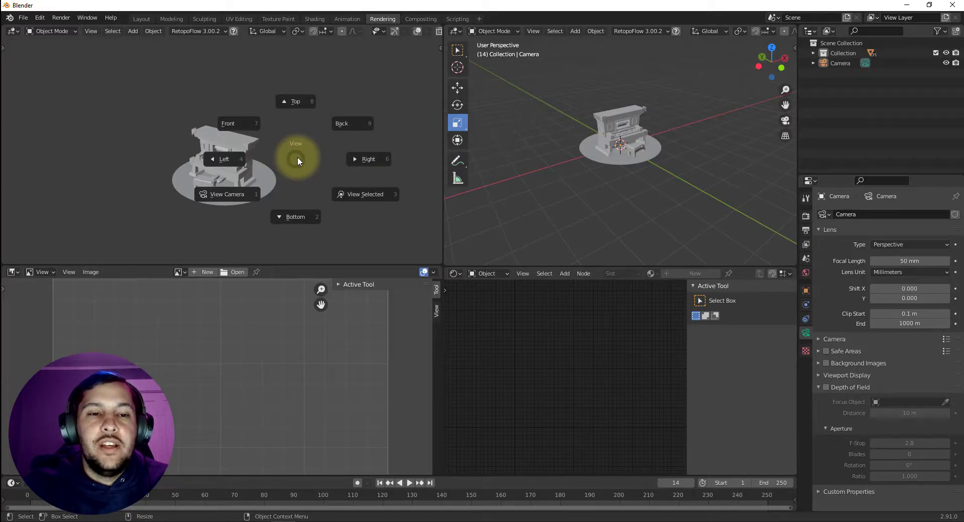
{"action": "key", "text": "Escape"}
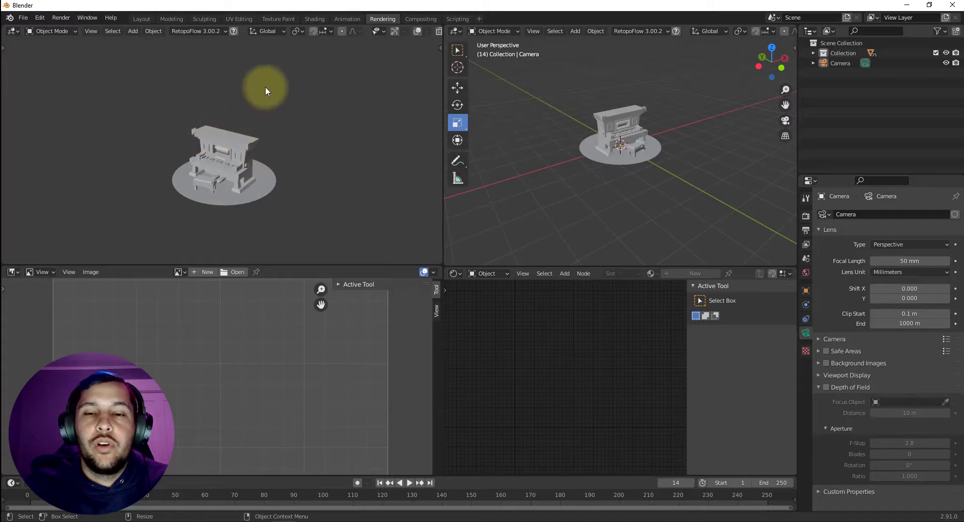
{"action": "key", "text": "grave"}
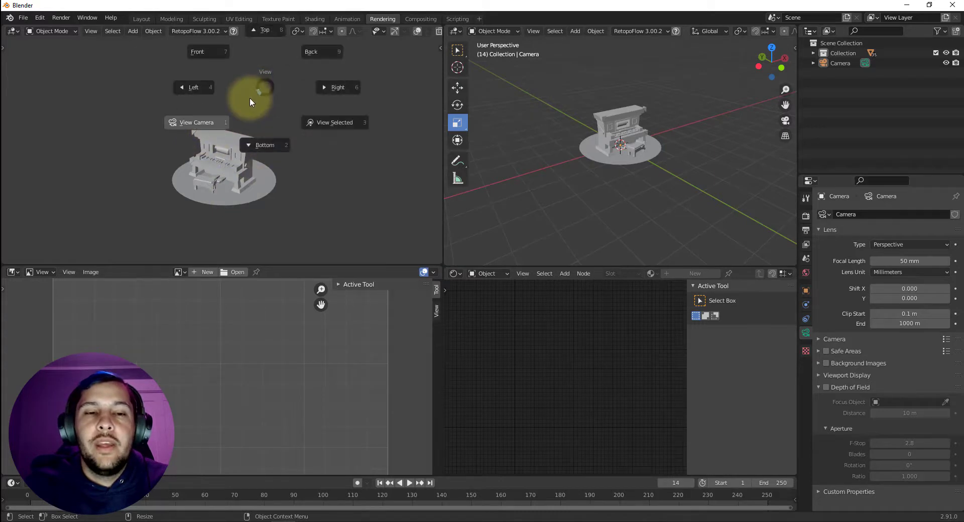
{"action": "left_click", "coordinate": [211, 124]}
Reposition the camera so the whole piano and stool fill the frame at a three-quarter angle from slightly above.
{"action": "scroll", "coordinate": [276, 135], "scroll_direction": "down", "scroll_amount": 10}
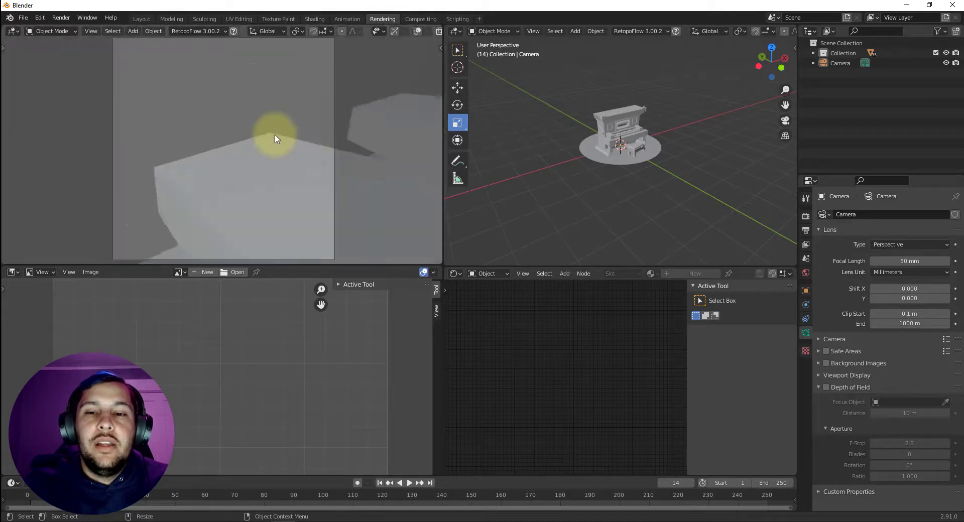
{"action": "scroll", "coordinate": [275, 135], "scroll_direction": "down", "scroll_amount": 2}
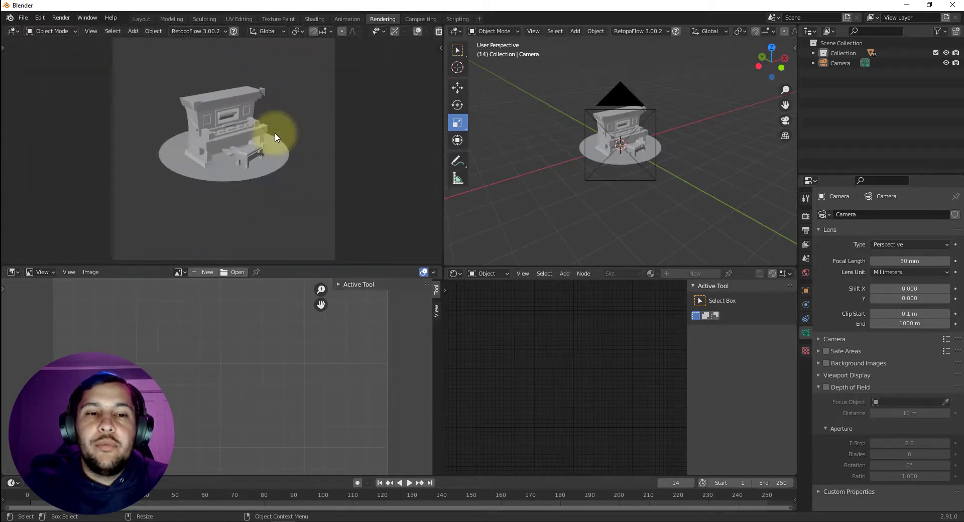
{"action": "scroll", "coordinate": [276, 135], "scroll_direction": "up", "scroll_amount": 4}
{"action": "scroll", "coordinate": [276, 135], "scroll_direction": "down", "scroll_amount": 4}
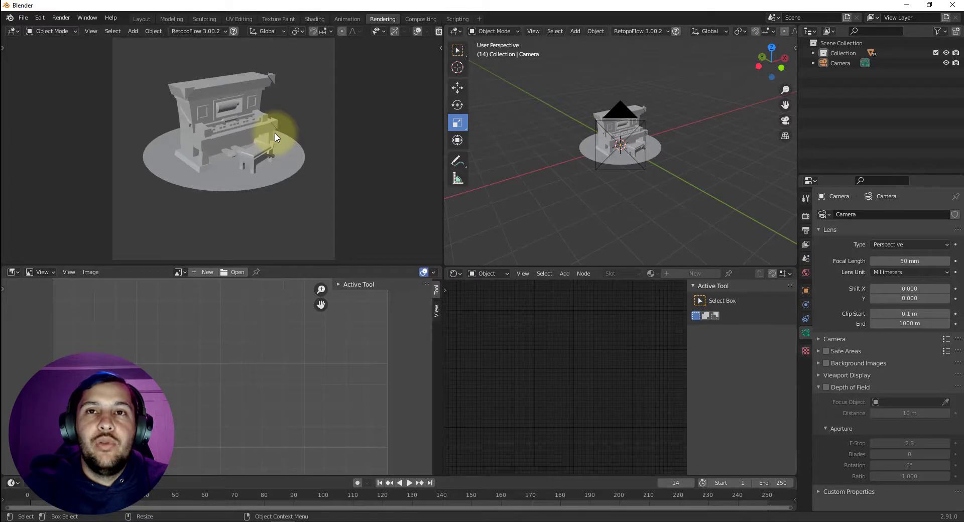
{"action": "scroll", "coordinate": [275, 135], "scroll_direction": "up", "scroll_amount": 2}
{"action": "scroll", "coordinate": [275, 138], "scroll_direction": "up", "scroll_amount": 2}
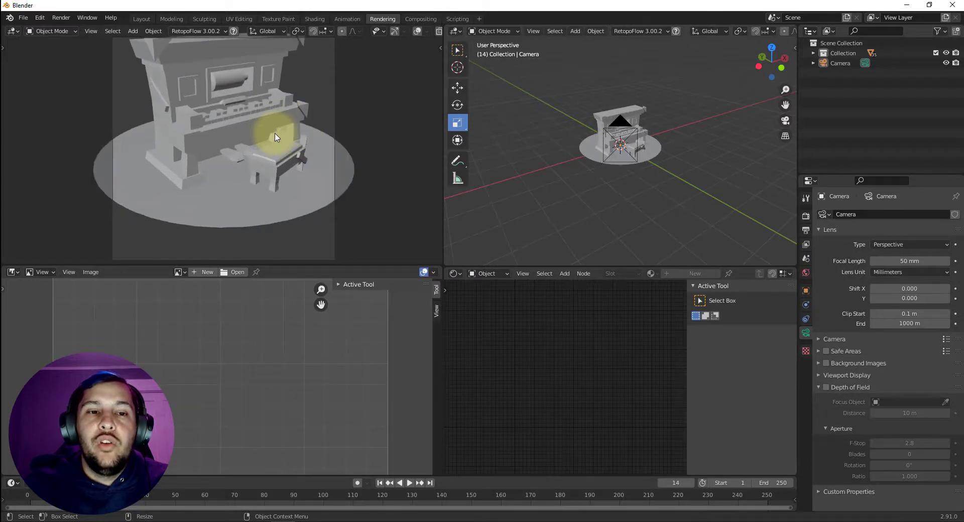
{"action": "scroll", "coordinate": [261, 125], "scroll_direction": "up", "scroll_amount": 3}
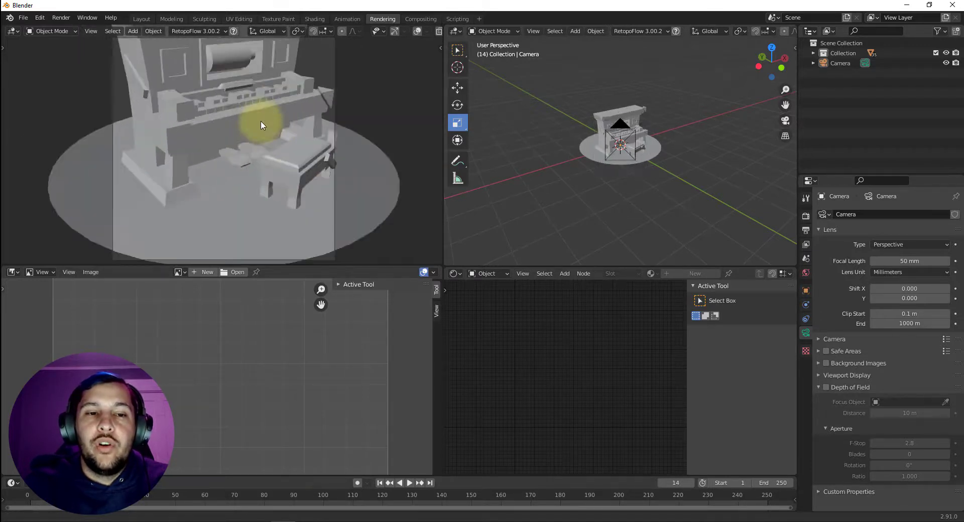
{"action": "mouse_move", "coordinate": [261, 125]}
{"action": "right_mouse_down", "text": "alt"}
{"action": "mouse_move", "coordinate": [272, 153]}
{"action": "mouse_move", "coordinate": [271, 131]}
{"action": "right_mouse_up", "text": "alt"}
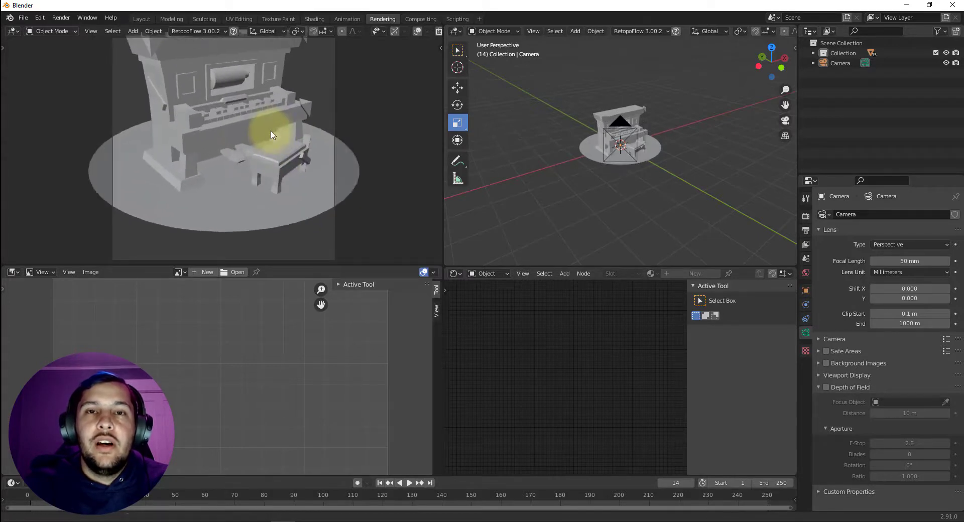
{"action": "mouse_move", "coordinate": [258, 133]}
{"action": "left_mouse_down", "text": "alt"}
{"action": "mouse_move", "coordinate": [289, 138]}
{"action": "mouse_move", "coordinate": [254, 134]}
{"action": "mouse_move", "coordinate": [254, 147]}
{"action": "mouse_move", "coordinate": [255, 128]}
{"action": "left_mouse_up", "text": "alt"}
{"action": "right_click_drag", "start_coordinate": [255, 128], "coordinate": [276, 150], "text": "alt"}
{"action": "mouse_move", "coordinate": [276, 150]}
{"action": "left_mouse_down", "text": "alt"}
{"action": "mouse_move", "coordinate": [301, 157]}
{"action": "mouse_move", "coordinate": [283, 144]}
{"action": "mouse_move", "coordinate": [266, 151]}
{"action": "mouse_move", "coordinate": [281, 158]}
{"action": "left_mouse_up", "text": "alt"}
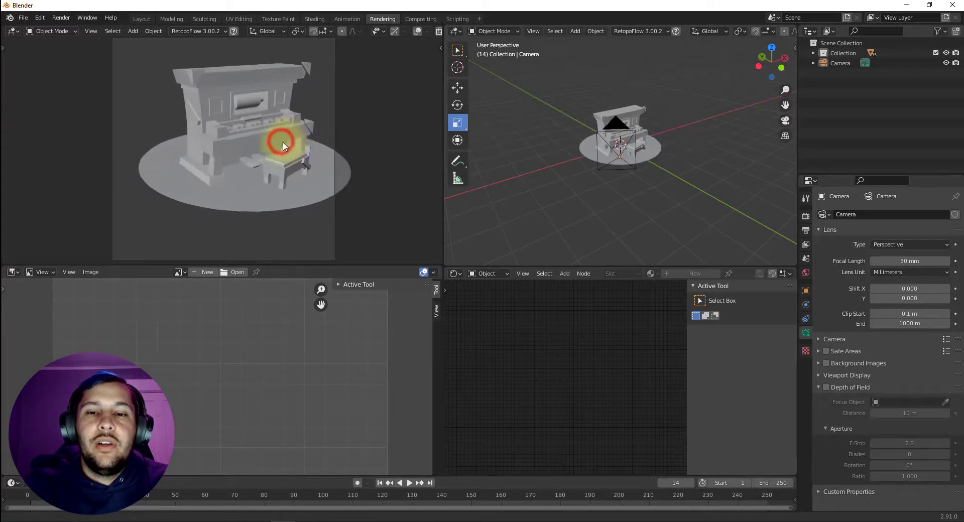
{"action": "right_click_drag", "start_coordinate": [281, 158], "coordinate": [279, 139], "text": "alt"}
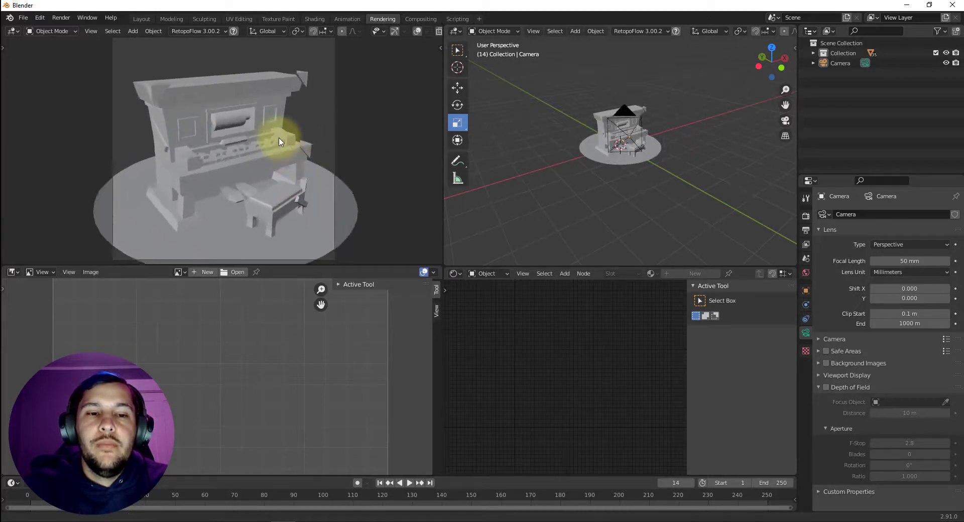
{"action": "middle_click_drag", "start_coordinate": [279, 138], "coordinate": [280, 136], "text": "ctrl"}
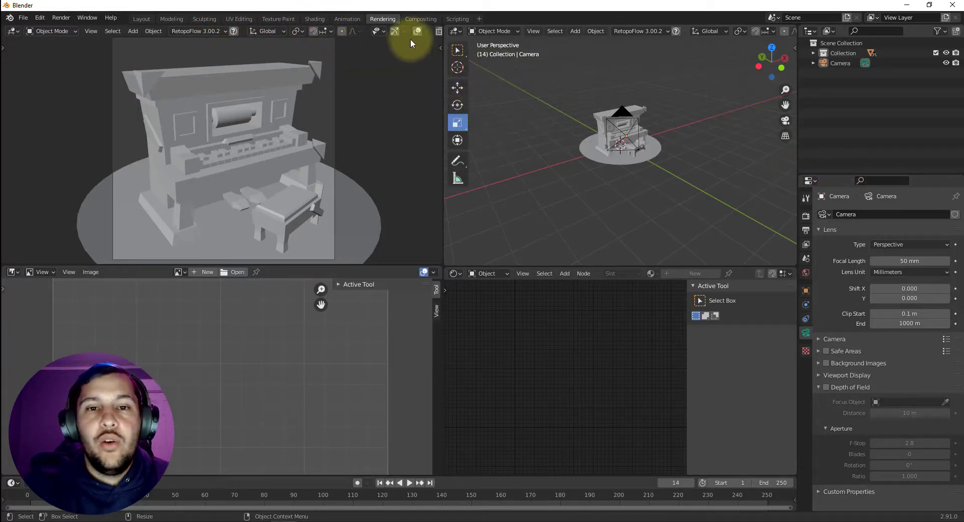
Set the camera viewport's shading to Rendered.
{"action": "scroll", "coordinate": [419, 32], "scroll_direction": "down", "scroll_amount": 3}
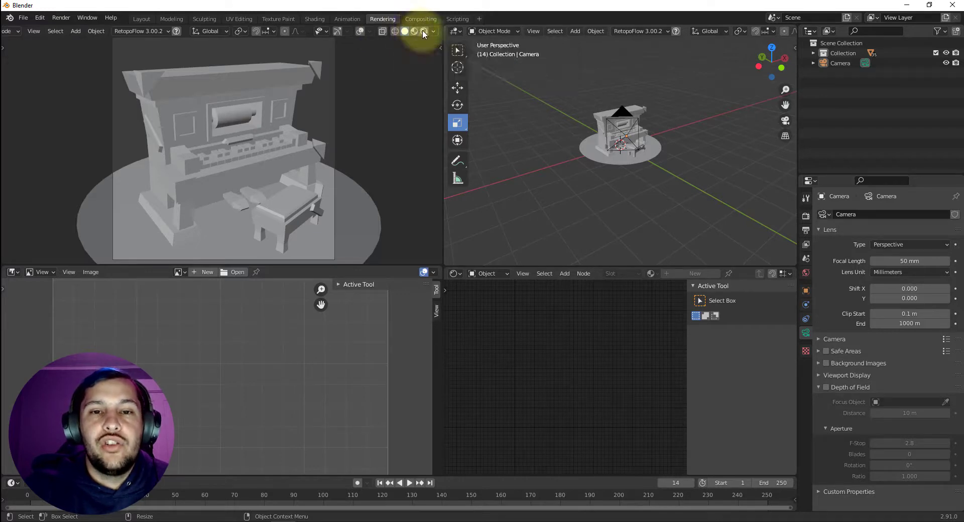
{"action": "left_click", "coordinate": [422, 32]}
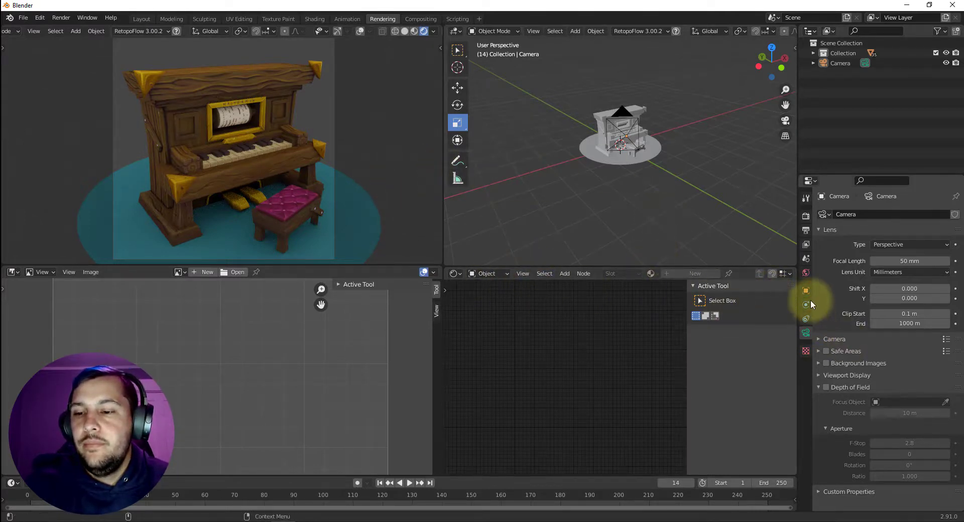
Select the camera's data in the outliner and show the scene's World properties.
{"action": "left_click", "coordinate": [839, 65]}
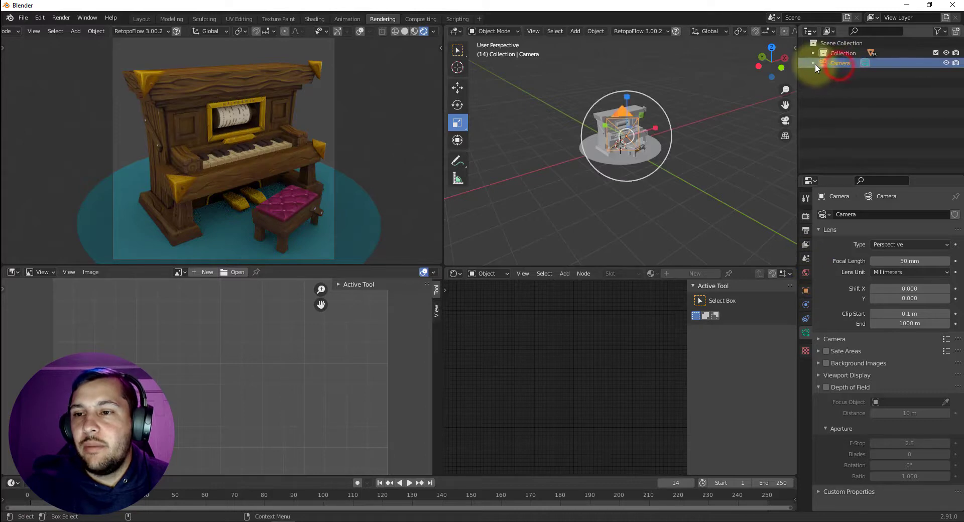
{"action": "left_click", "coordinate": [813, 62]}
{"action": "left_click", "coordinate": [846, 72]}
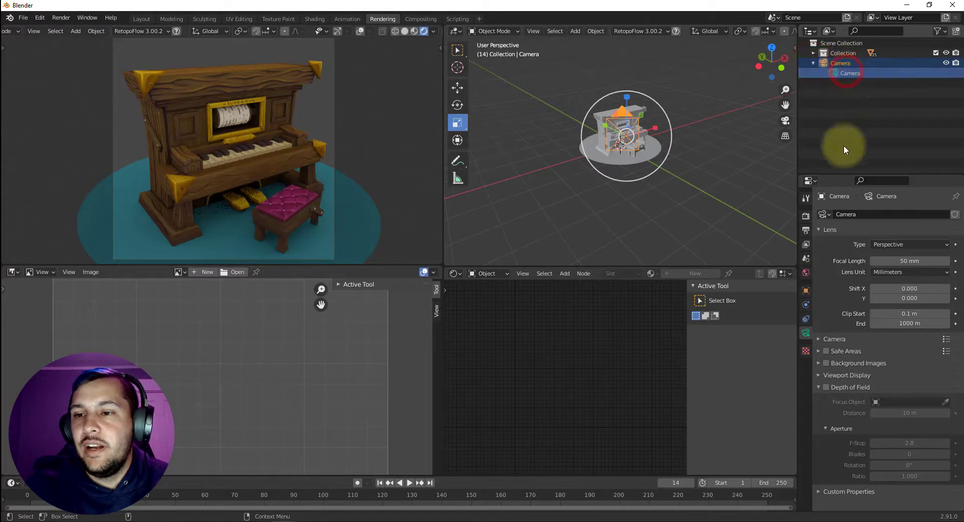
{"action": "left_click", "coordinate": [806, 317]}
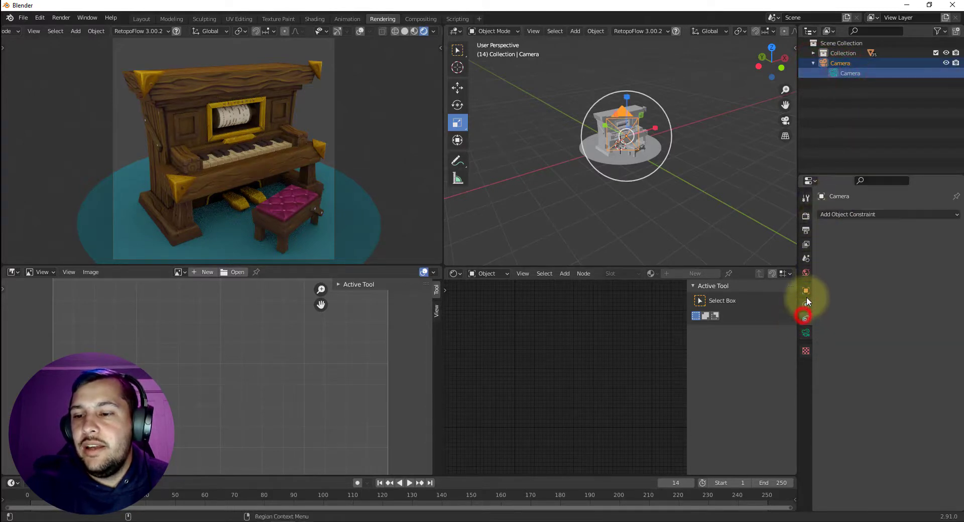
{"action": "left_click", "coordinate": [807, 244]}
{"action": "left_click", "coordinate": [806, 231]}
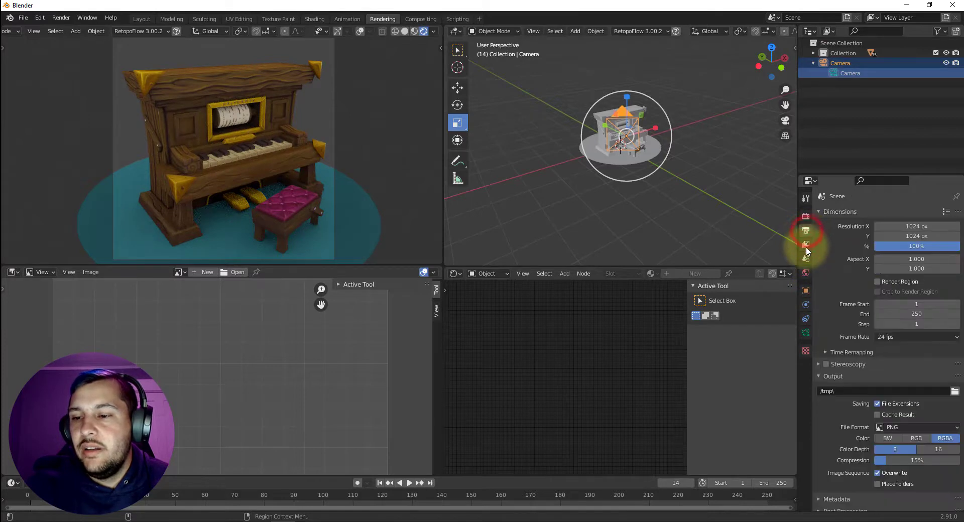
{"action": "left_click", "coordinate": [806, 272]}
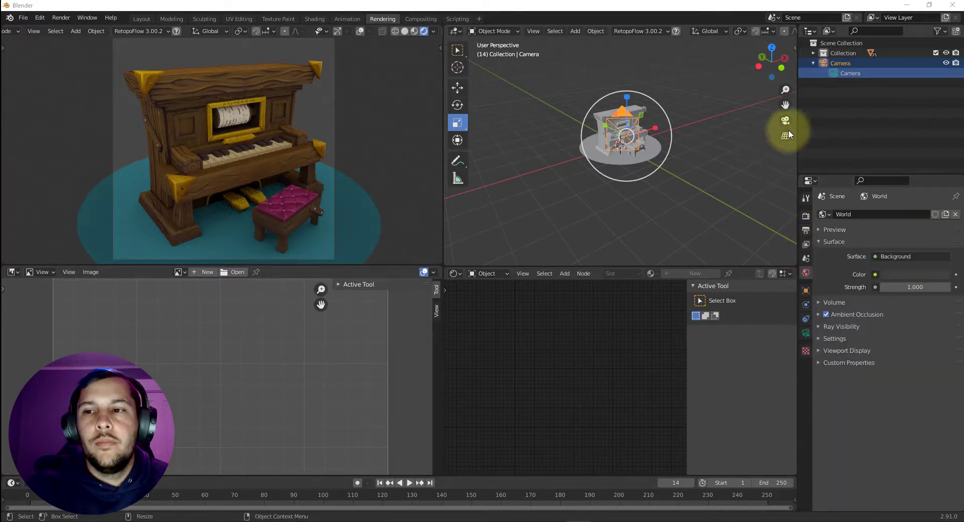
{"action": "left_click", "coordinate": [858, 76]}
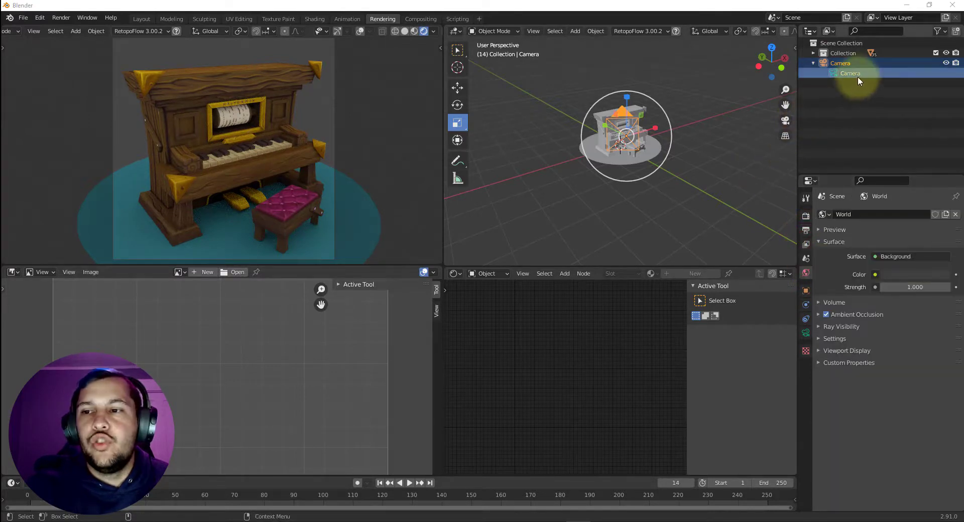
{"action": "left_click", "coordinate": [807, 273]}
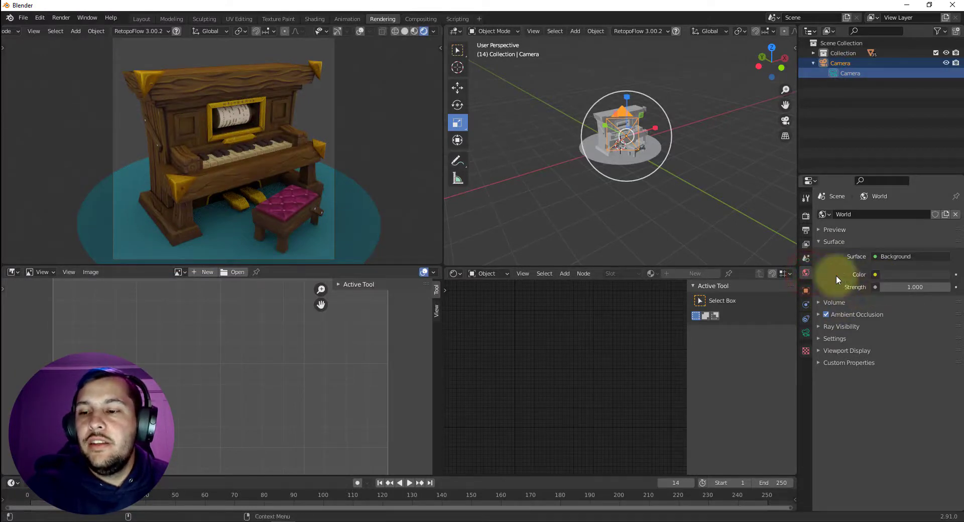
Set the world background color to purple with H 0.706, S 0.489 and V 0.433.
{"action": "left_click", "coordinate": [887, 256]}
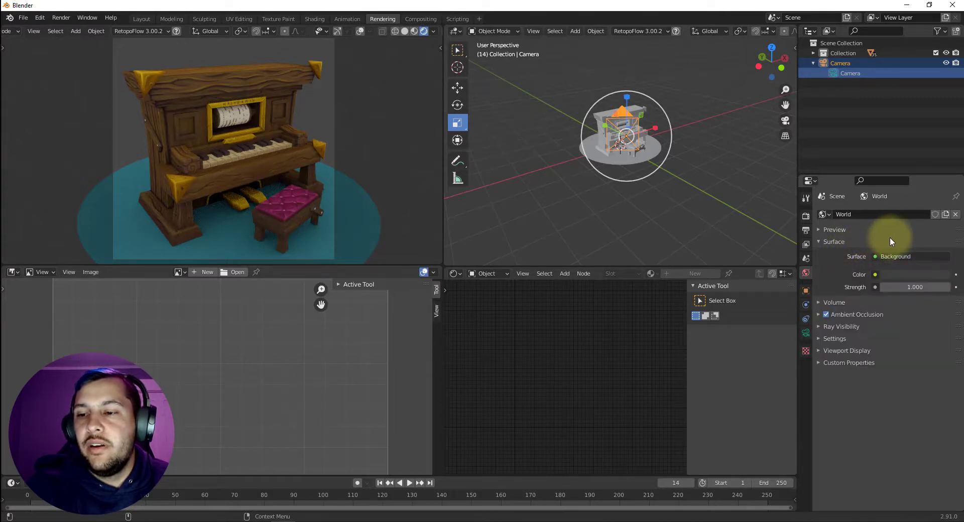
{"action": "left_click", "coordinate": [896, 275]}
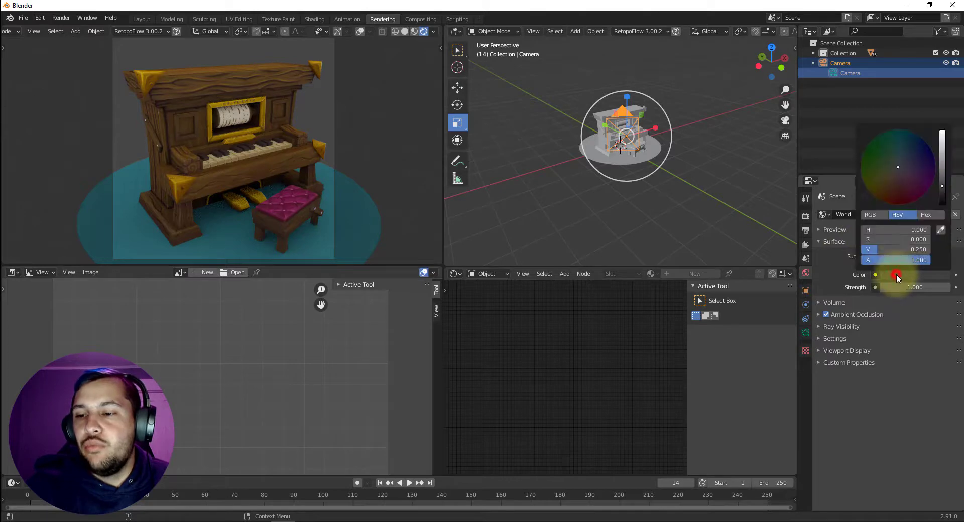
{"action": "left_click", "coordinate": [913, 161]}
{"action": "left_click_drag", "start_coordinate": [913, 161], "coordinate": [942, 172]}
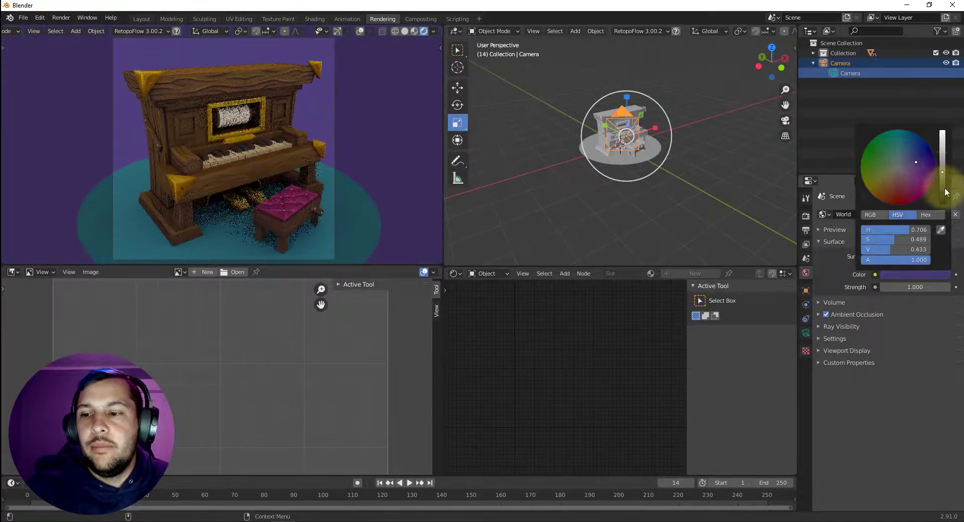
Try a stronger world background, up to 7.5, and set its strength back to 1.
{"action": "left_click_drag", "start_coordinate": [915, 288], "coordinate": [806, 287]}
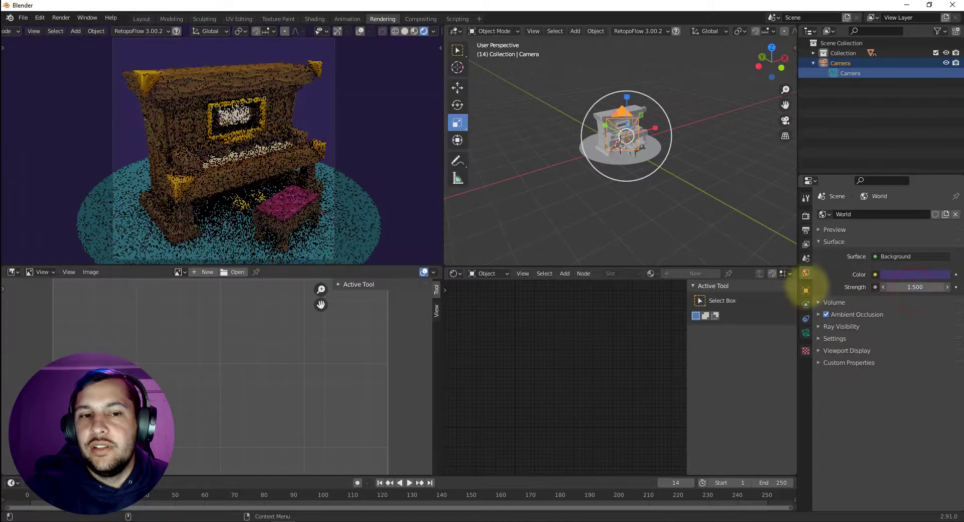
{"action": "left_click", "coordinate": [931, 287]}
{"action": "type", "text": "7.5"}
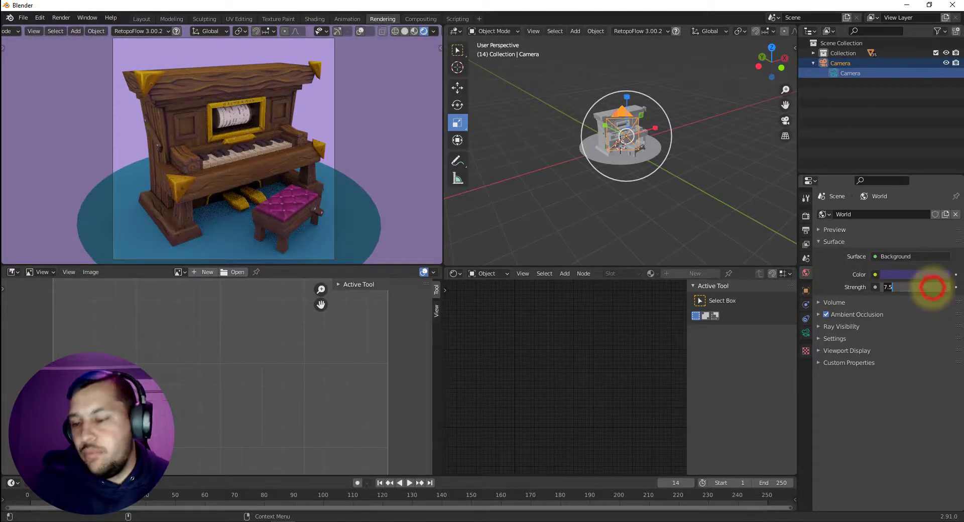
{"action": "type", "text": "1"}
{"action": "key", "text": "Return"}
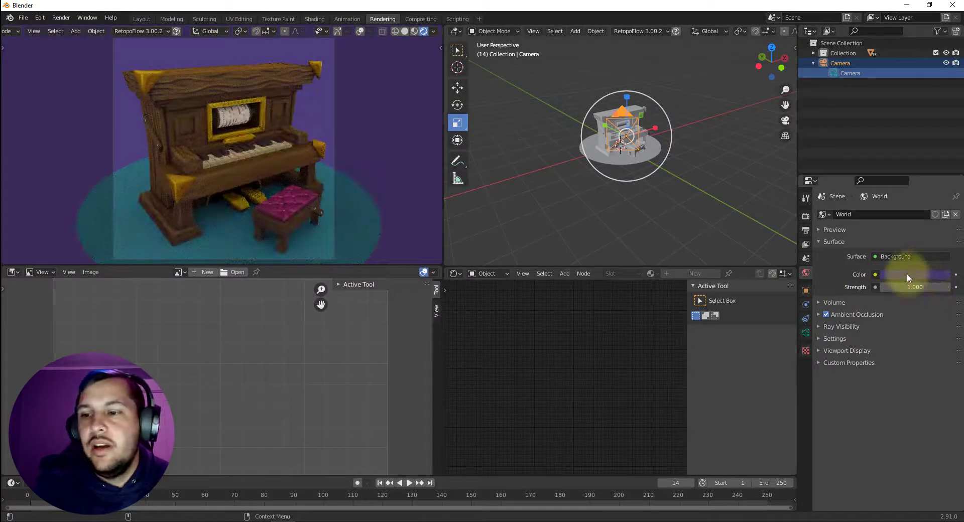
Darken the purple world background to V 0.267 and turn off Ambient Occlusion.
{"action": "left_click", "coordinate": [907, 275]}
{"action": "left_click_drag", "start_coordinate": [941, 167], "coordinate": [942, 184]}
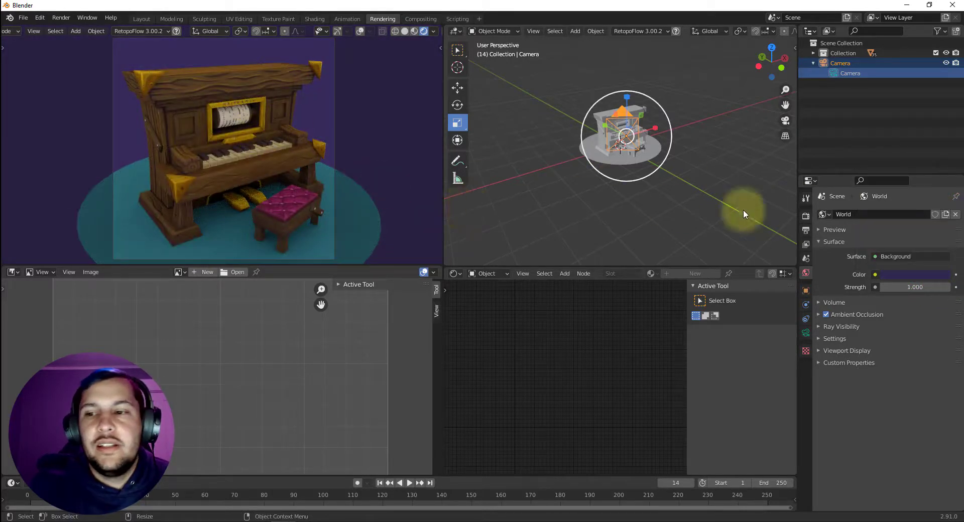
{"action": "left_click", "coordinate": [826, 315]}
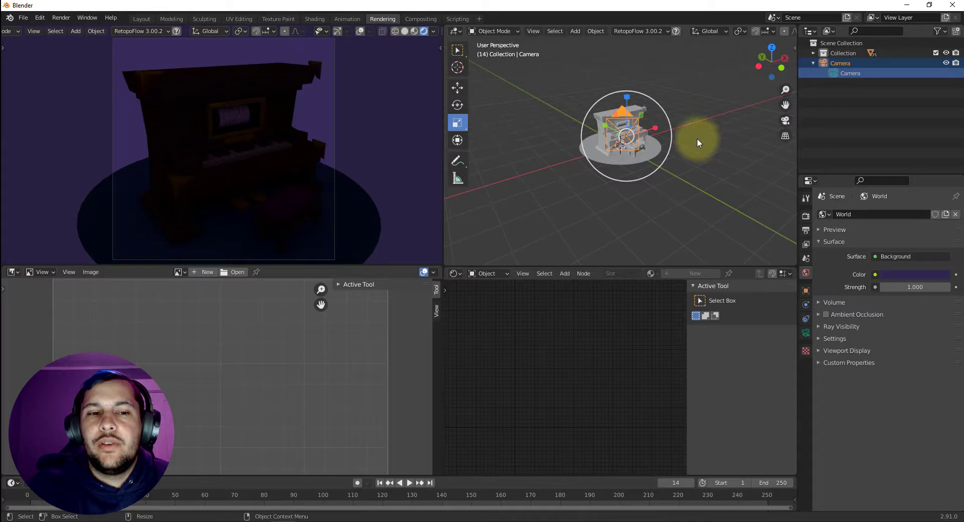
{"action": "left_click", "coordinate": [905, 274]}
{"action": "left_click", "coordinate": [943, 191]}
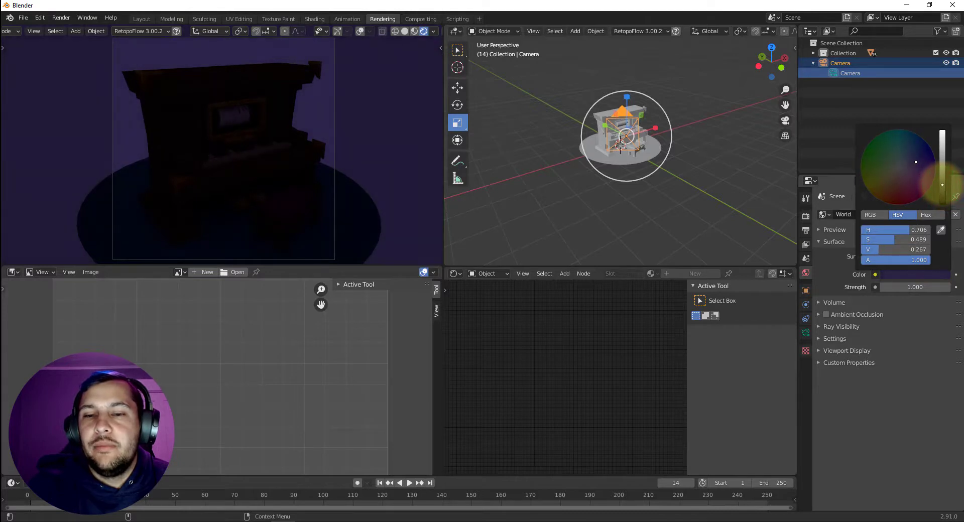
Compare the render with Ambient Occlusion on, and turn it off again.
{"action": "left_click", "coordinate": [825, 111]}
{"action": "left_click", "coordinate": [827, 314]}
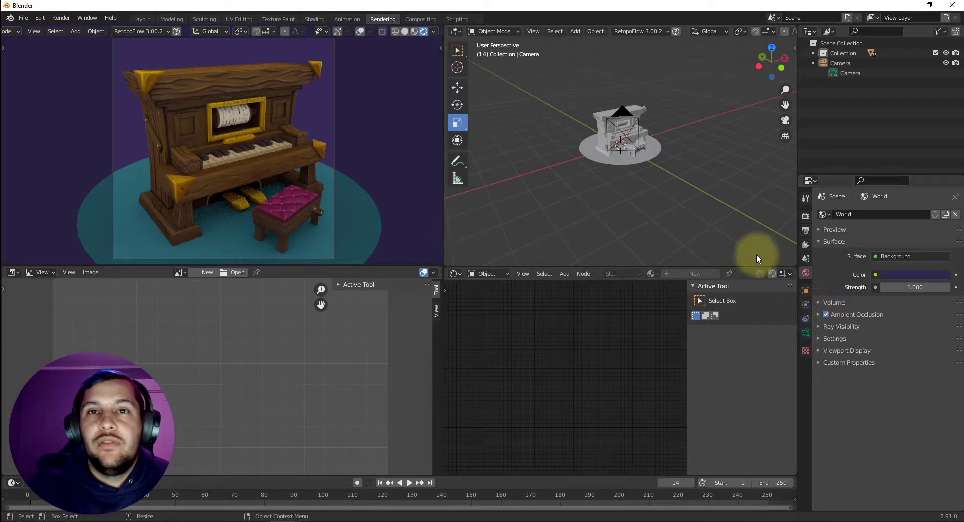
{"action": "left_click", "coordinate": [826, 314]}
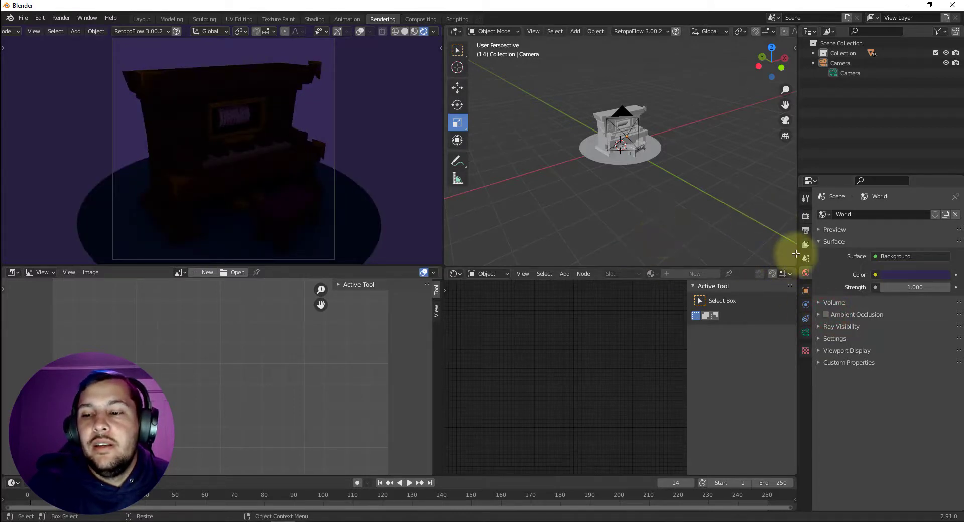
{"action": "left_click", "coordinate": [834, 123]}
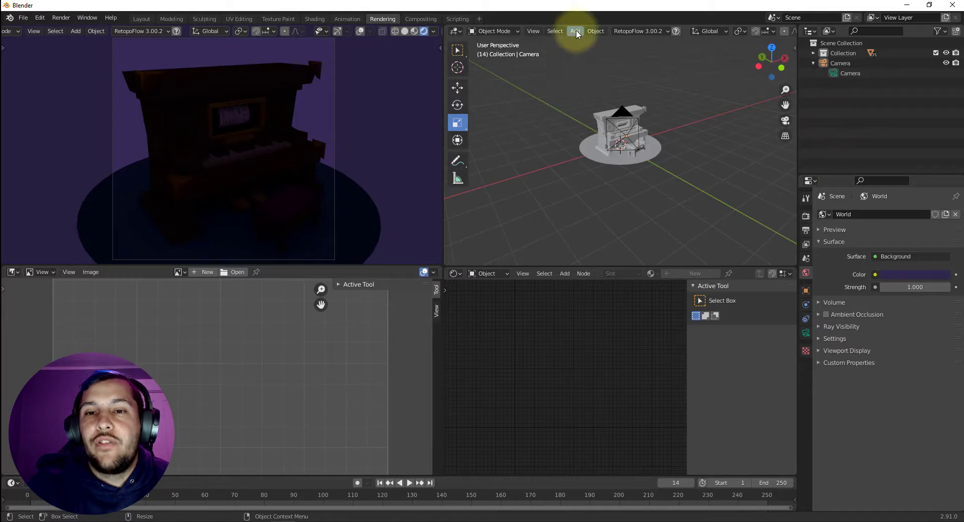
{"action": "left_click_drag", "start_coordinate": [574, 61], "coordinate": [569, 86]}
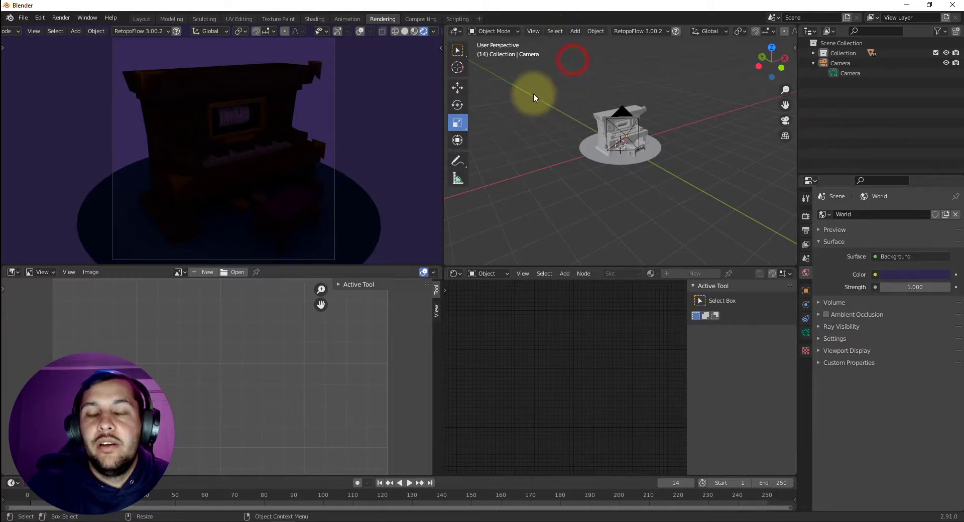
{"action": "left_click_drag", "start_coordinate": [509, 82], "coordinate": [543, 148]}
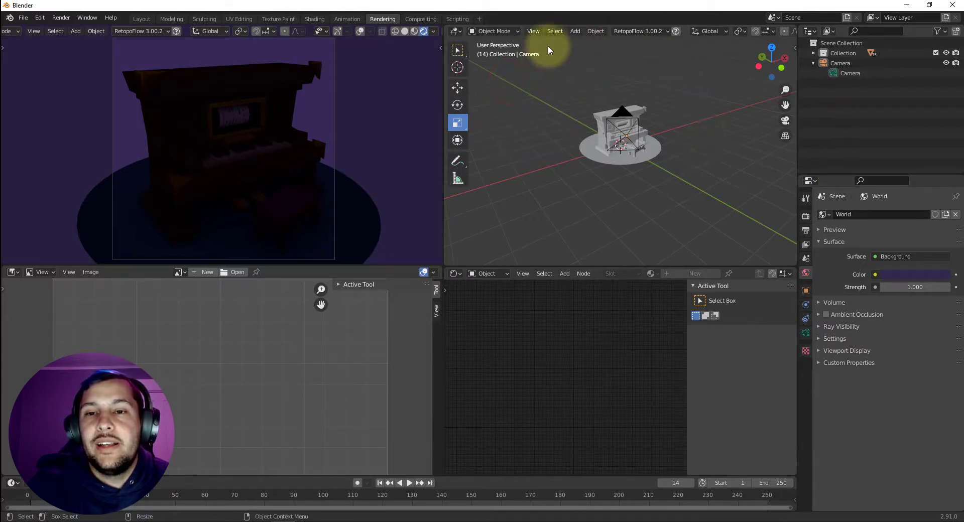
Add an area light and raise it about 1.55 m along Z above the piano.
{"action": "left_click", "coordinate": [575, 31]}
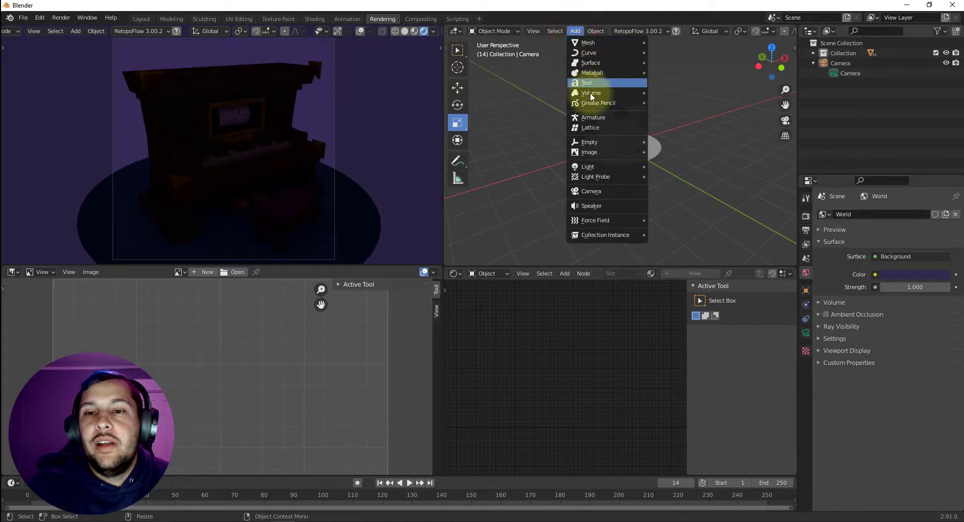
{"action": "mouse_move", "coordinate": [589, 167]}
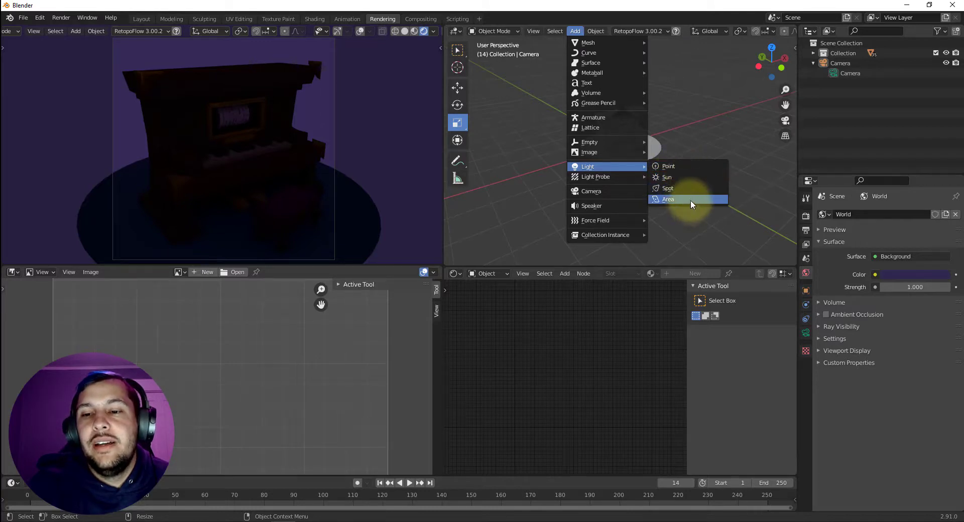
{"action": "left_click", "coordinate": [691, 200]}
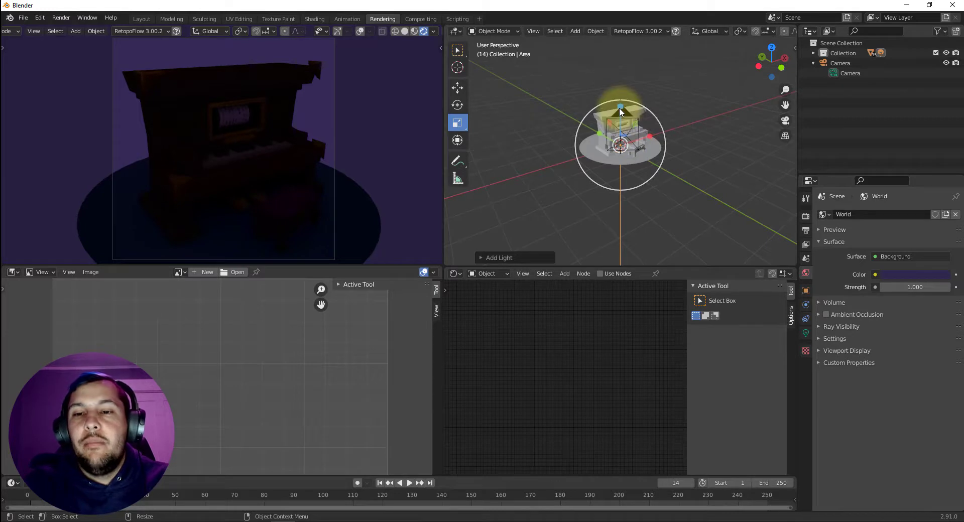
{"action": "key", "text": "g"}
{"action": "left_click_drag", "start_coordinate": [620, 112], "coordinate": [621, 69]}
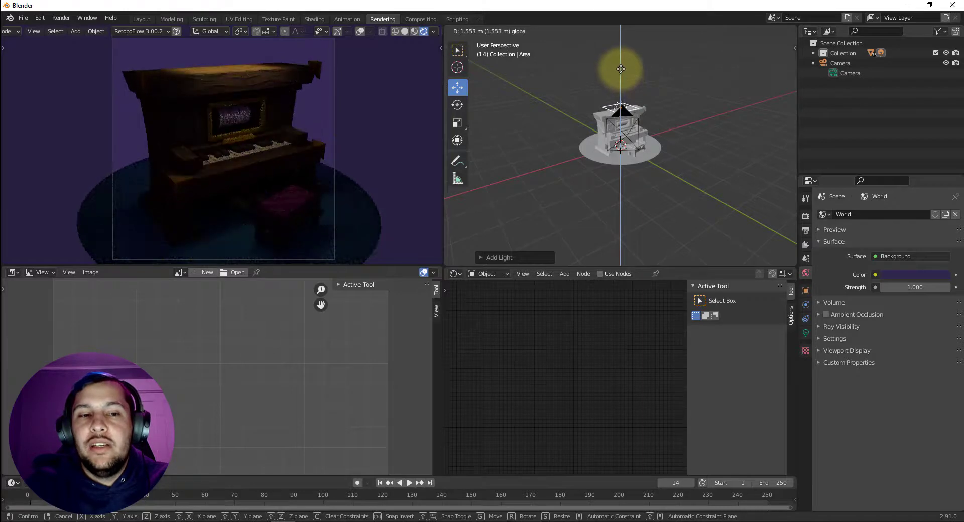
{"action": "left_click", "coordinate": [621, 68]}
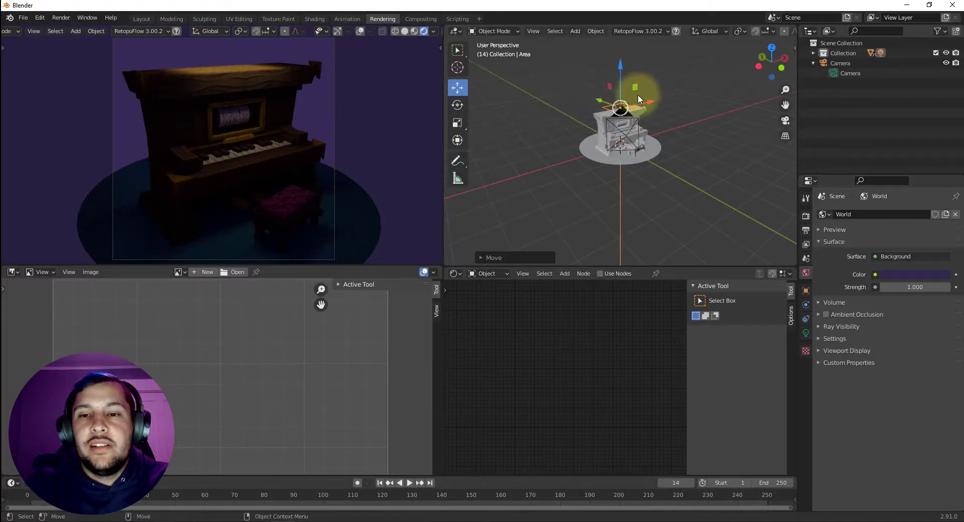
Tilt the area light so it aims diagonally down toward the back of the scene.
{"action": "middle_click_drag", "start_coordinate": [568, 194], "coordinate": [625, 195]}
{"action": "key", "text": "shift+space"}
{"action": "key", "text": "r"}
{"action": "left_click_drag", "start_coordinate": [625, 71], "coordinate": [444, 248]}
{"action": "left_click_drag", "start_coordinate": [658, 98], "coordinate": [662, 101]}
Move the area light along Y to the front of the piano and raise it by about 0.37 m.
{"action": "key", "text": "shift+space"}
{"action": "key", "text": "g"}
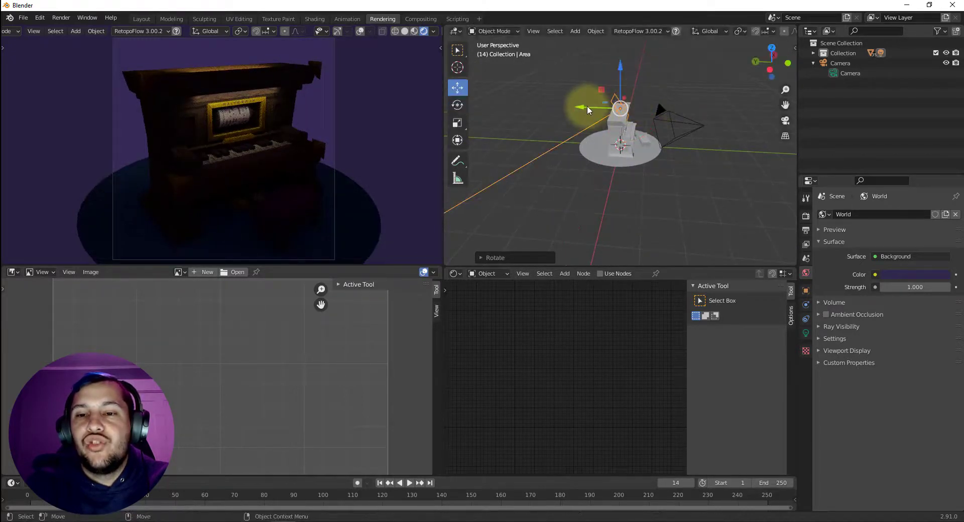
{"action": "left_click_drag", "start_coordinate": [587, 106], "coordinate": [668, 104]}
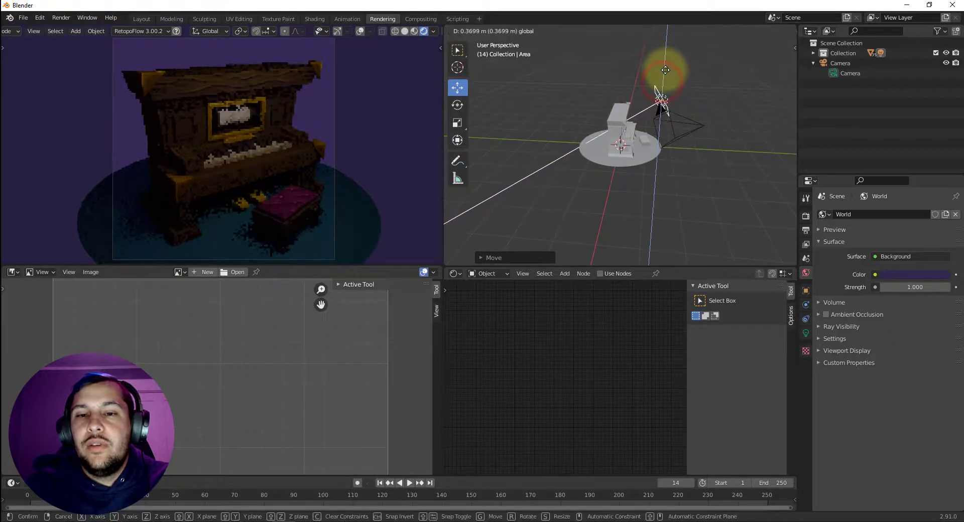
Using the top view, place the area light at the piano's front-right side and turn it toward the piano.
{"action": "middle_click_drag", "start_coordinate": [645, 168], "coordinate": [519, 187]}
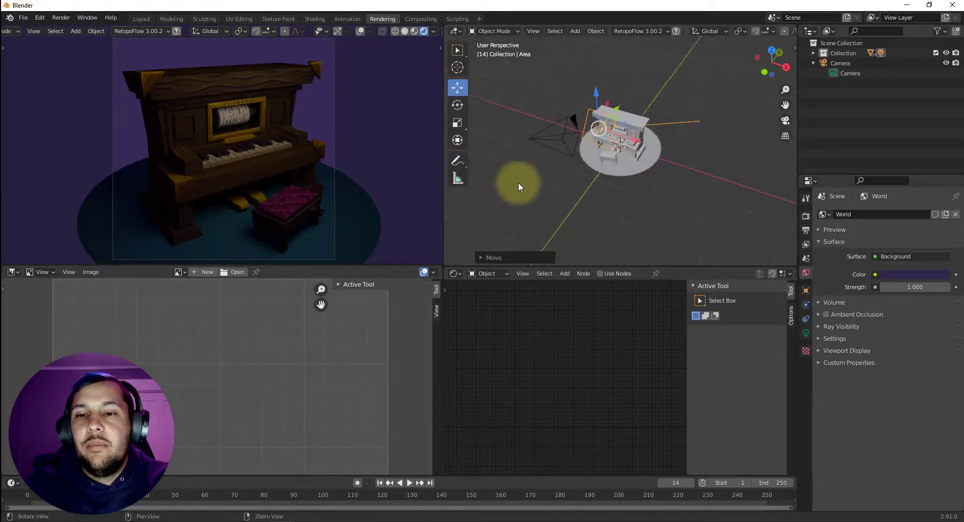
{"action": "key", "text": "grave"}
{"action": "left_click", "coordinate": [541, 102]}
{"action": "left_click_drag", "start_coordinate": [656, 182], "coordinate": [698, 194]}
{"action": "key", "text": "e"}
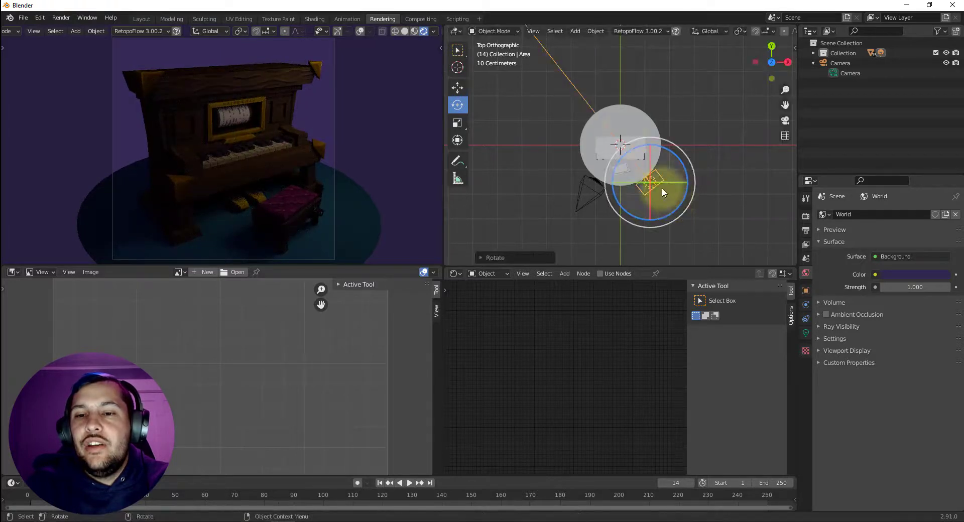
Using the left side view, tilt the area light to a shallower angle and move it slightly lower and farther from the piano.
{"action": "key", "text": "grave"}
{"action": "left_click", "coordinate": [576, 154]}
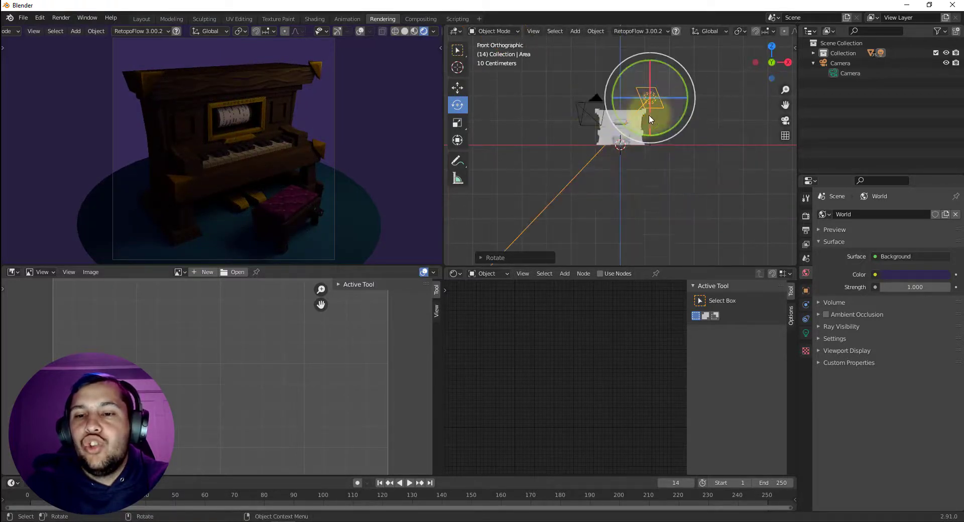
{"action": "key", "text": "grave"}
{"action": "left_click", "coordinate": [580, 131]}
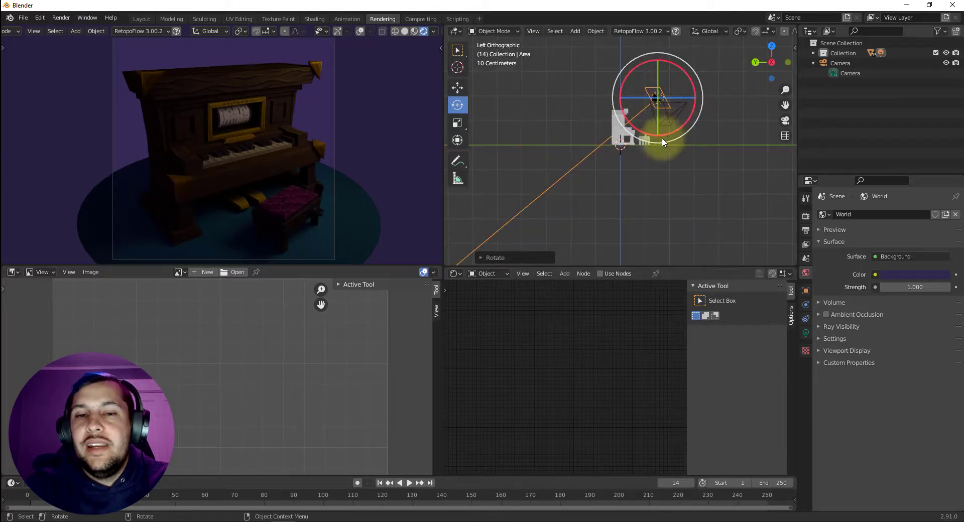
{"action": "left_click_drag", "start_coordinate": [682, 82], "coordinate": [658, 69]}
{"action": "key", "text": "shift+space"}
{"action": "key", "text": "g"}
{"action": "left_click_drag", "start_coordinate": [624, 107], "coordinate": [633, 108]}
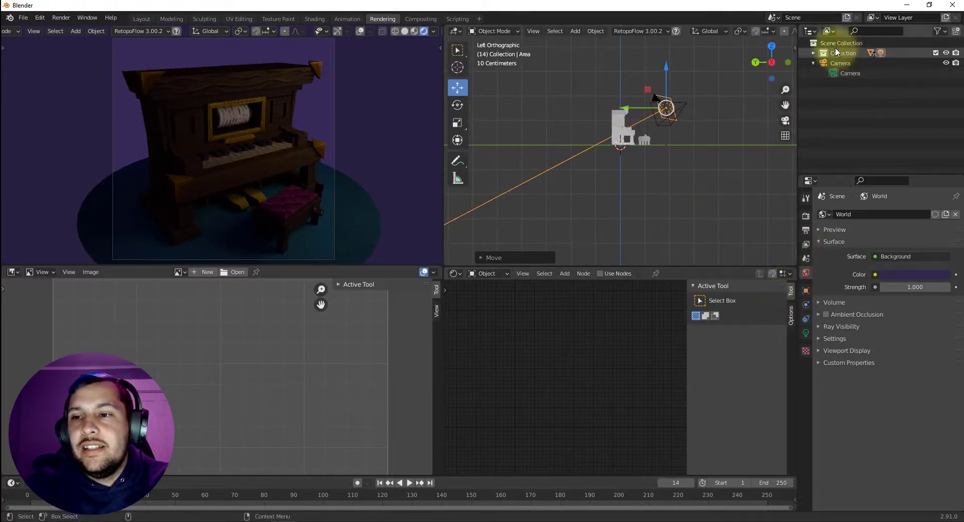
Move the area light out of Collection directly into Scene Collection, collapse Collection, and select the light.
{"action": "left_click", "coordinate": [814, 54]}
{"action": "left_click_drag", "start_coordinate": [846, 63], "coordinate": [840, 43]}
{"action": "left_click", "coordinate": [814, 53]}
{"action": "left_click", "coordinate": [849, 120]}
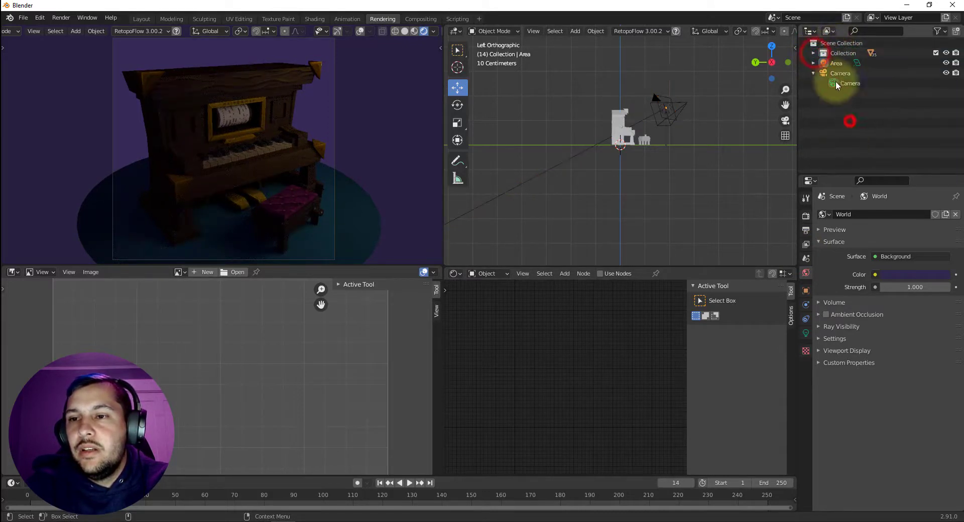
{"action": "left_click", "coordinate": [835, 64]}
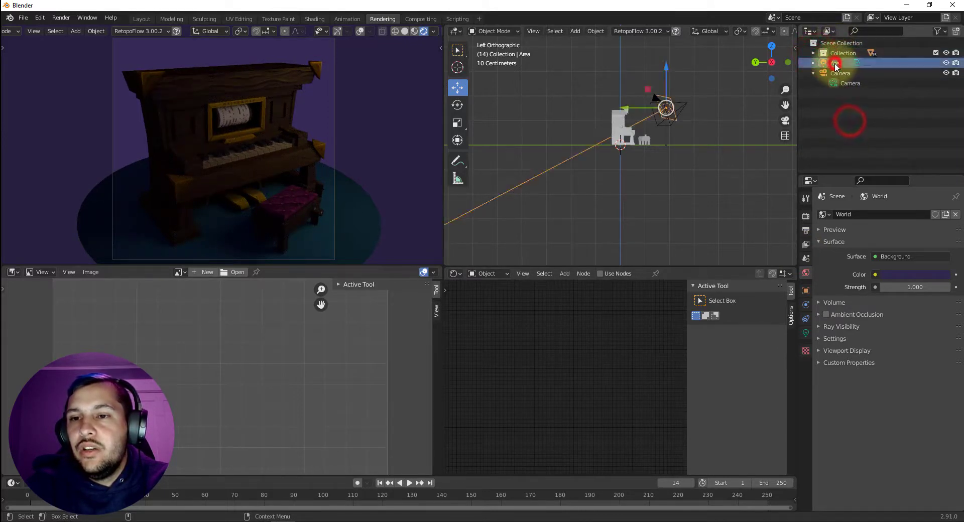
Open the area light's data settings and raise its power to about 130.1 W.
{"action": "left_click", "coordinate": [806, 334]}
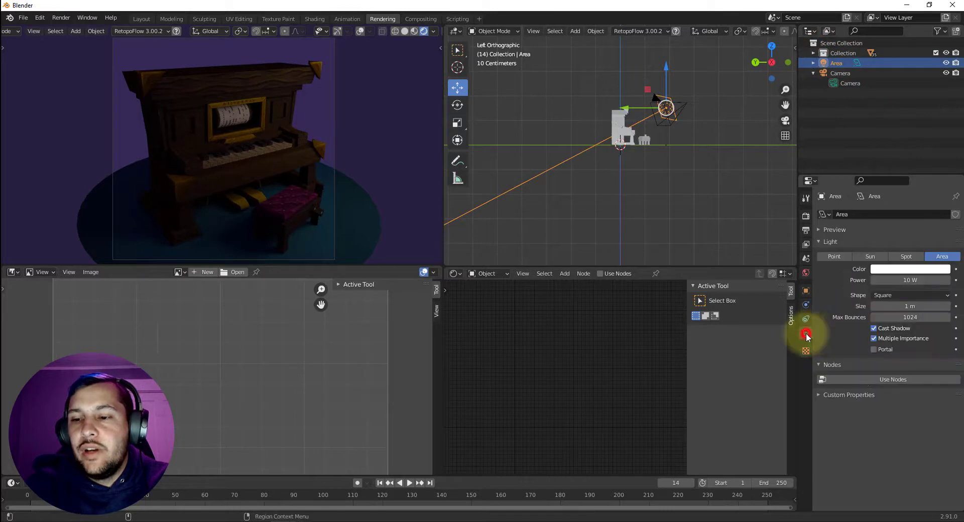
{"action": "left_click", "coordinate": [836, 99]}
{"action": "left_click", "coordinate": [841, 64]}
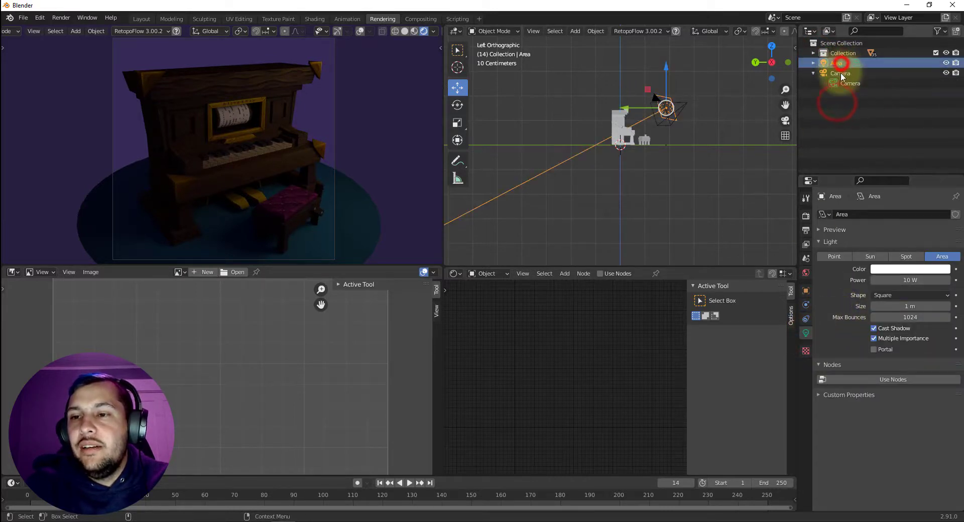
{"action": "left_click", "coordinate": [803, 334]}
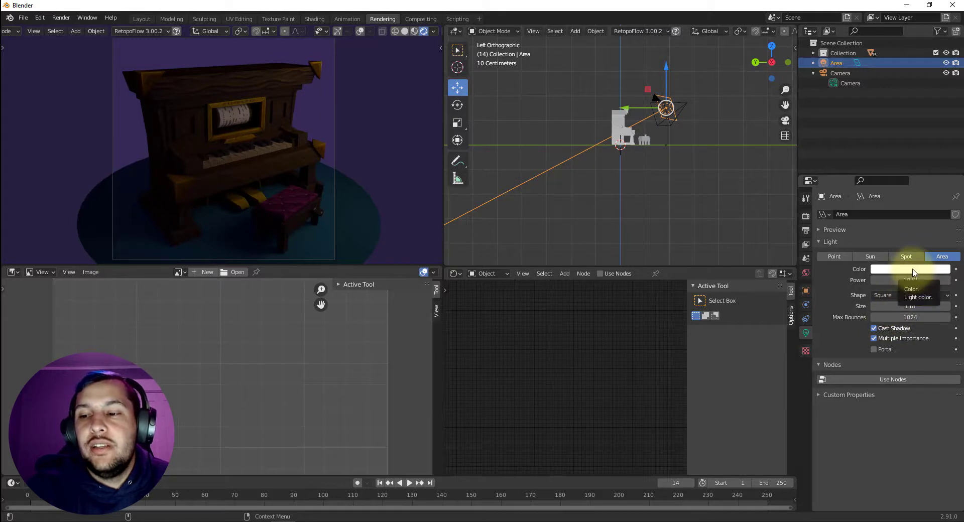
{"action": "left_click_drag", "start_coordinate": [910, 281], "coordinate": [281, 240]}
{"action": "left_click_drag", "start_coordinate": [891, 281], "coordinate": [213, 243]}
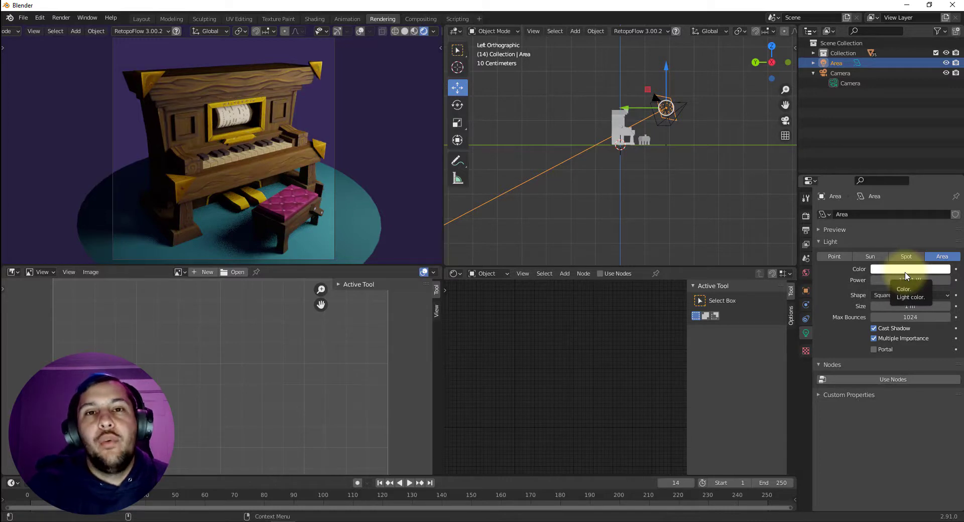
Give the area light a warm peach color with hue 0.055, saturation 0.354 and value 1.000.
{"action": "left_click", "coordinate": [906, 271]}
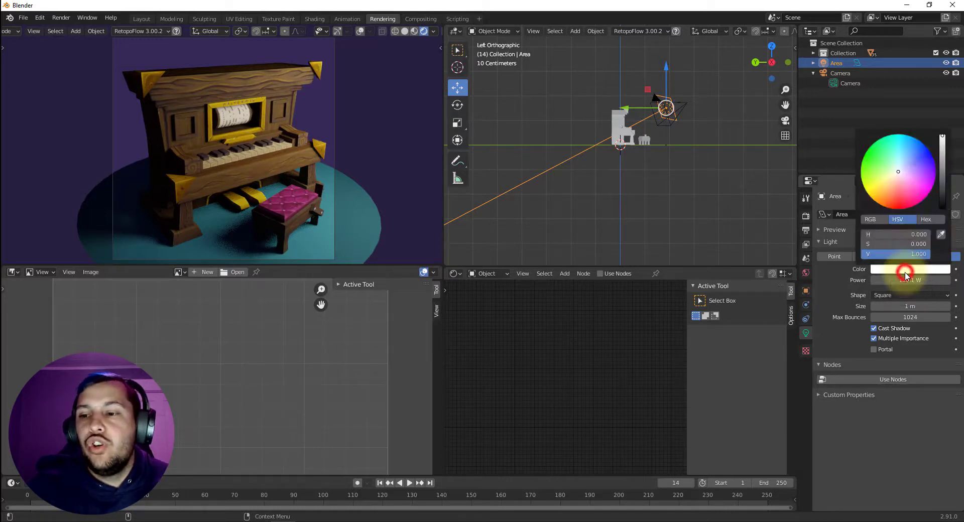
{"action": "left_click", "coordinate": [895, 181]}
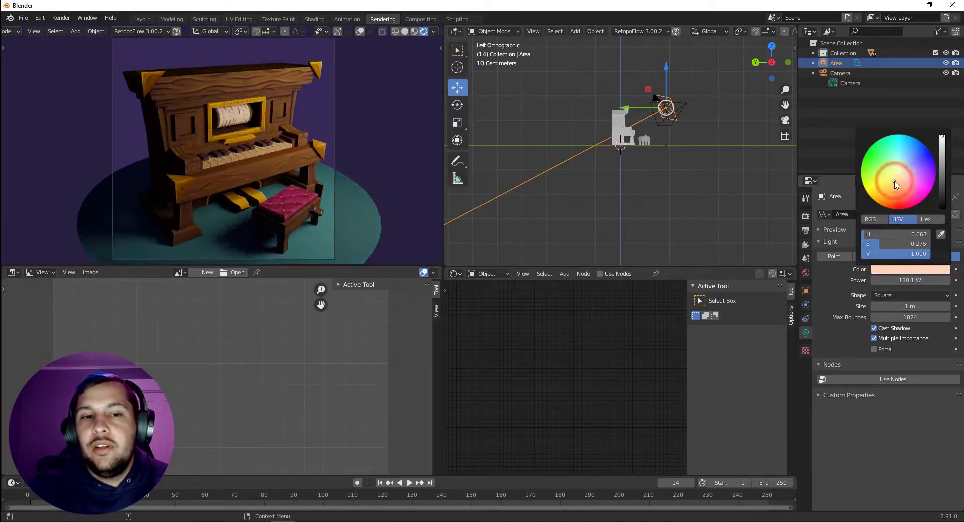
{"action": "left_click", "coordinate": [895, 183]}
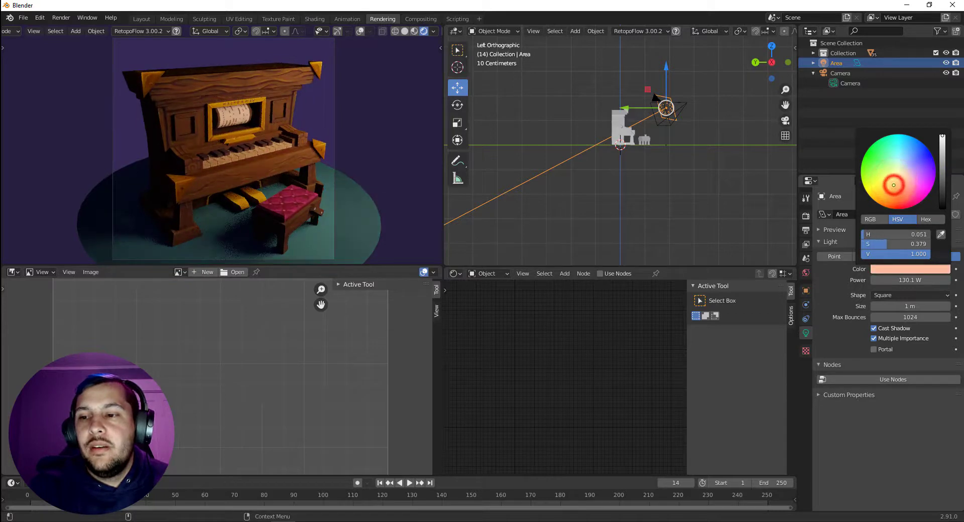
{"action": "left_click", "coordinate": [894, 184]}
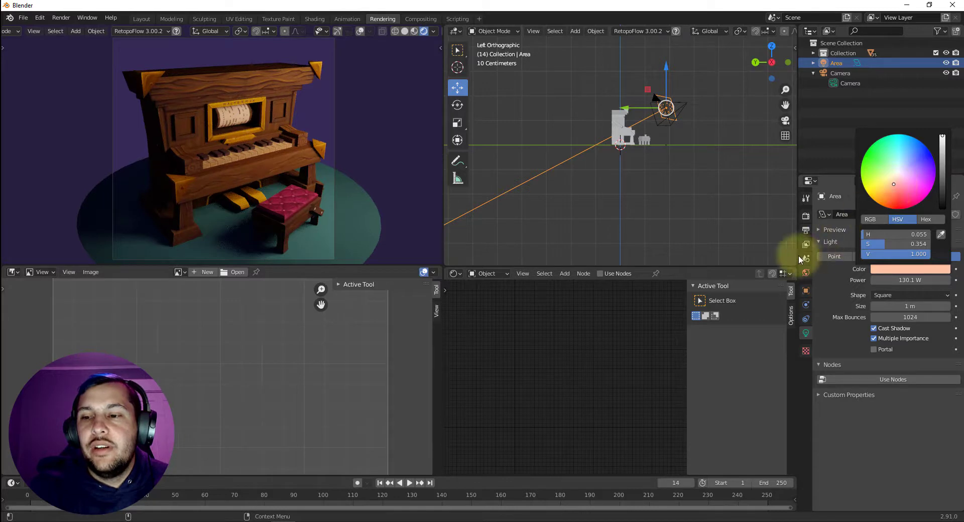
Try smaller and larger sizes for the area light, settle on 0.8 m, and set its power to about 136.5 W.
{"action": "left_click_drag", "start_coordinate": [895, 308], "coordinate": [847, 316]}
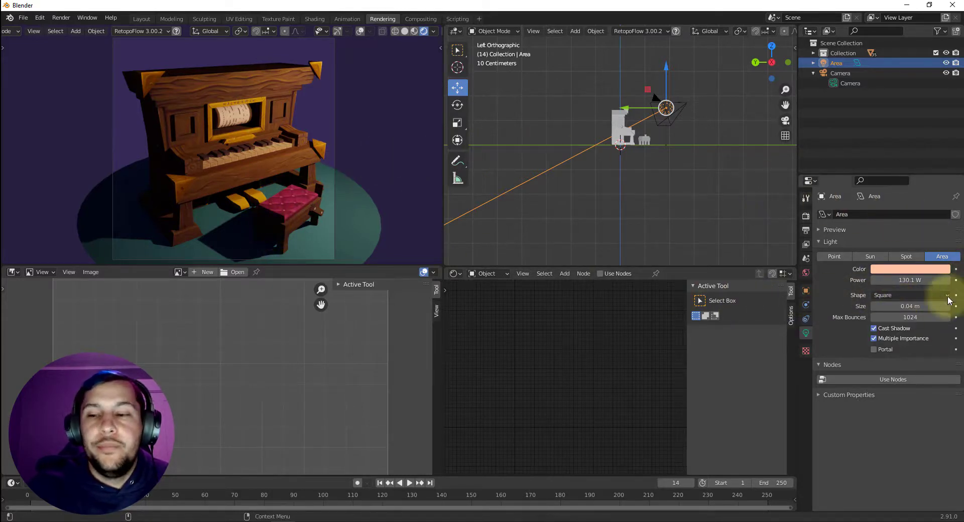
{"action": "mouse_move", "coordinate": [913, 307]}
{"action": "left_mouse_down"}
{"action": "mouse_move", "coordinate": [961, 302]}
{"action": "mouse_move", "coordinate": [23, 293]}
{"action": "mouse_move", "coordinate": [369, 253]}
{"action": "mouse_move", "coordinate": [8, 255]}
{"action": "mouse_move", "coordinate": [954, 255]}
{"action": "left_mouse_up"}
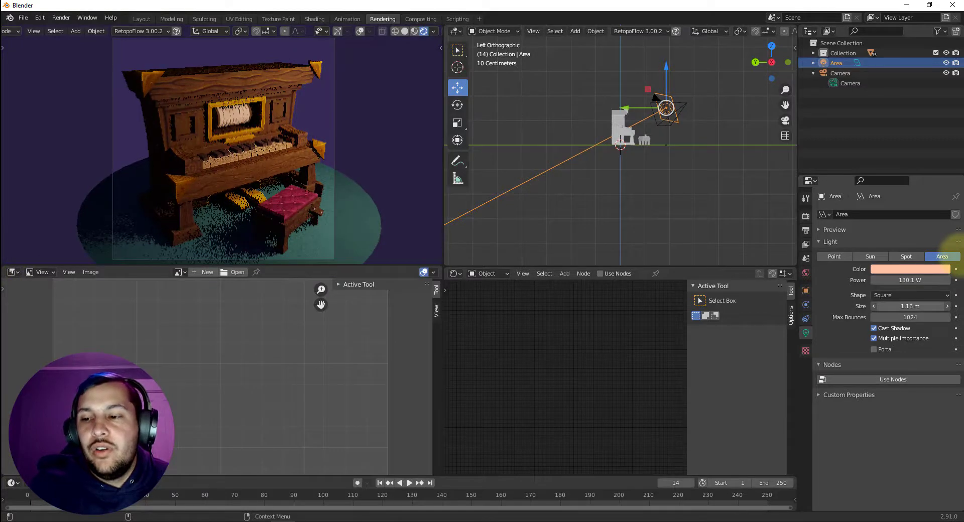
{"action": "left_click_drag", "start_coordinate": [956, 248], "coordinate": [952, 304]}
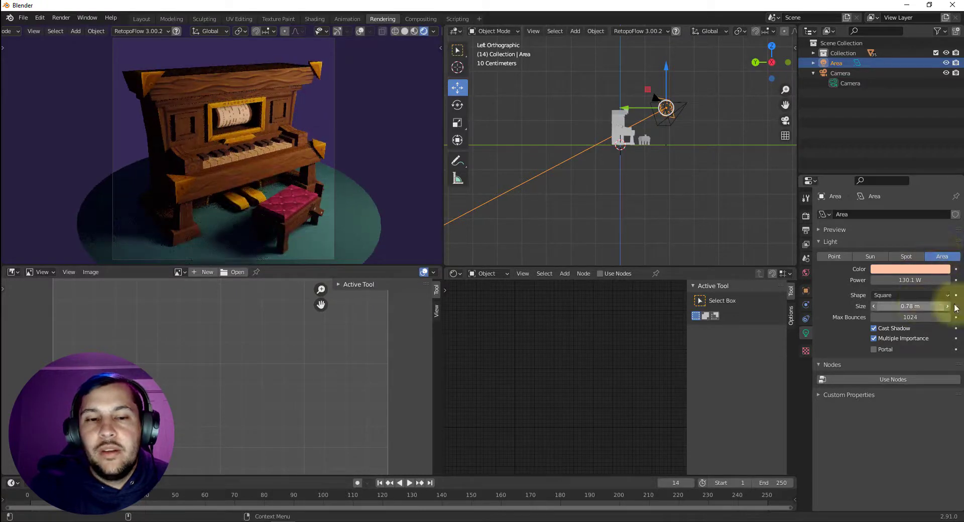
{"action": "left_click", "coordinate": [912, 305]}
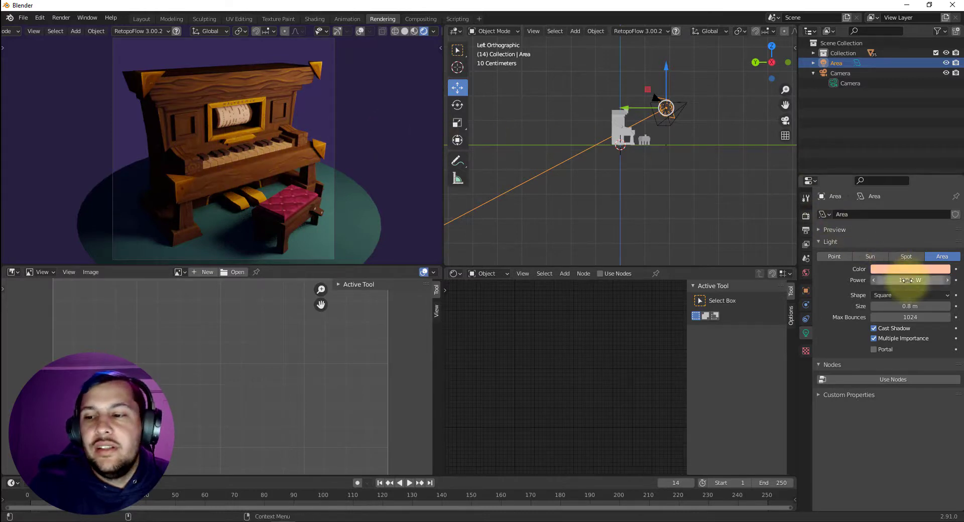
{"action": "left_click_drag", "start_coordinate": [907, 279], "coordinate": [911, 279]}
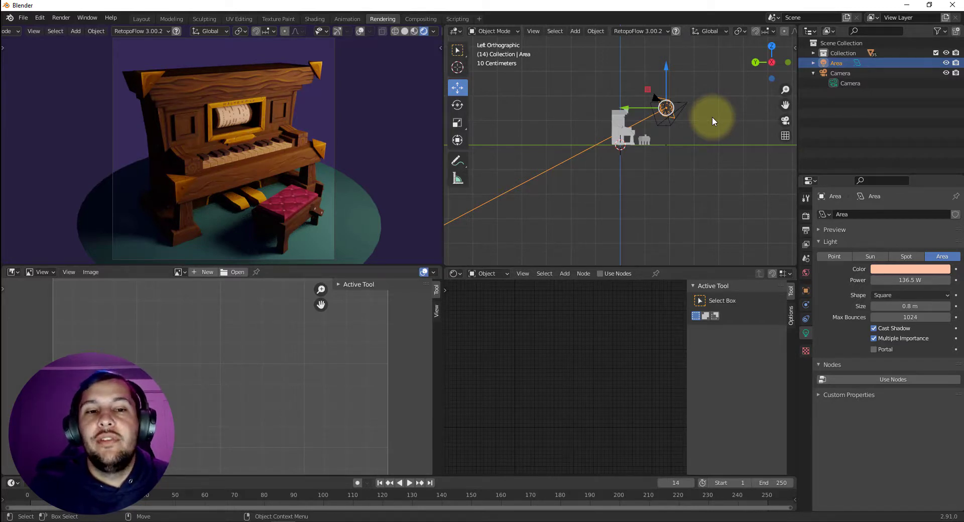
Add a point light to the scene, raise it to the piano's height and move it in front of the piano.
{"action": "left_click", "coordinate": [851, 116]}
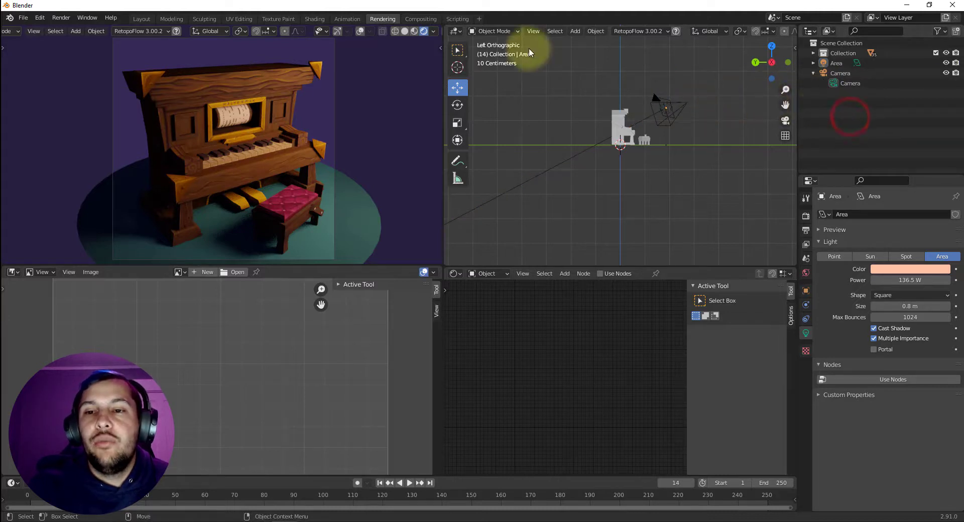
{"action": "left_click", "coordinate": [575, 32]}
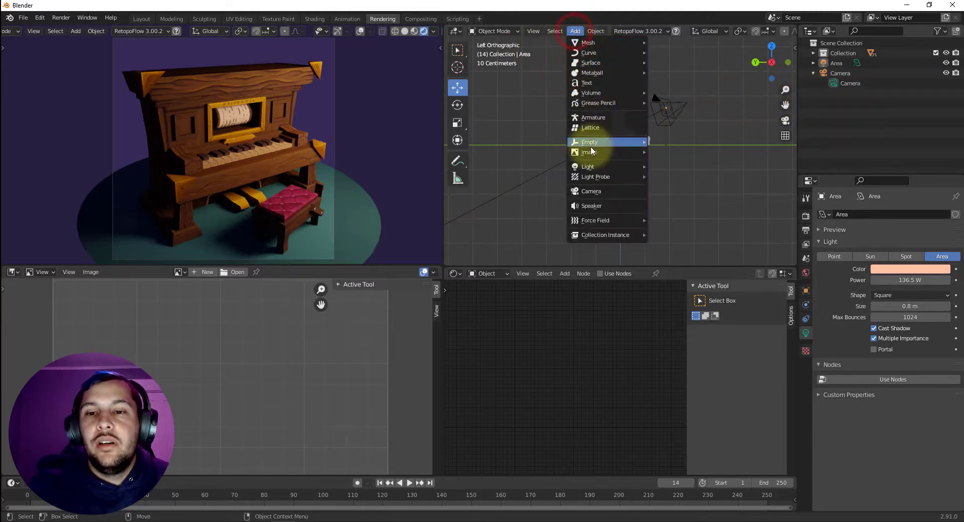
{"action": "mouse_move", "coordinate": [609, 167]}
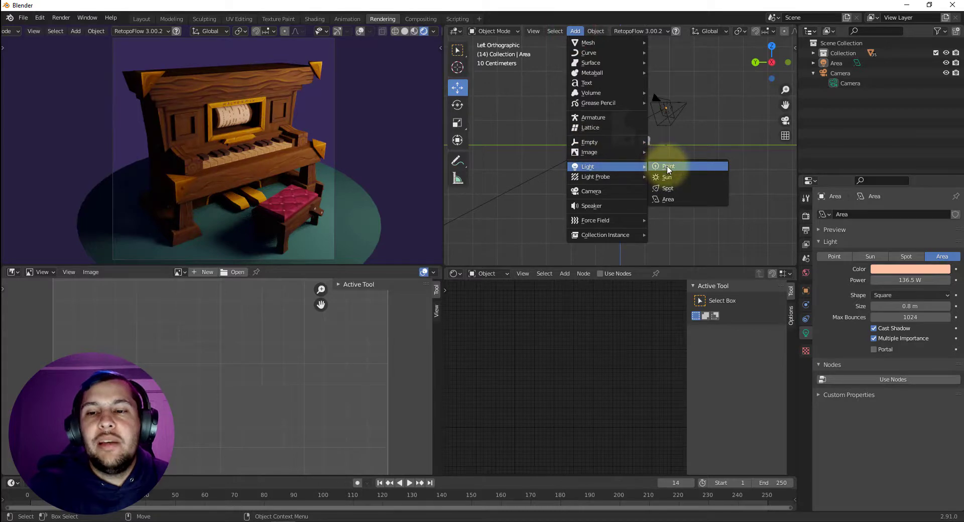
{"action": "left_click", "coordinate": [668, 168]}
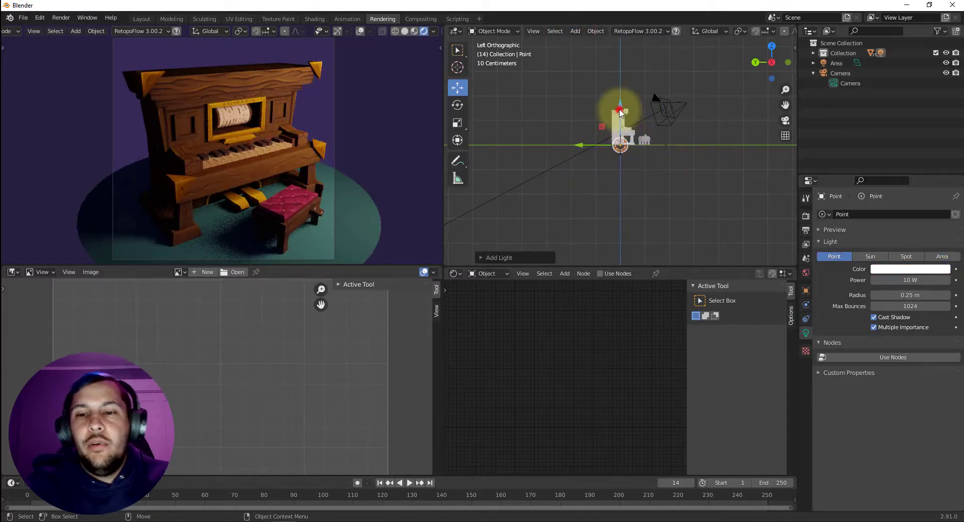
{"action": "left_click_drag", "start_coordinate": [621, 111], "coordinate": [637, 130]}
Using the top and left views, move the point light out to the piano's left side along X and slightly back along Y.
{"action": "key", "text": "grave"}
{"action": "left_click", "coordinate": [646, 58]}
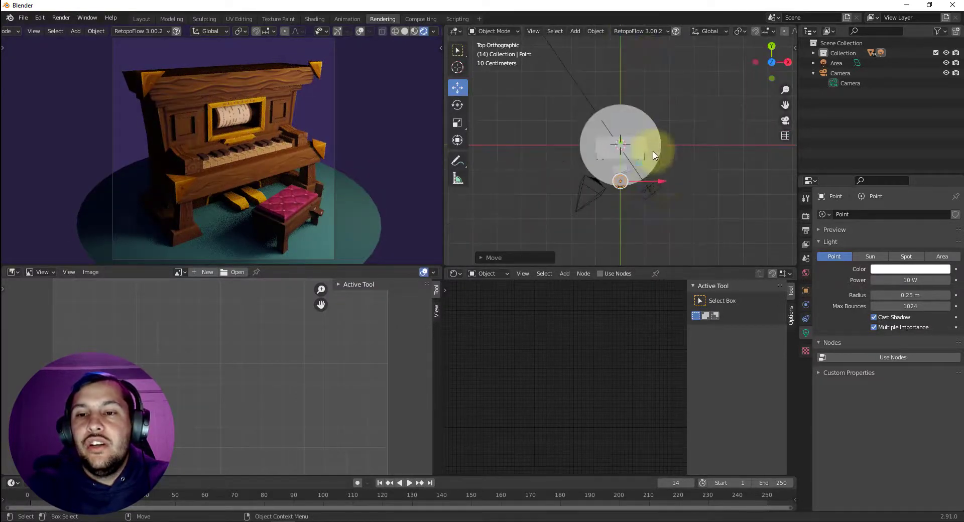
{"action": "left_click_drag", "start_coordinate": [661, 181], "coordinate": [588, 187]}
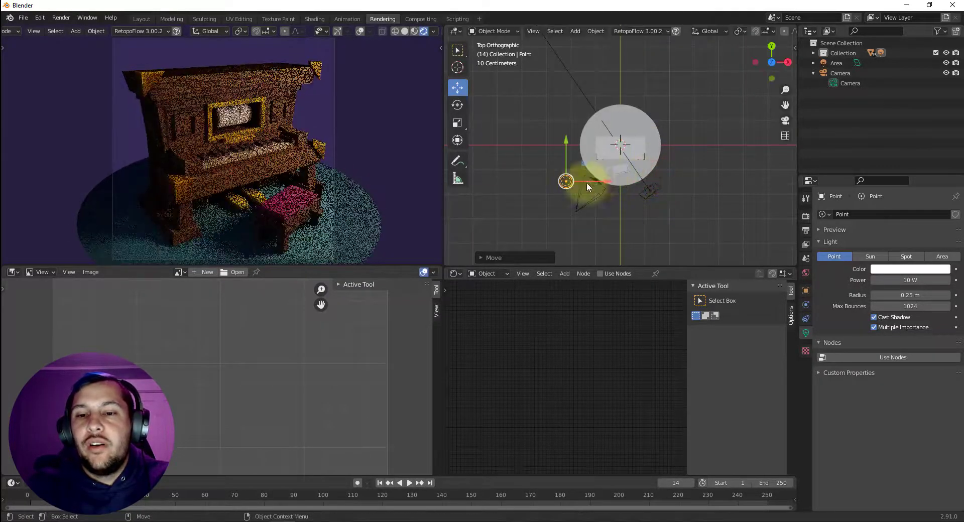
{"action": "left_click_drag", "start_coordinate": [563, 151], "coordinate": [563, 137]}
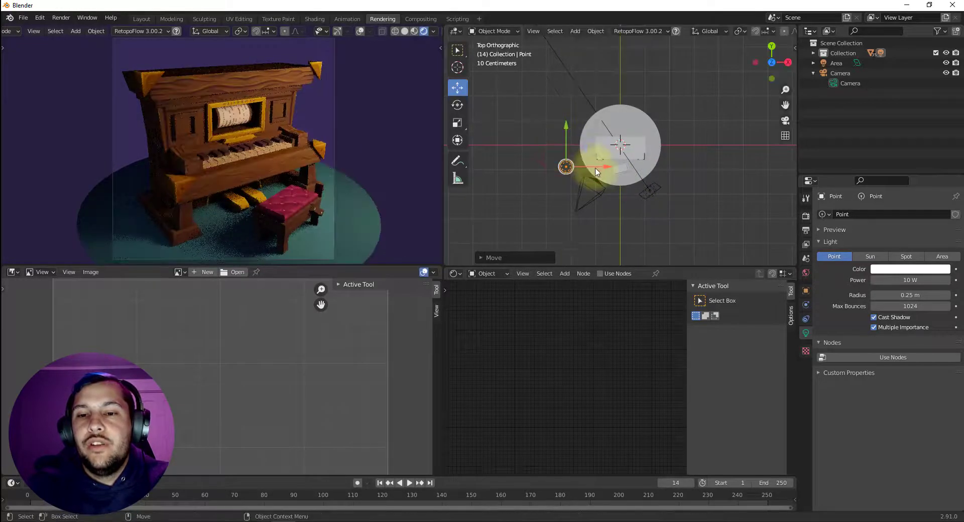
{"action": "key", "text": "grave"}
{"action": "left_click", "coordinate": [532, 170]}
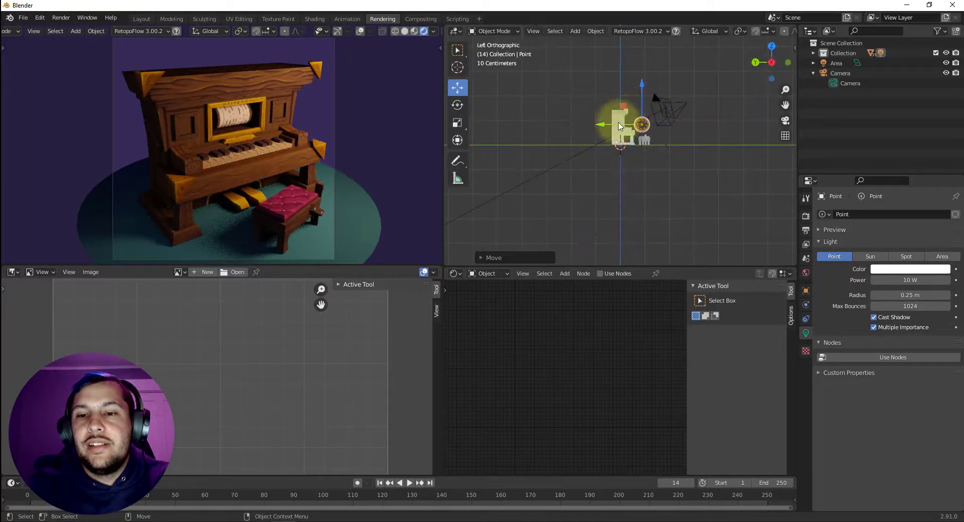
{"action": "left_click_drag", "start_coordinate": [620, 125], "coordinate": [600, 161]}
{"action": "key", "text": "grave"}
{"action": "left_click", "coordinate": [635, 33]}
{"action": "key", "text": "grave"}
{"action": "left_click", "coordinate": [544, 164]}
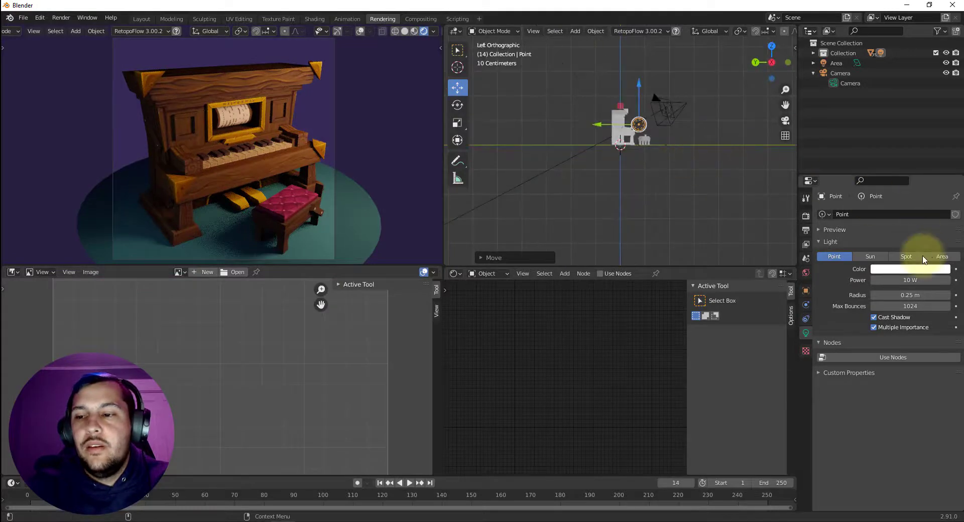
Set the point light's power to about 85.6 W and turn off Cast Shadow after comparing the render with and without it.
{"action": "middle_click_drag", "start_coordinate": [728, 196], "coordinate": [668, 221]}
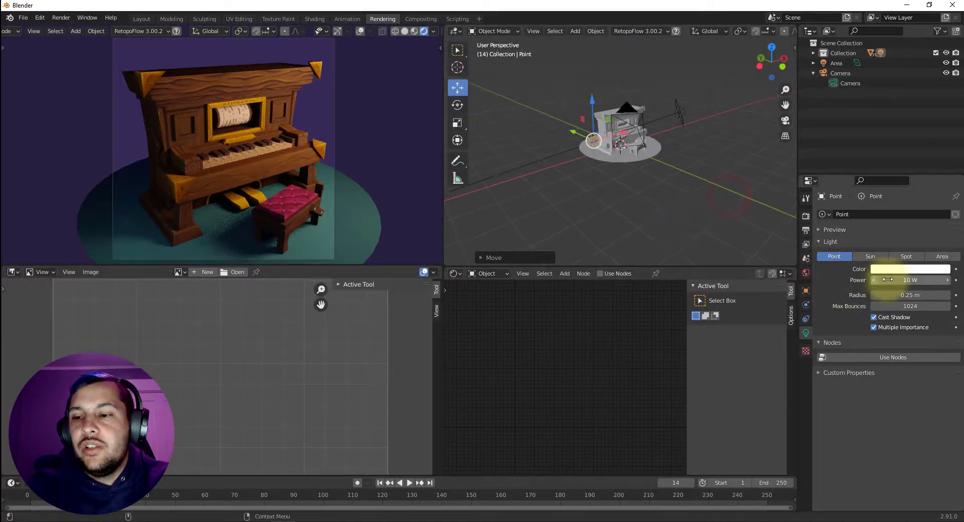
{"action": "left_click_drag", "start_coordinate": [888, 280], "coordinate": [325, 279]}
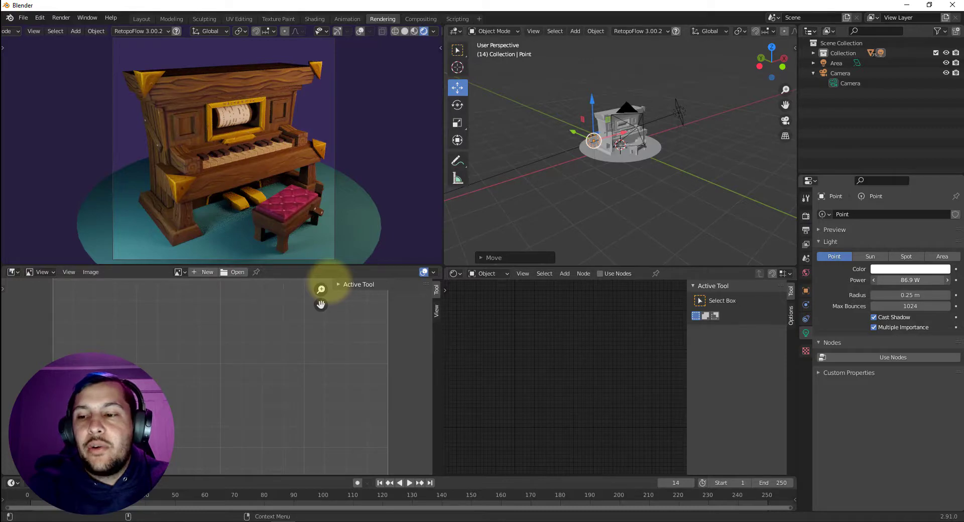
{"action": "left_click_drag", "start_coordinate": [325, 279], "coordinate": [321, 280]}
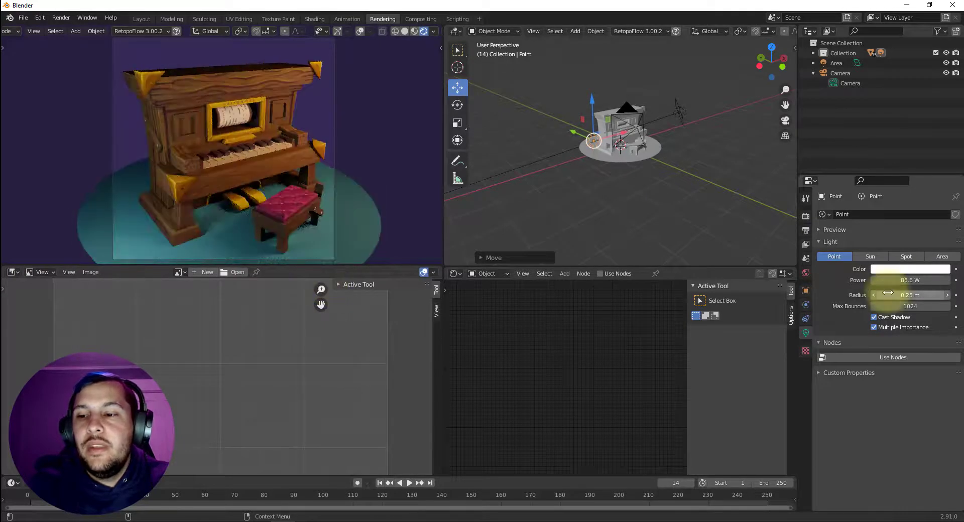
{"action": "left_click", "coordinate": [875, 318]}
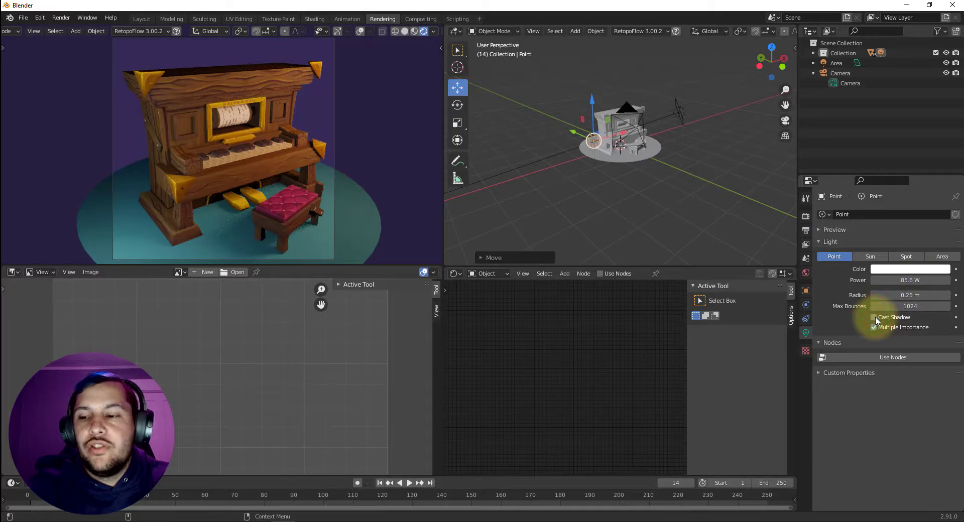
{"action": "left_click", "coordinate": [874, 318]}
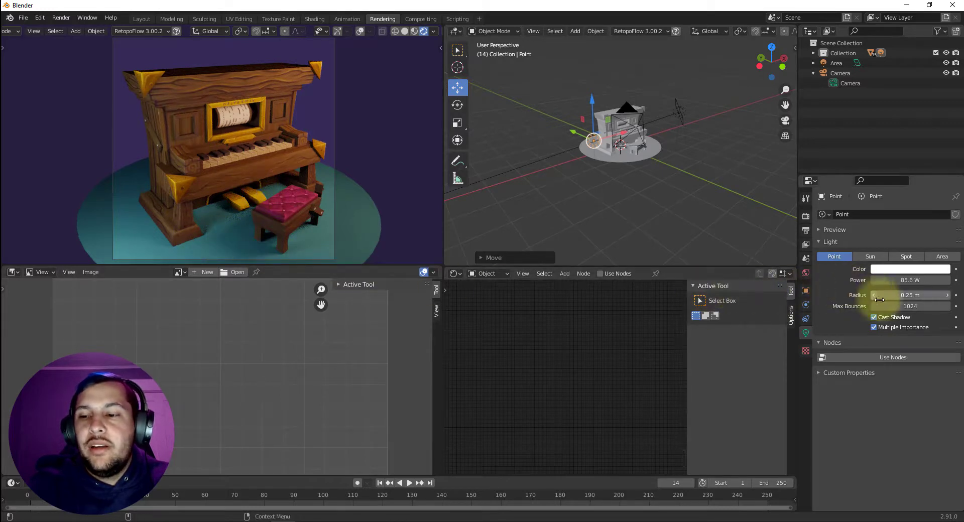
{"action": "left_click", "coordinate": [874, 318]}
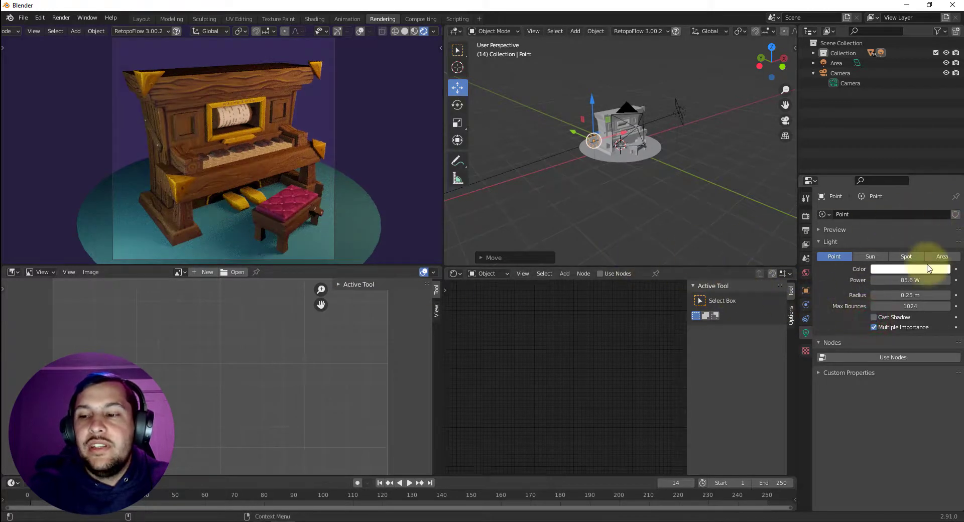
Move the point light farther from the piano along X and raise its power to about 417.6 W.
{"action": "left_click_drag", "start_coordinate": [624, 132], "coordinate": [571, 144]}
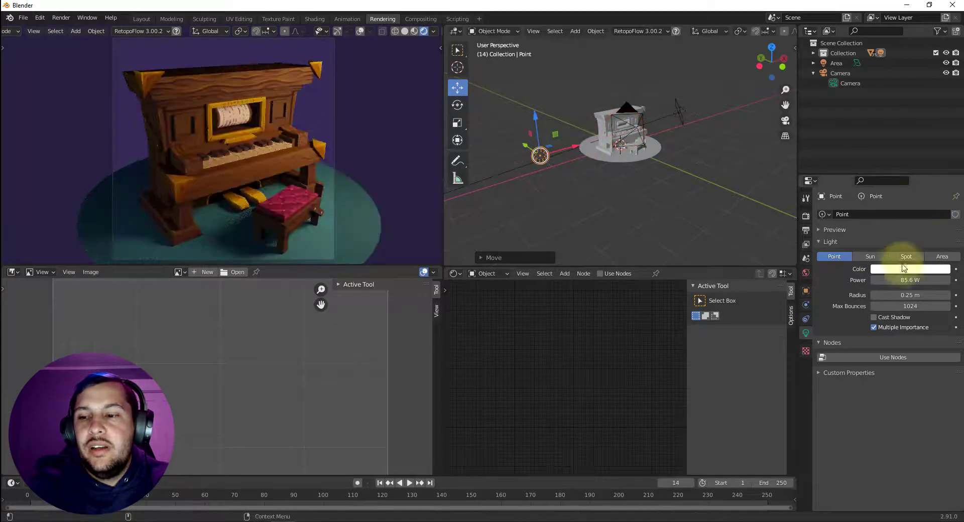
{"action": "left_click_drag", "start_coordinate": [909, 281], "coordinate": [643, 236]}
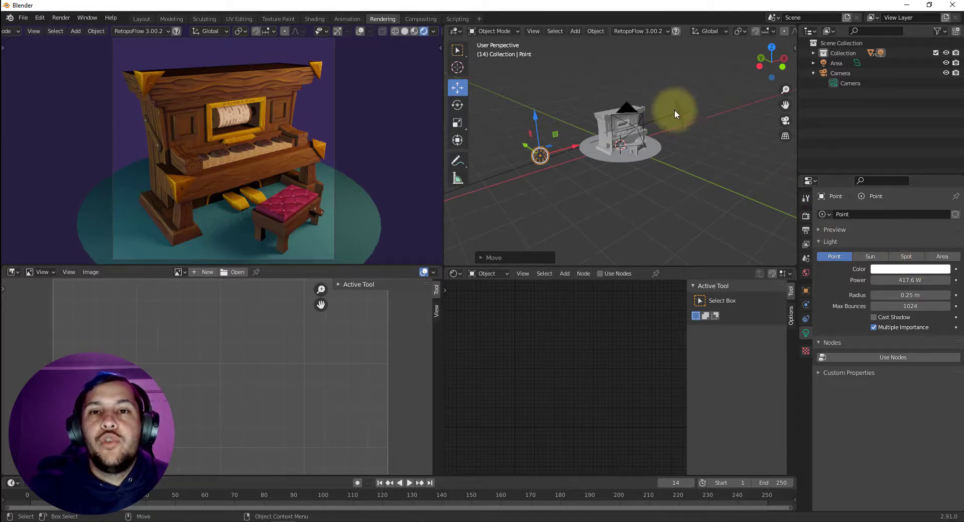
{"action": "left_click_drag", "start_coordinate": [673, 108], "coordinate": [381, 72]}
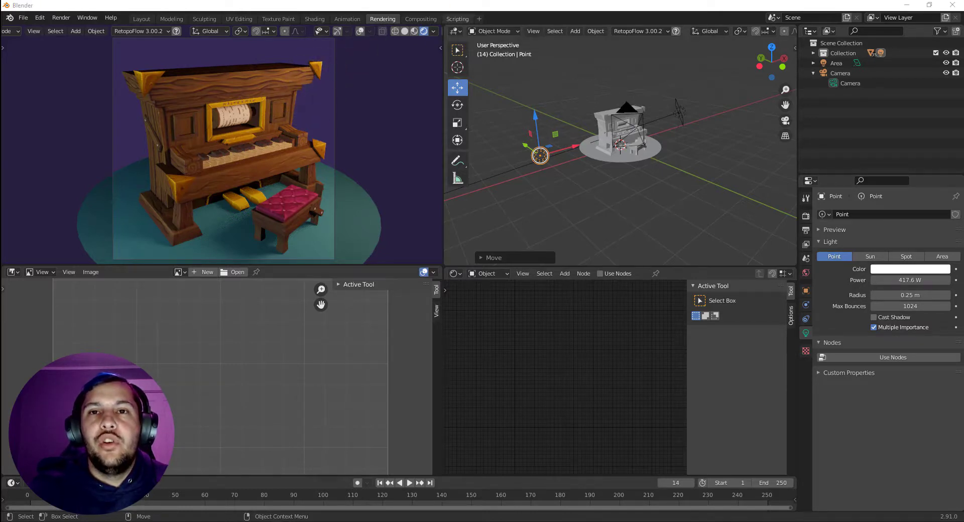
{"action": "mouse_move", "coordinate": [381, 85]}
{"action": "left_mouse_down"}
{"action": "mouse_move", "coordinate": [312, 118]}
{"action": "mouse_move", "coordinate": [355, 132]}
{"action": "left_mouse_up"}
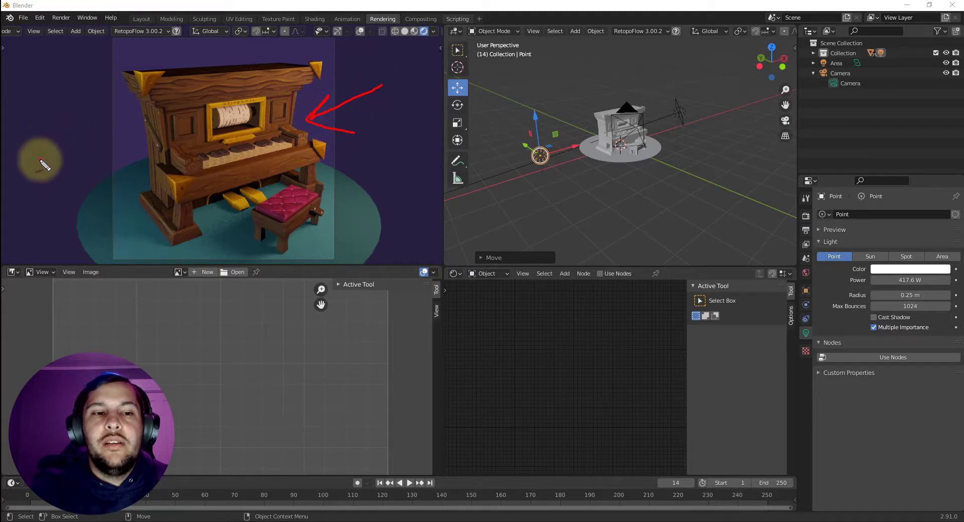
{"action": "mouse_move", "coordinate": [40, 160]}
{"action": "left_mouse_down"}
{"action": "mouse_move", "coordinate": [103, 147]}
{"action": "mouse_move", "coordinate": [106, 131]}
{"action": "mouse_move", "coordinate": [136, 143]}
{"action": "left_mouse_up"}
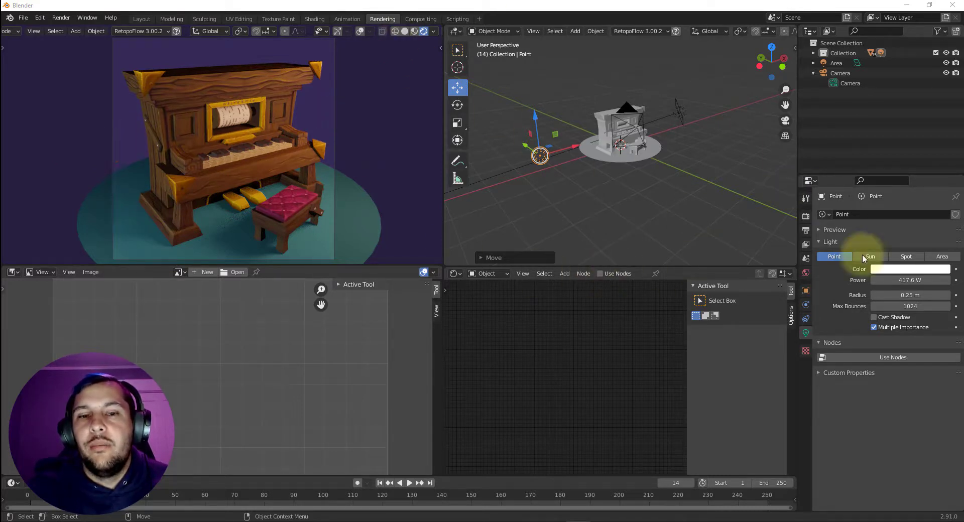
Give the point light a pale blue-violet color with hue 0.665, saturation 0.263 and value 1.000.
{"action": "left_click", "coordinate": [888, 269]}
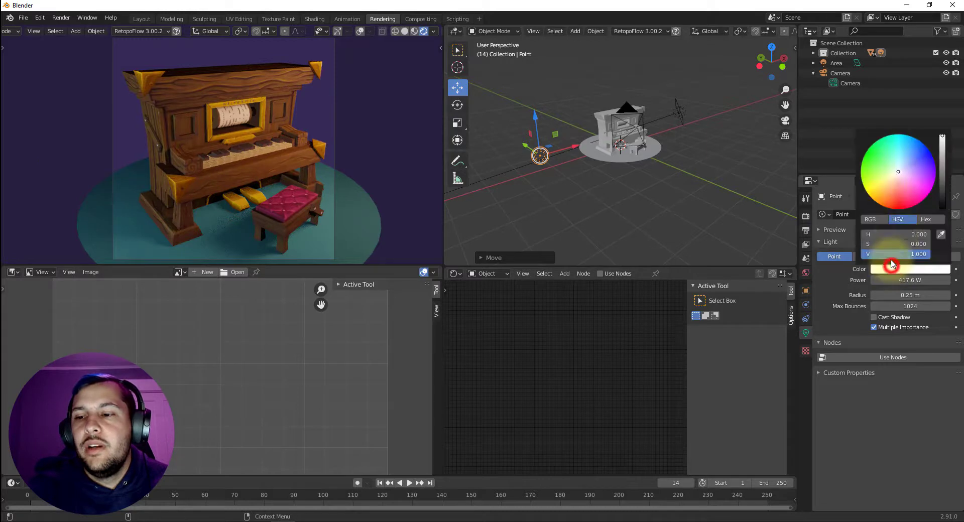
{"action": "left_click", "coordinate": [907, 167]}
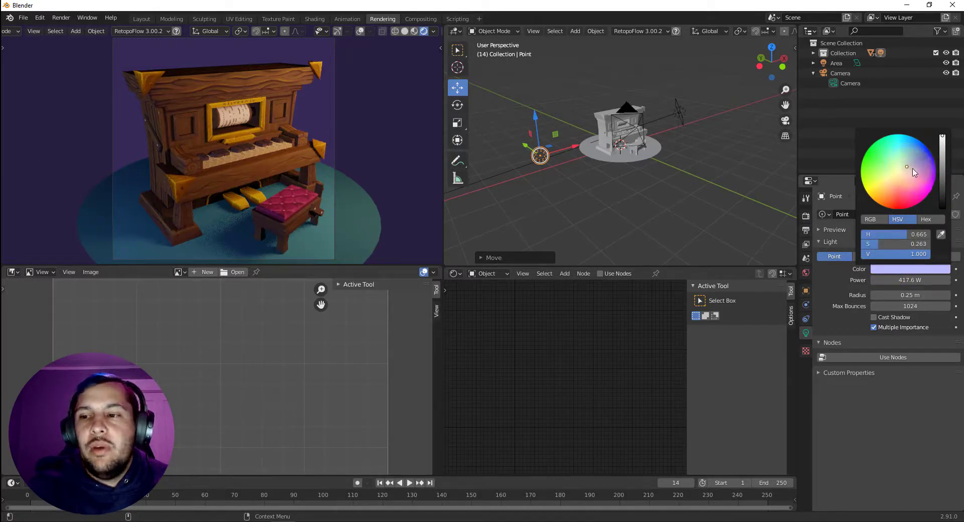
Change the point light's color to light blue with hue 0.597 and saturation 0.374.
{"action": "left_click", "coordinate": [908, 166]}
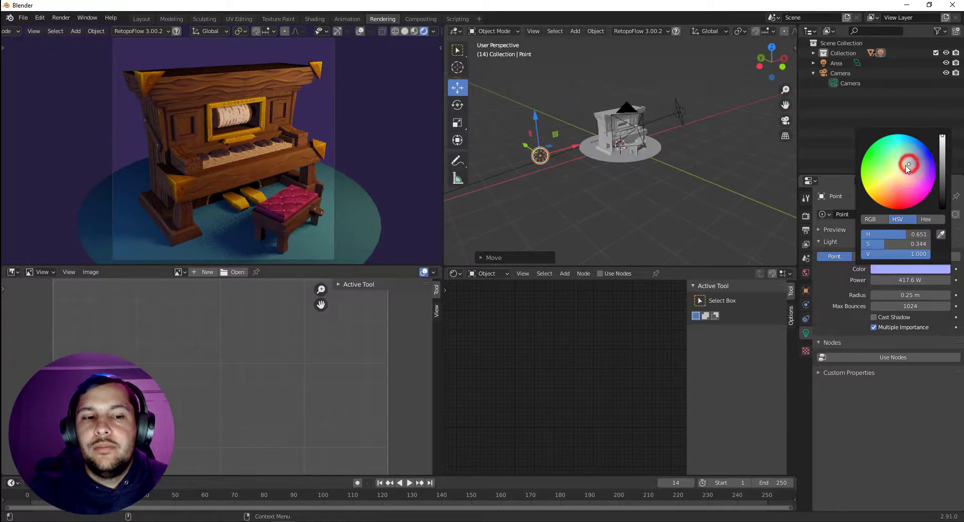
{"action": "left_click", "coordinate": [907, 160]}
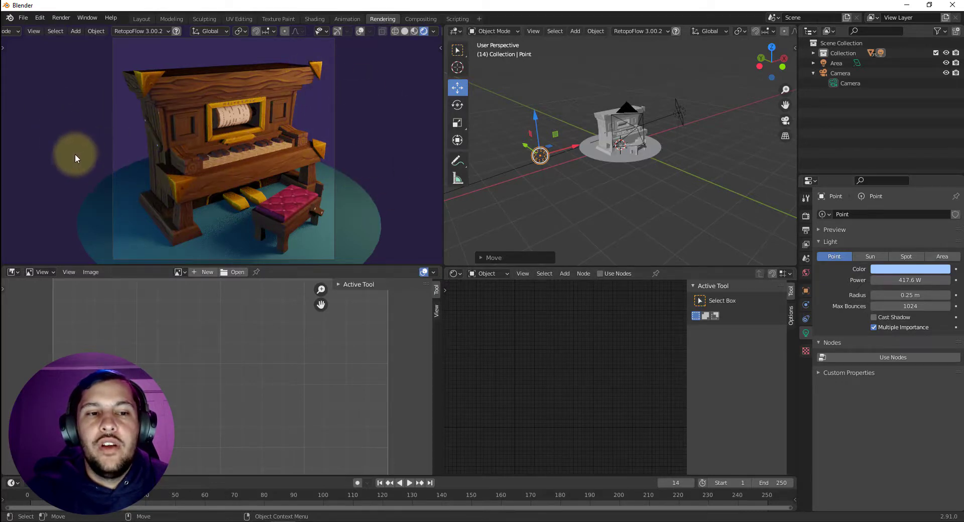
{"action": "left_click", "coordinate": [661, 229]}
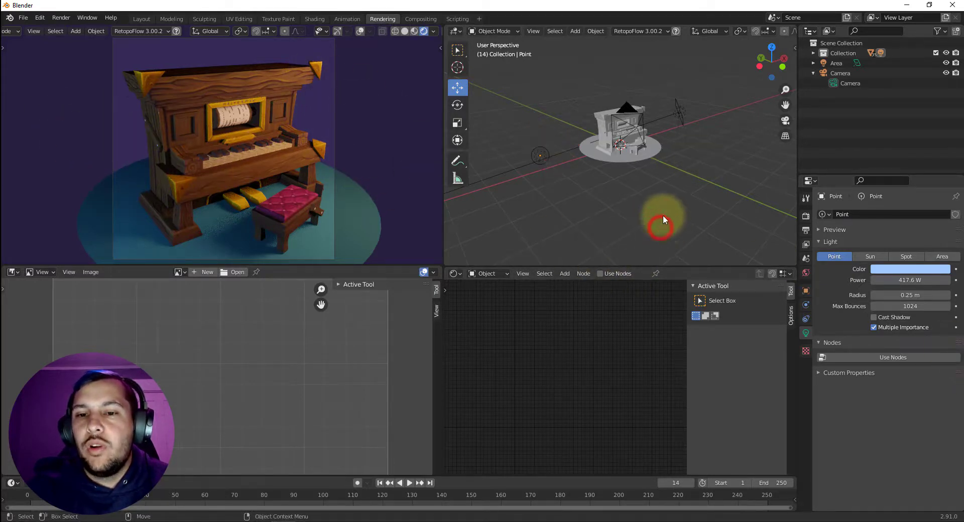
Duplicate the warm area light in the top view and move the copy behind the piano, slightly toward its left side.
{"action": "key", "text": "grave"}
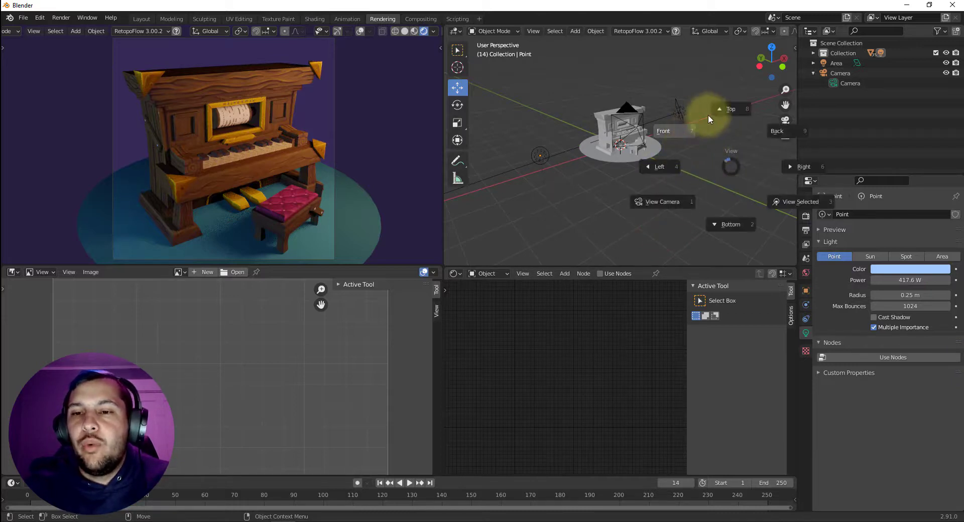
{"action": "left_click", "coordinate": [708, 114]}
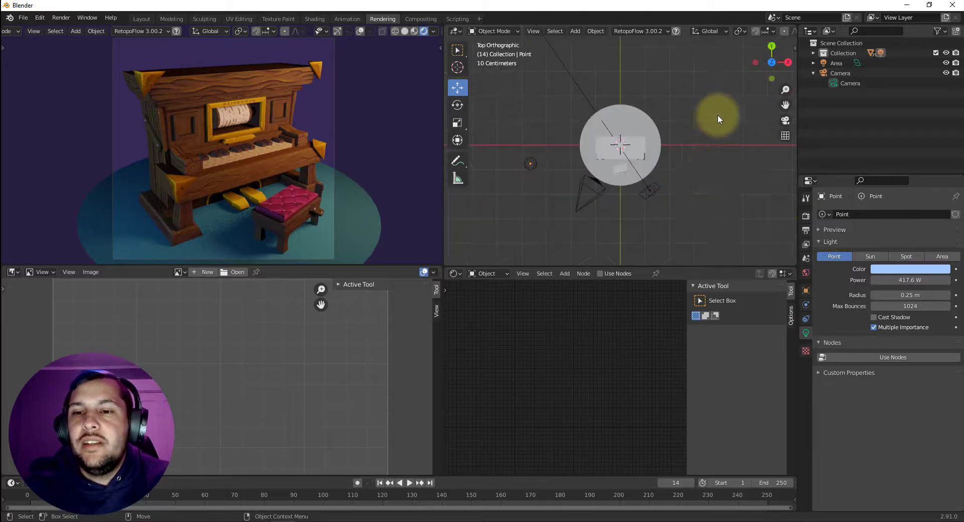
{"action": "left_click", "coordinate": [650, 191]}
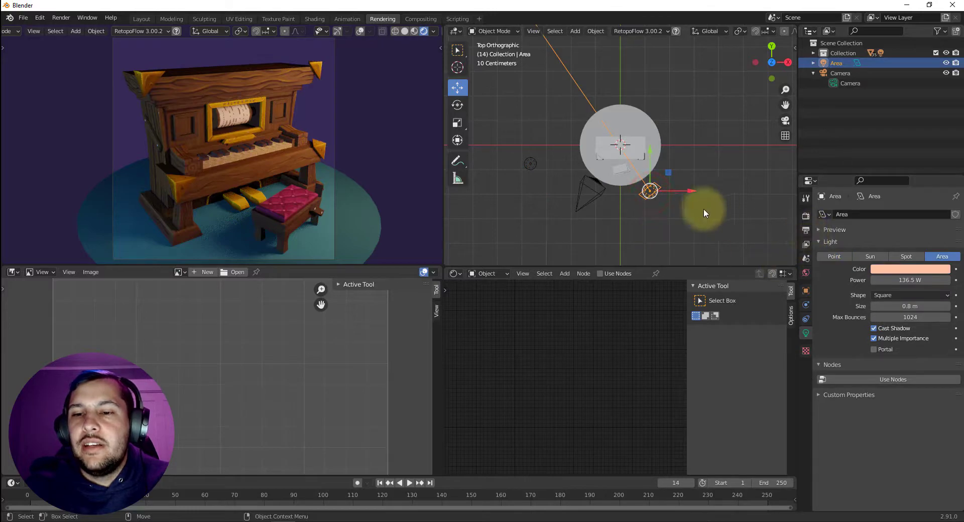
{"action": "key", "text": "shift+d"}
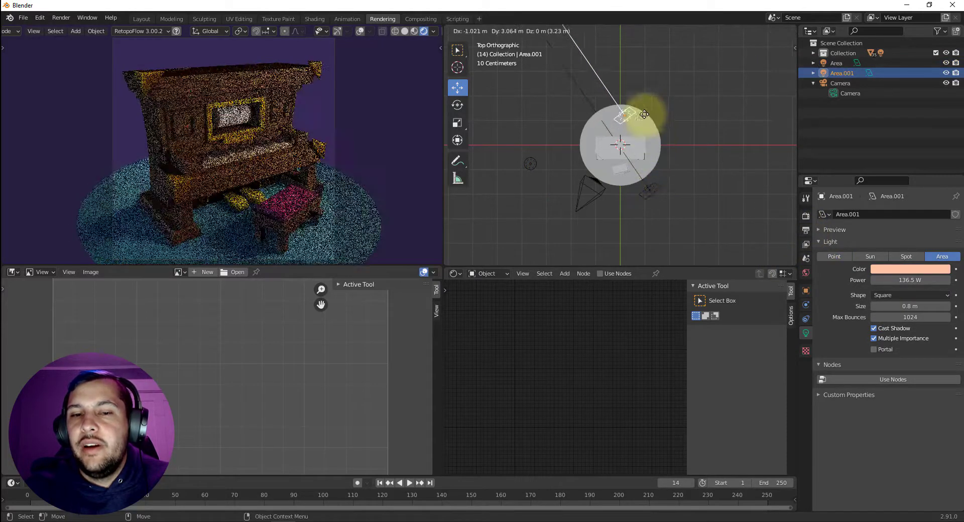
{"action": "right_click", "coordinate": [626, 87]}
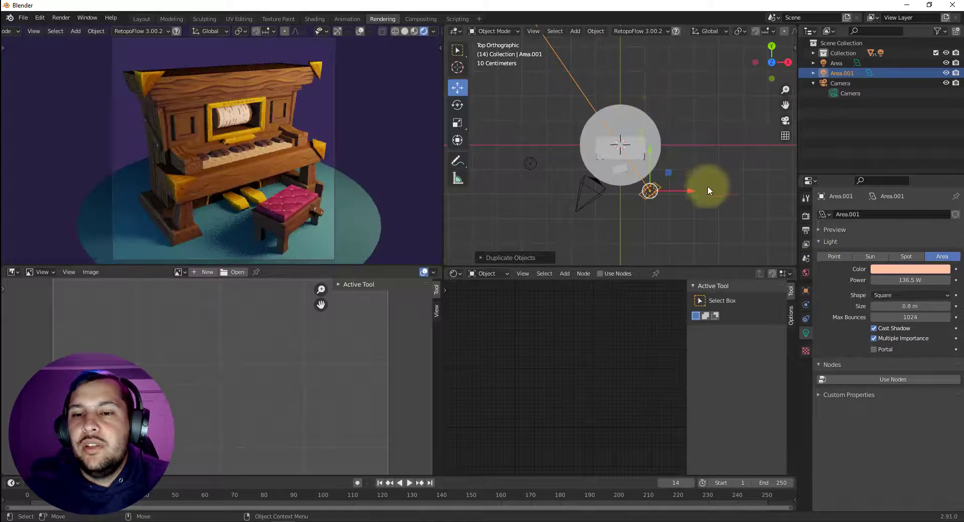
{"action": "left_click_drag", "start_coordinate": [650, 150], "coordinate": [688, 159]}
{"action": "key", "text": "e"}
{"action": "key", "text": "w"}
{"action": "left_click_drag", "start_coordinate": [680, 94], "coordinate": [590, 33]}
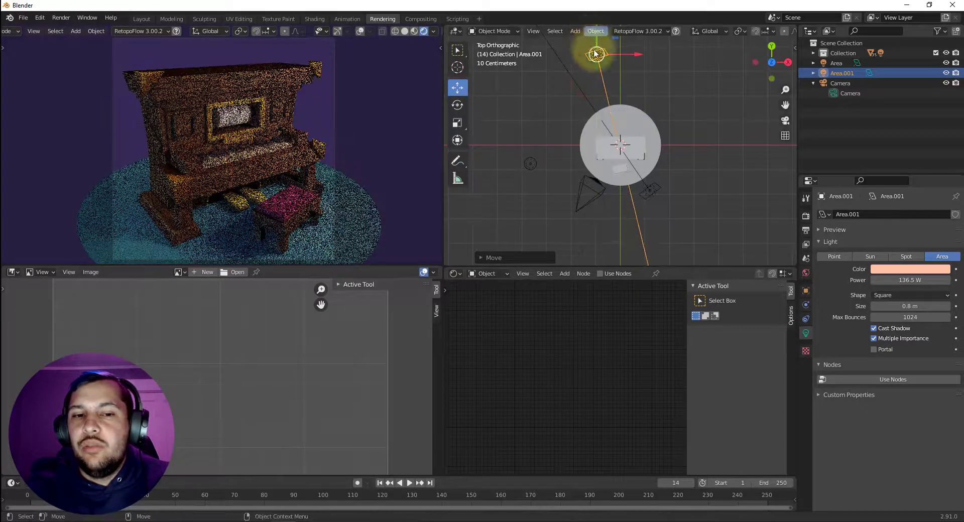
In the left view, position the duplicated area light behind the piano and rotate it to aim almost horizontally at the piano's back.
{"action": "key", "text": "grave"}
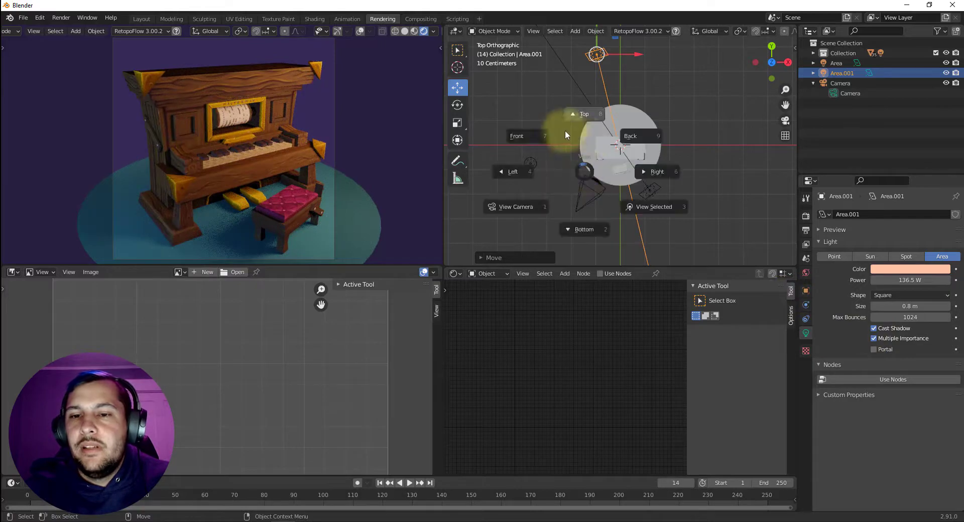
{"action": "left_click", "coordinate": [537, 135]}
{"action": "key", "text": "grave"}
{"action": "left_click", "coordinate": [506, 165]}
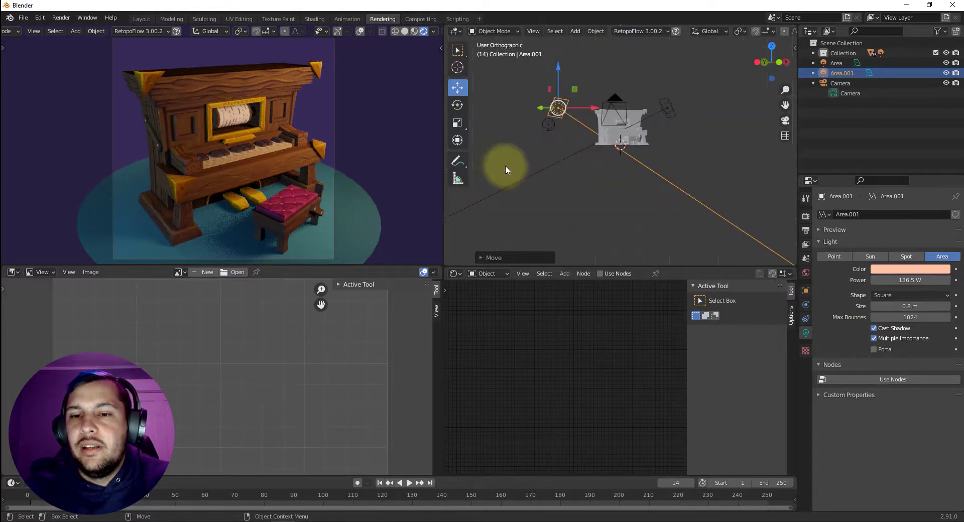
{"action": "left_click_drag", "start_coordinate": [529, 73], "coordinate": [547, 92]}
{"action": "left_click", "coordinate": [457, 105]}
{"action": "left_click", "coordinate": [457, 88]}
{"action": "key", "text": "shift+space"}
{"action": "key", "text": "r"}
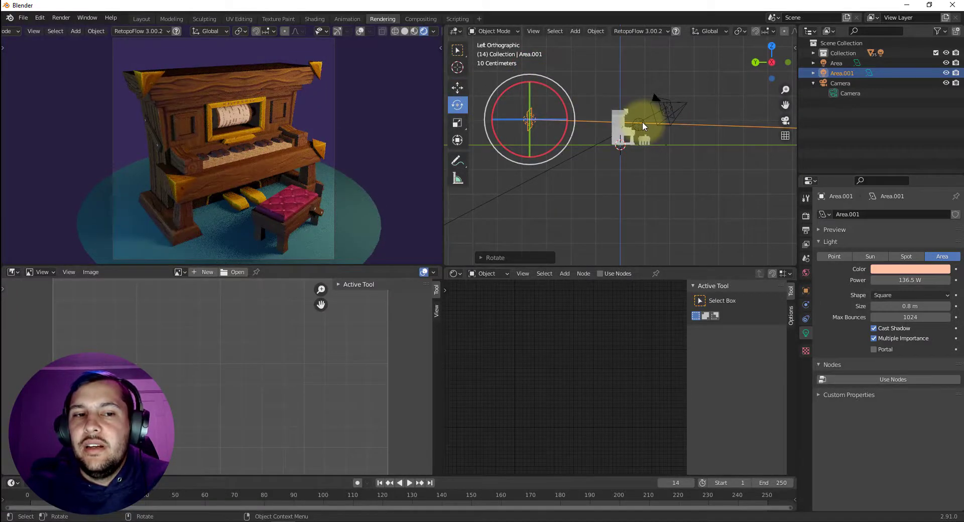
Compare the render with and without the rear area light by toggling its viewport visibility.
{"action": "key", "text": "grave"}
{"action": "left_click", "coordinate": [633, 56]}
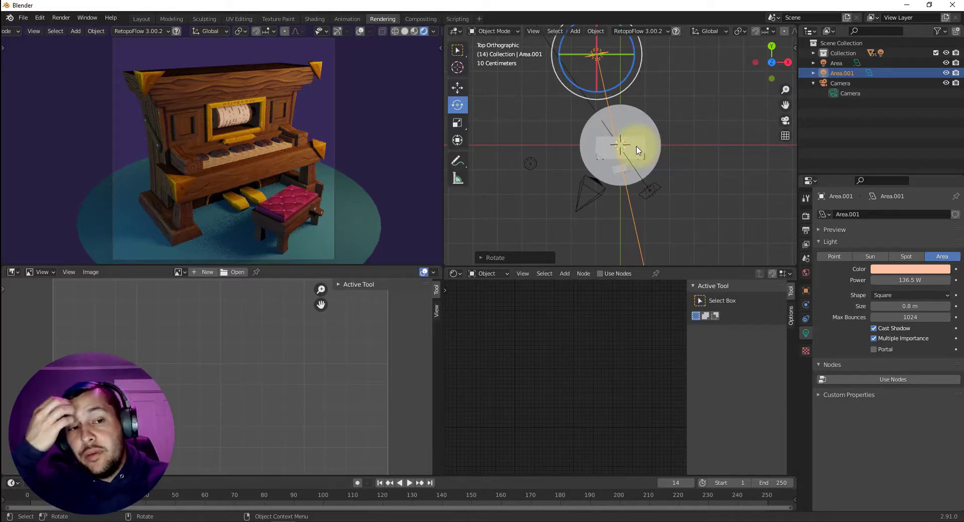
{"action": "left_click", "coordinate": [947, 74]}
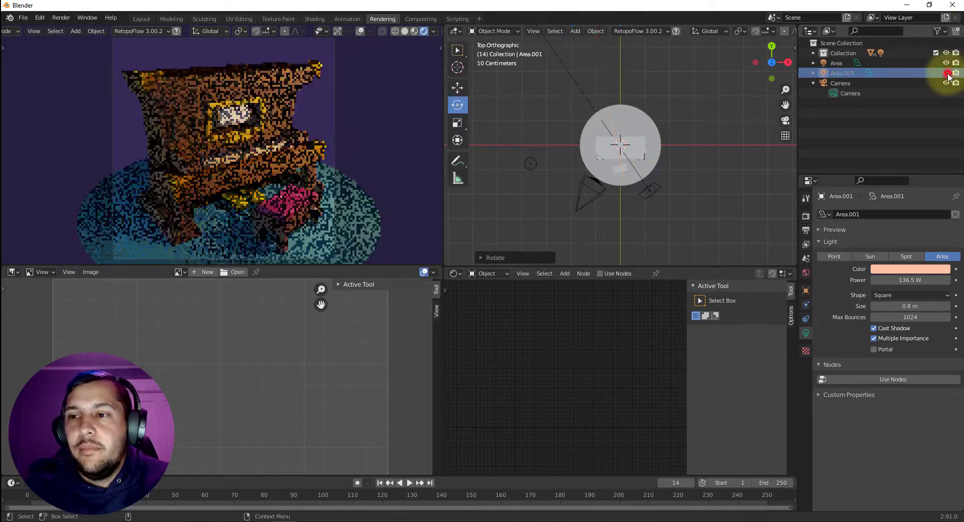
{"action": "left_click", "coordinate": [947, 73]}
{"action": "left_click", "coordinate": [947, 73]}
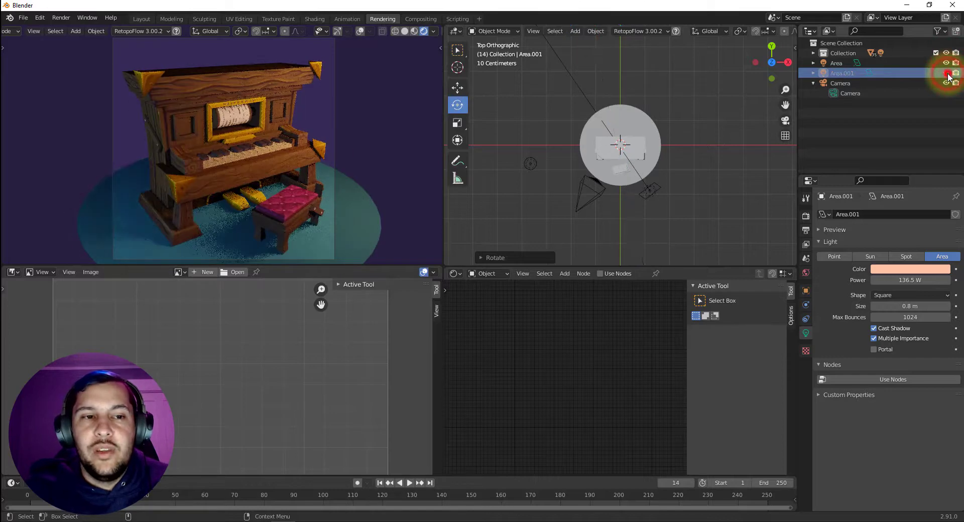
{"action": "left_click", "coordinate": [947, 73]}
{"action": "left_click", "coordinate": [948, 74]}
{"action": "left_click", "coordinate": [947, 73]}
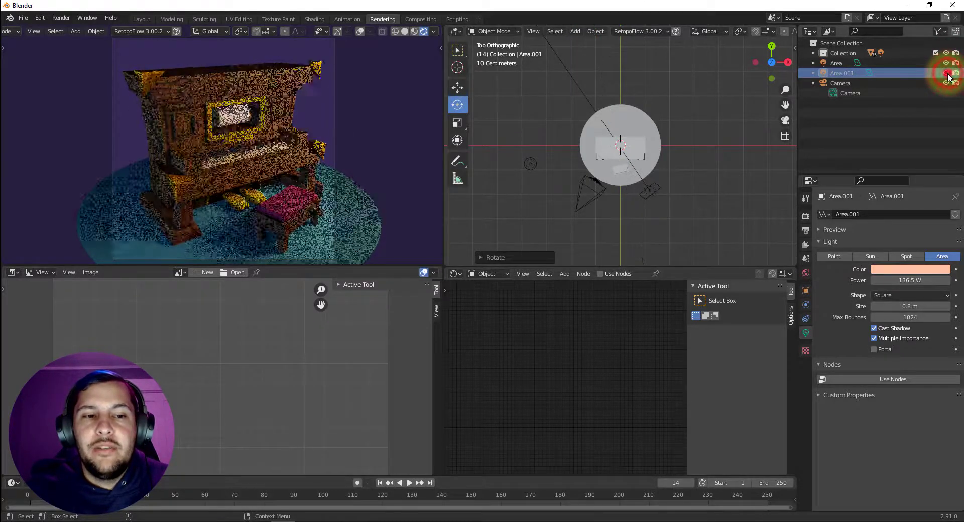
Give the rear area light no Cast Shadow, about 193.6 W of power and a light blue color with hue 0.571 and saturation 0.370.
{"action": "left_click", "coordinate": [874, 328]}
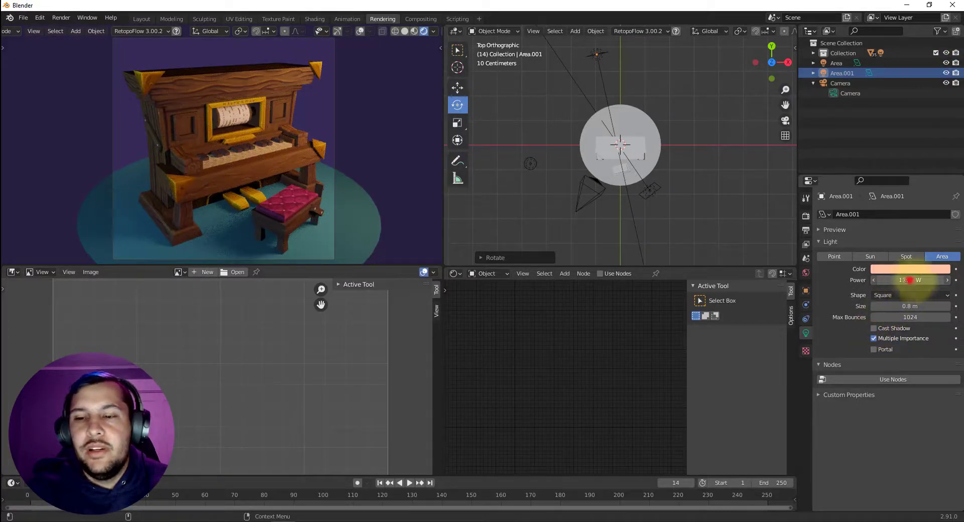
{"action": "mouse_move", "coordinate": [901, 280]}
{"action": "left_mouse_down"}
{"action": "mouse_move", "coordinate": [910, 280]}
{"action": "mouse_move", "coordinate": [17, 275]}
{"action": "mouse_move", "coordinate": [915, 277]}
{"action": "mouse_move", "coordinate": [902, 279]}
{"action": "left_mouse_up"}
{"action": "left_click", "coordinate": [912, 269]}
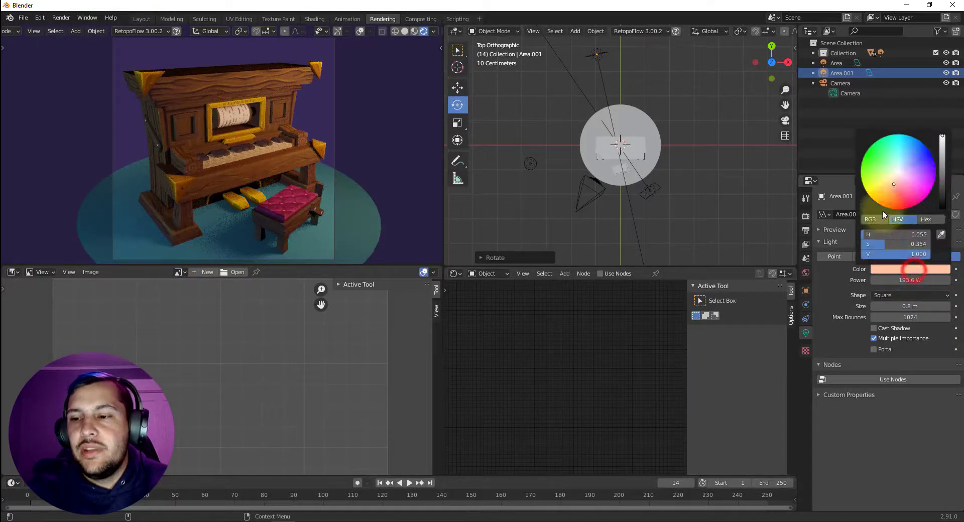
{"action": "left_click", "coordinate": [904, 160]}
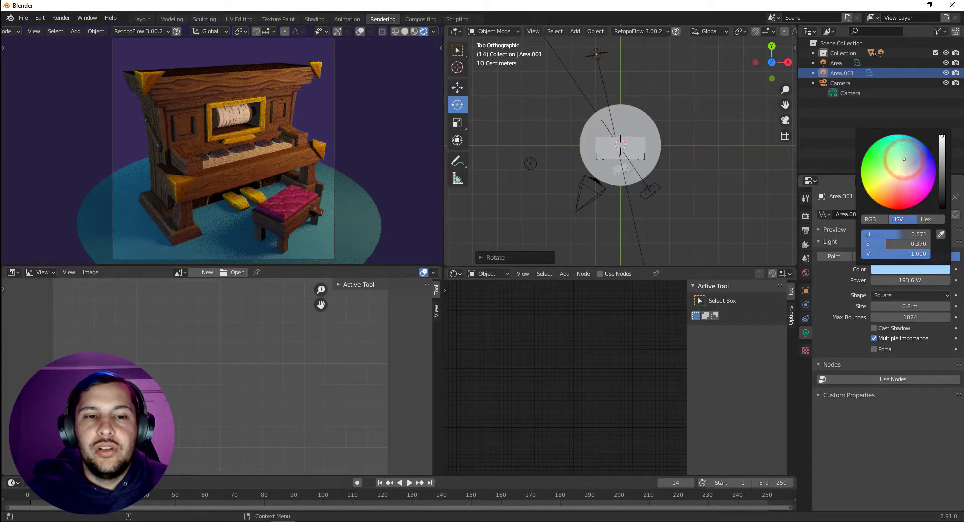
Raise the power of the warm area light in front of the piano to about 150.1 W.
{"action": "left_click", "coordinate": [654, 189]}
{"action": "left_click_drag", "start_coordinate": [909, 281], "coordinate": [906, 277]}
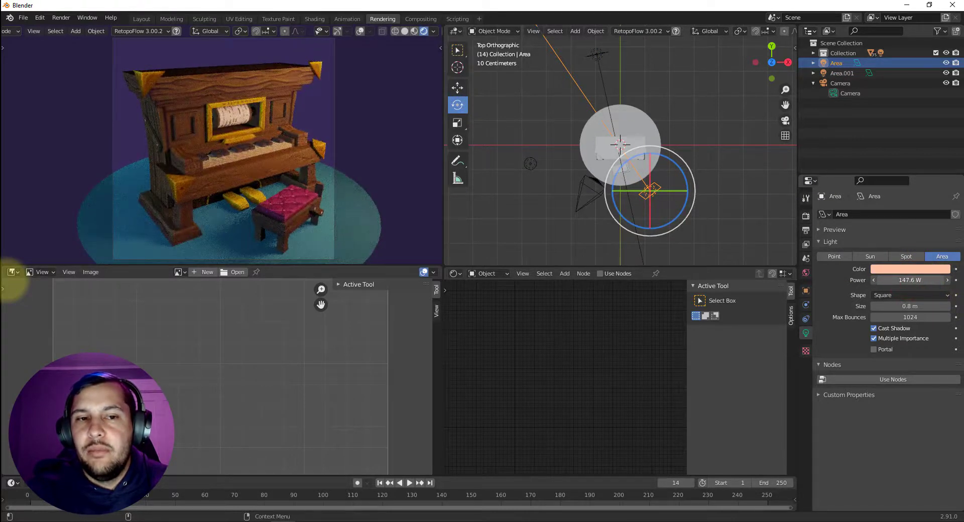
{"action": "left_click_drag", "start_coordinate": [7, 280], "coordinate": [19, 280]}
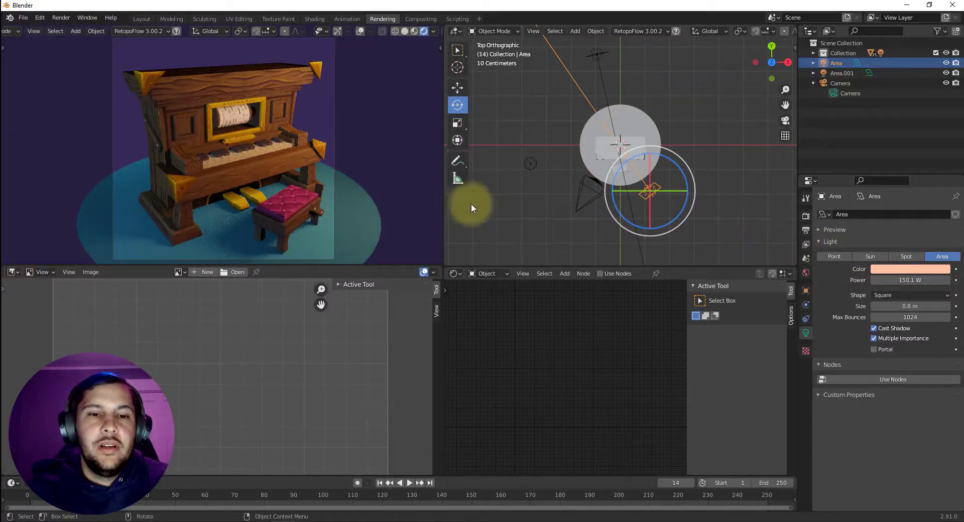
Reframe the rendered camera view so it looks down on the piano and bench from a slightly higher angle.
{"action": "left_click", "coordinate": [551, 207]}
{"action": "middle_click_drag", "start_coordinate": [282, 198], "coordinate": [287, 225]}
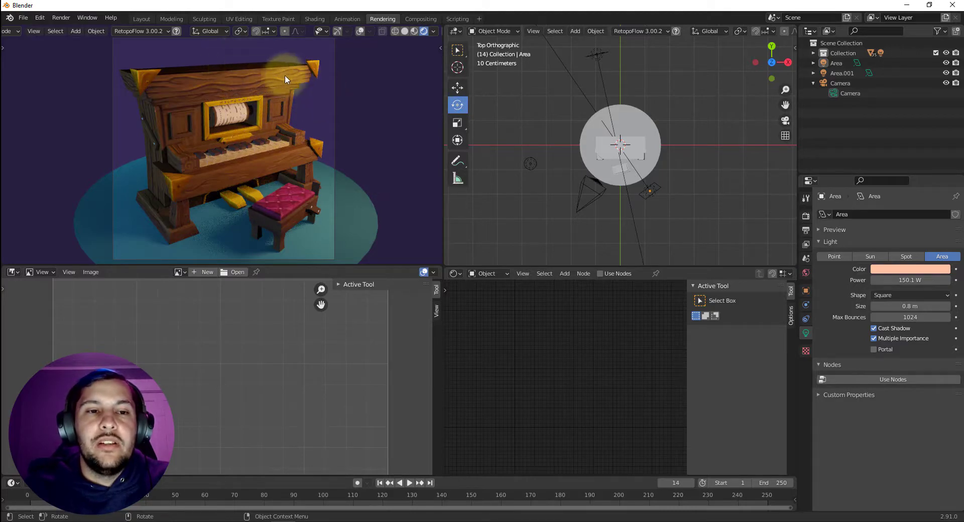
{"action": "middle_click_drag", "start_coordinate": [327, 121], "coordinate": [307, 120]}
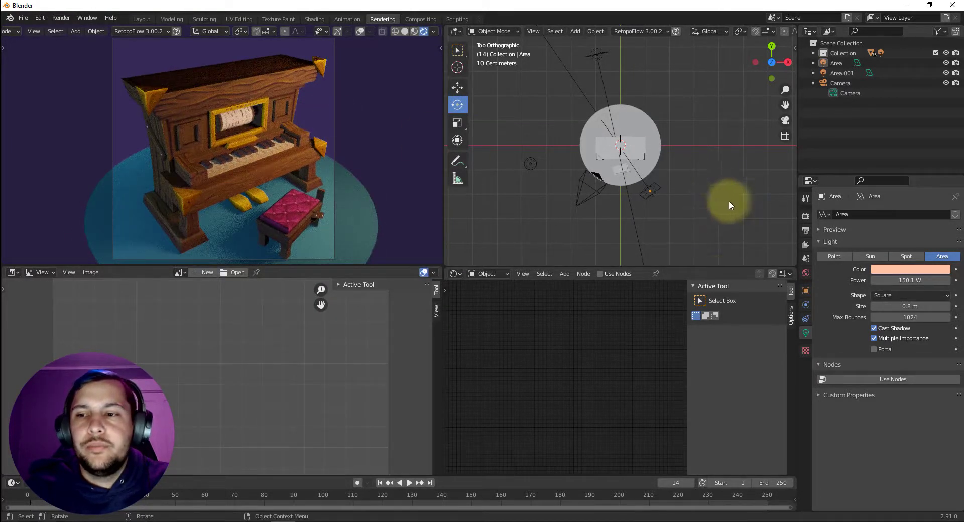
Duplicate the blue point light and move the copy along the X, Y and Z axes to sit above the piano.
{"action": "middle_click_drag", "start_coordinate": [705, 207], "coordinate": [738, 136]}
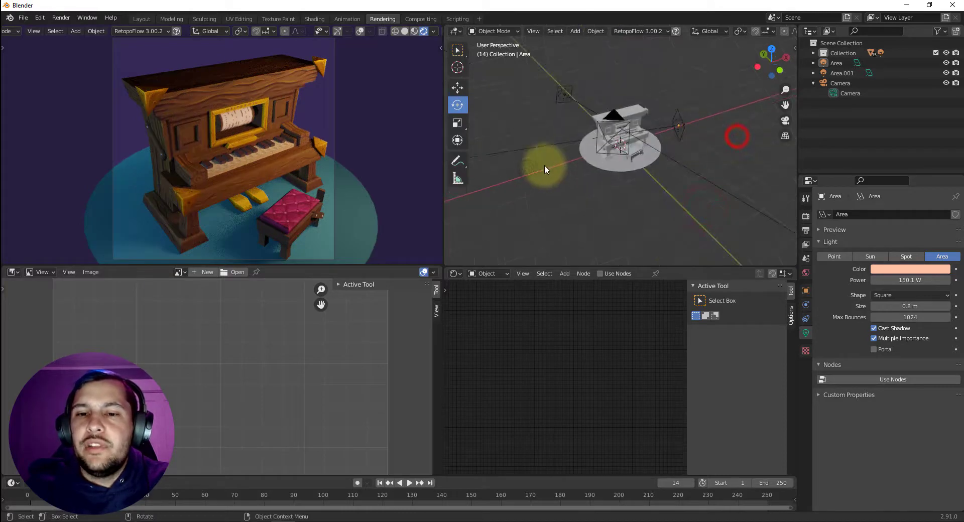
{"action": "left_click", "coordinate": [529, 170]}
{"action": "key", "text": "shift+d"}
{"action": "right_click", "coordinate": [506, 181]}
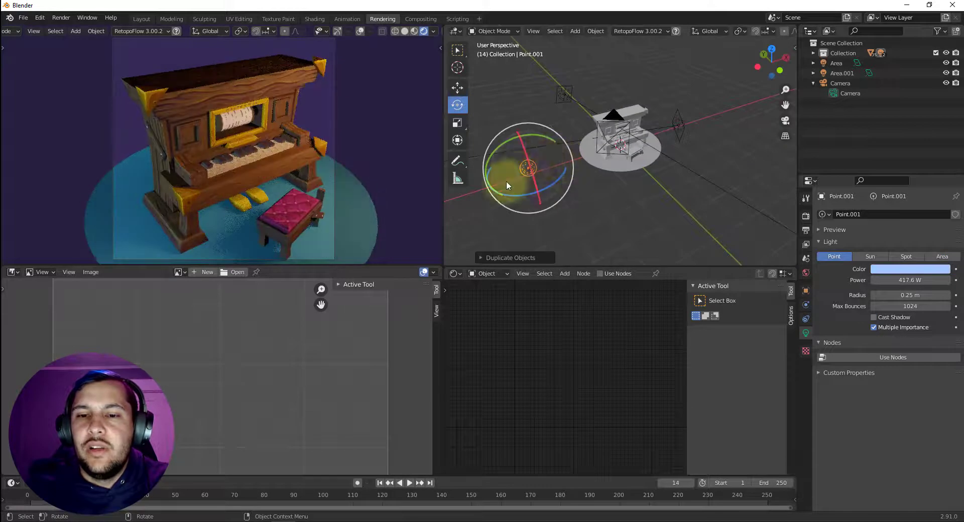
{"action": "key", "text": "g"}
{"action": "left_click_drag", "start_coordinate": [562, 159], "coordinate": [669, 125]}
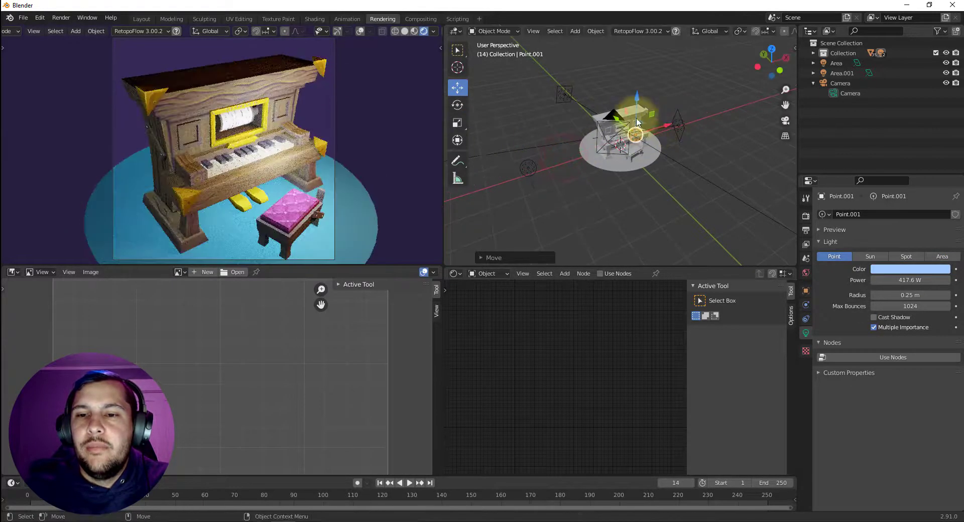
{"action": "key", "text": "g"}
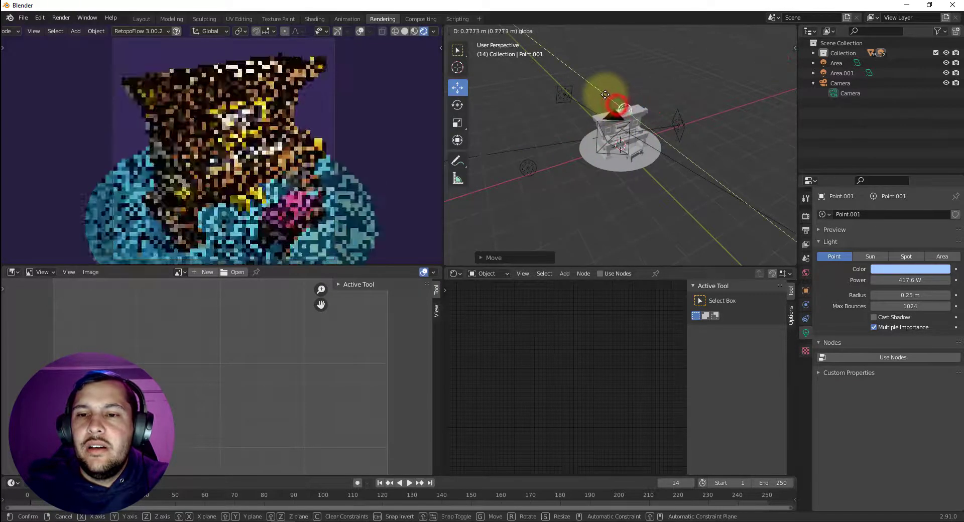
{"action": "key", "text": "z"}
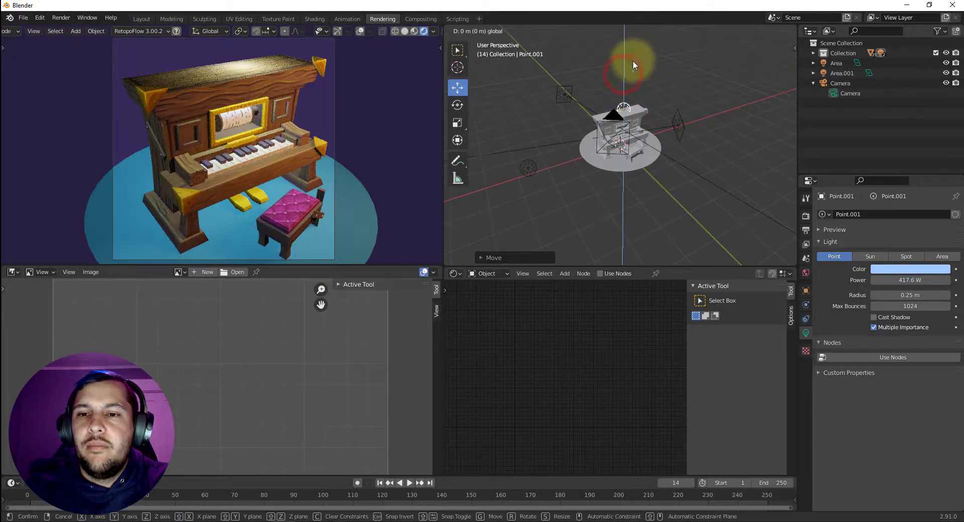
{"action": "left_click", "coordinate": [632, 75]}
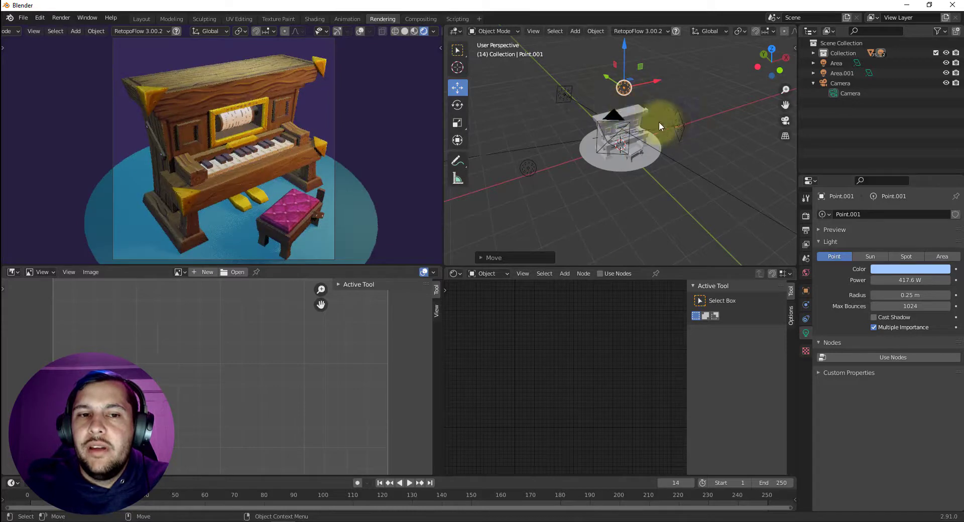
Set the point light above the piano to 200 W and give it a warm peach color.
{"action": "left_click", "coordinate": [916, 280]}
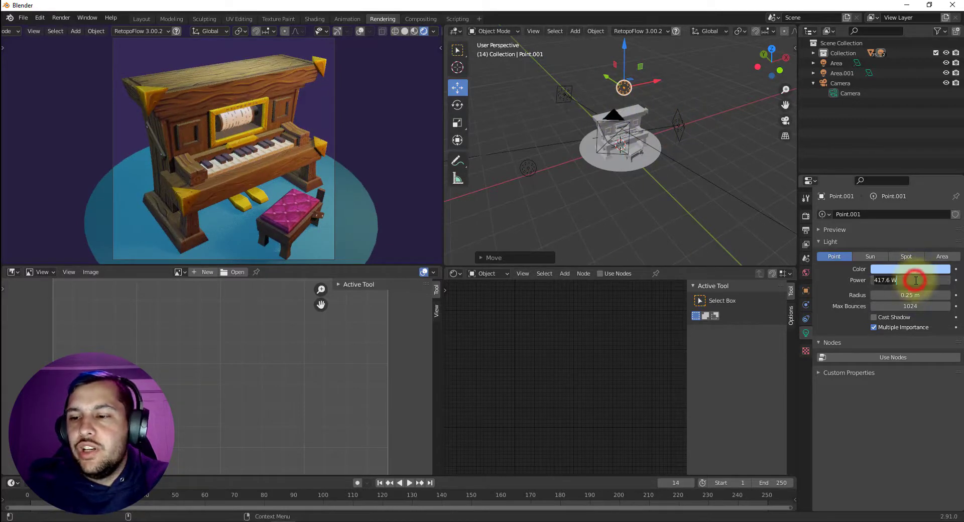
{"action": "type", "text": "200"}
{"action": "key", "text": "Return"}
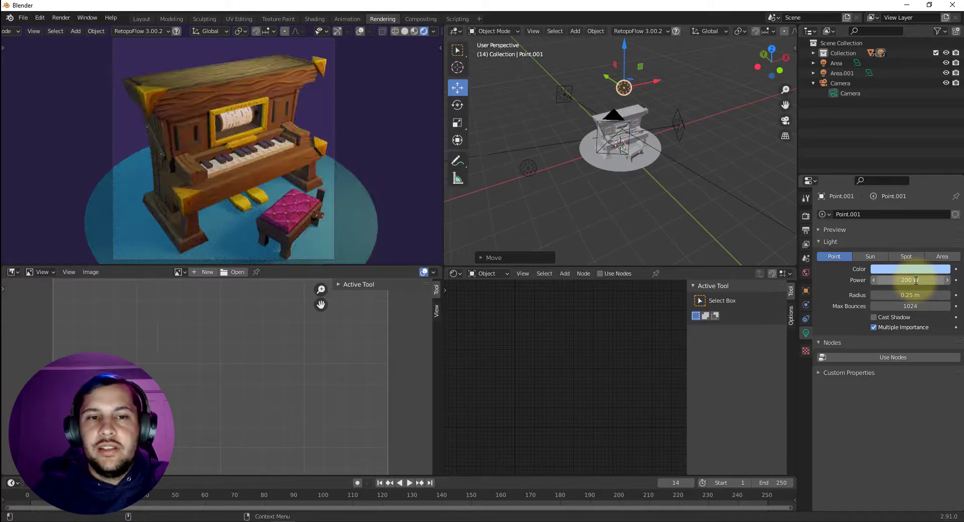
{"action": "left_click", "coordinate": [907, 269]}
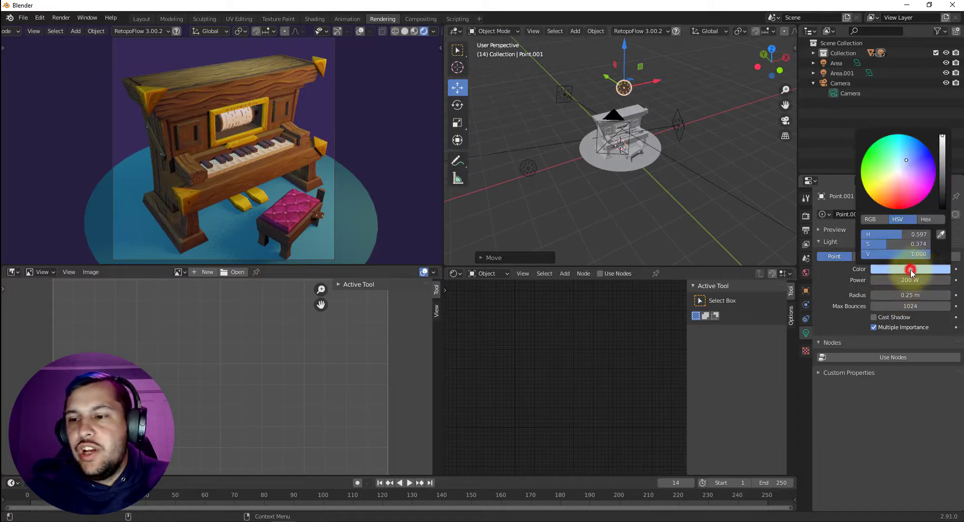
{"action": "left_click", "coordinate": [893, 184]}
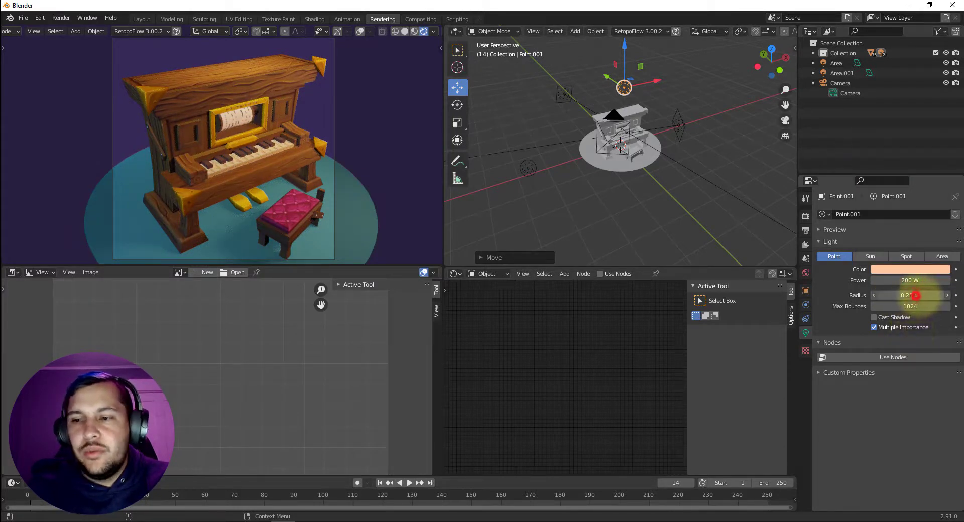
Try a radius of 5 m for the warm point light above the piano.
{"action": "left_click_drag", "start_coordinate": [915, 295], "coordinate": [5, 290]}
{"action": "left_click", "coordinate": [910, 293]}
{"action": "type", "text": "5"}
{"action": "key", "text": "Return"}
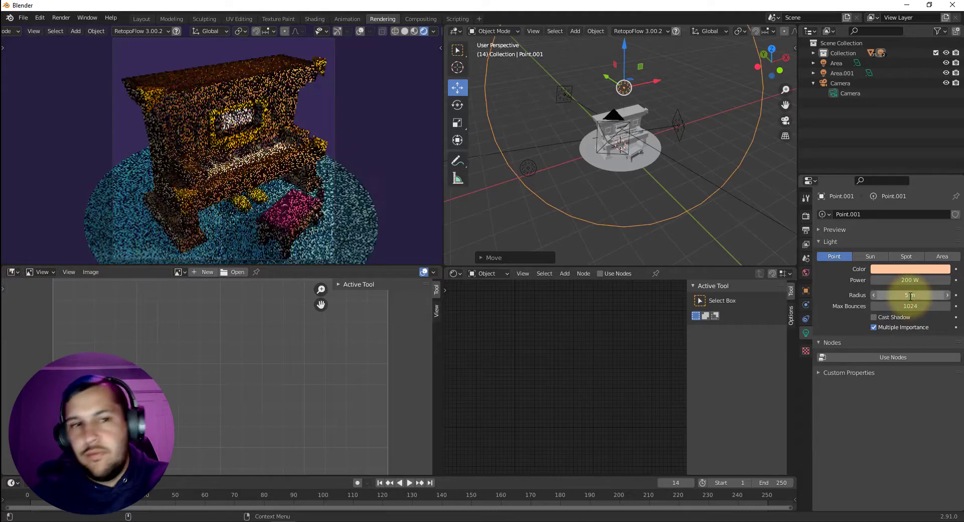
Set the radius of the warm point light above the piano to 2 m and its power to 250 W.
{"action": "left_click", "coordinate": [910, 295]}
{"action": "type", "text": "2"}
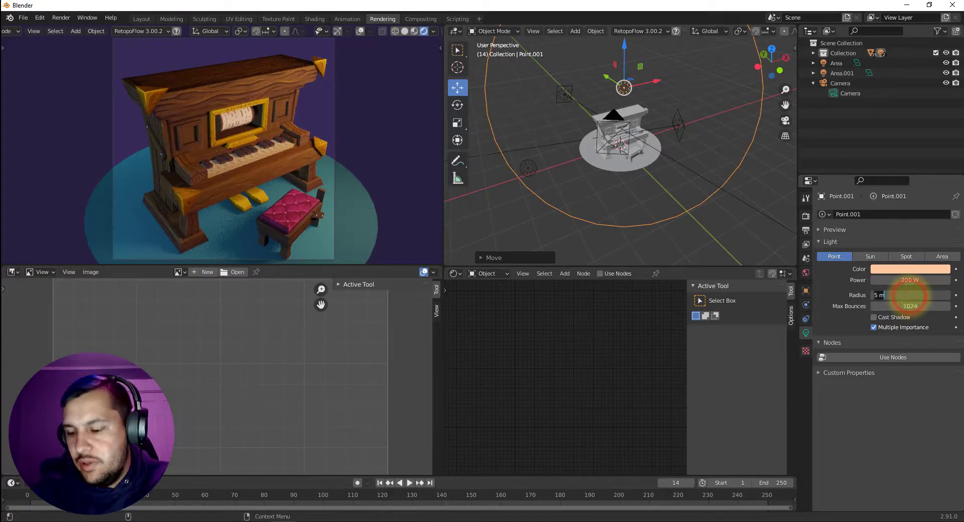
{"action": "key", "text": "Return"}
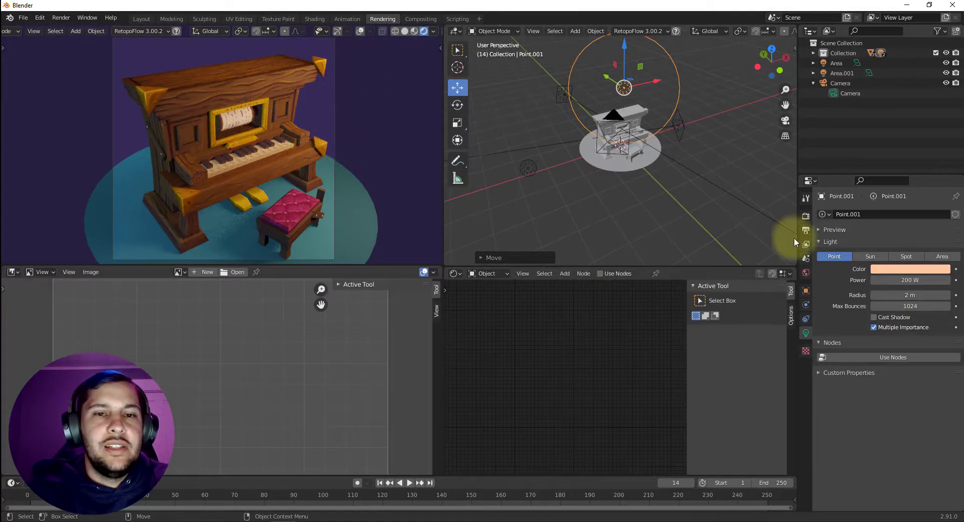
{"action": "left_click", "coordinate": [910, 281]}
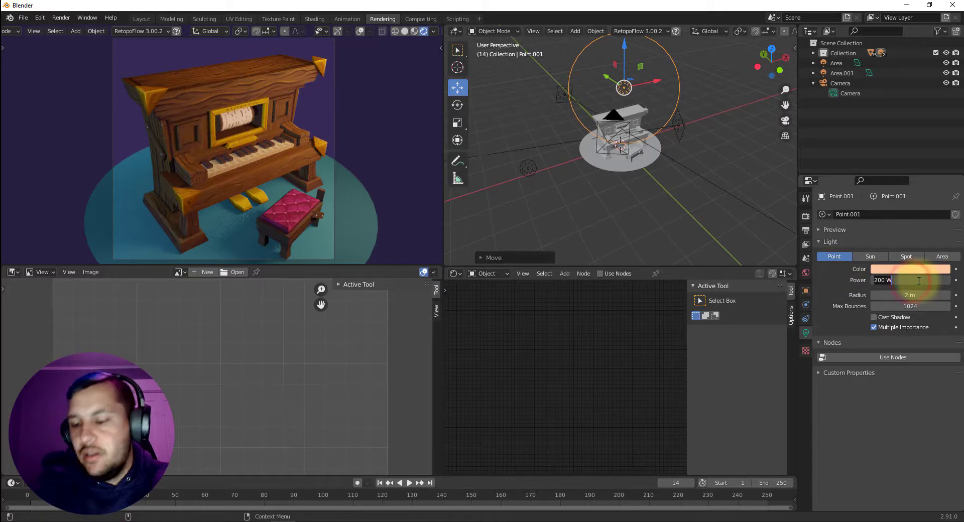
{"action": "type", "text": "250"}
{"action": "key", "text": "Return"}
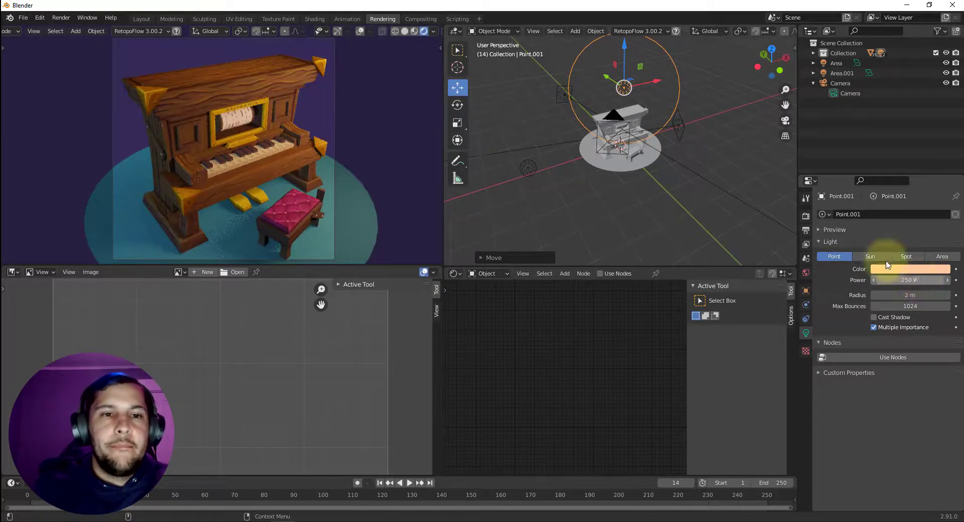
Increase the blue point light's radius to about 1.06 m and its power to about 424.7 W.
{"action": "middle_click_drag", "start_coordinate": [249, 124], "coordinate": [245, 120], "text": "alt"}
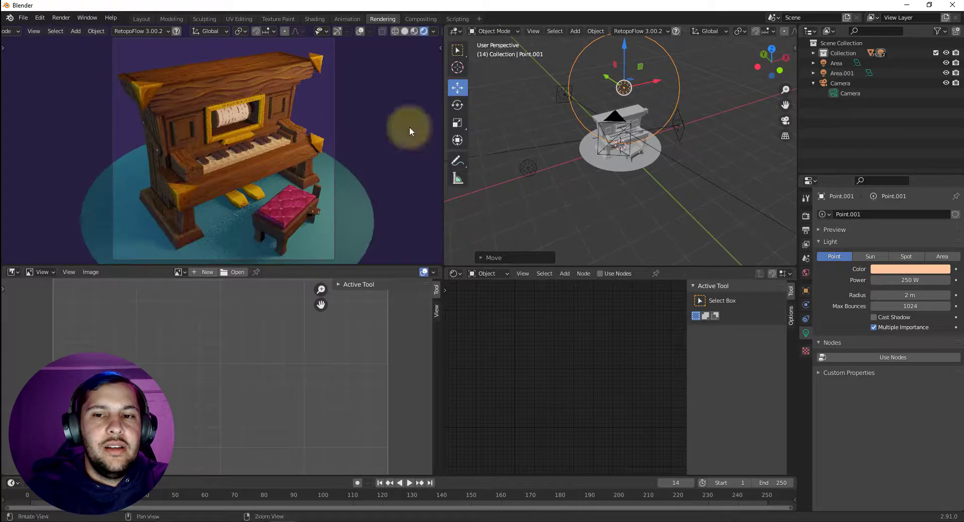
{"action": "left_click", "coordinate": [531, 165]}
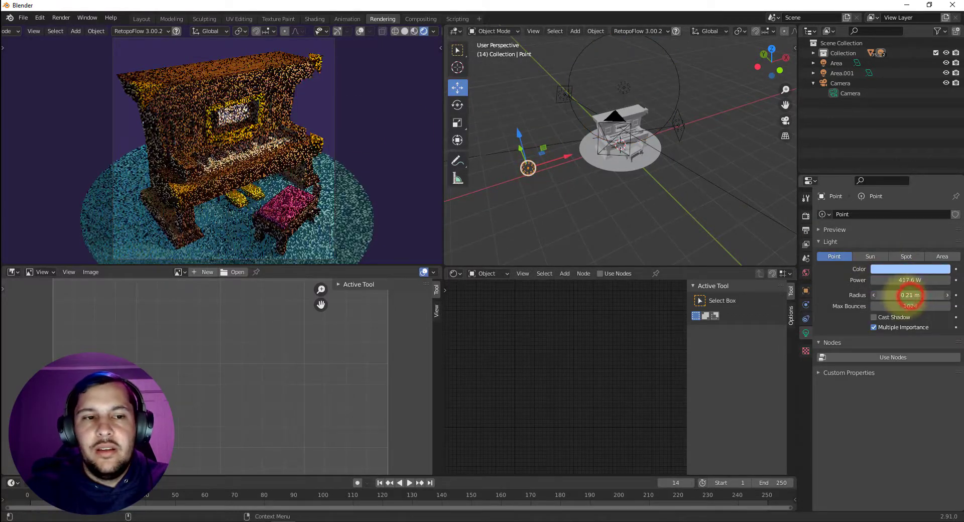
{"action": "left_click_drag", "start_coordinate": [910, 294], "coordinate": [963, 284]}
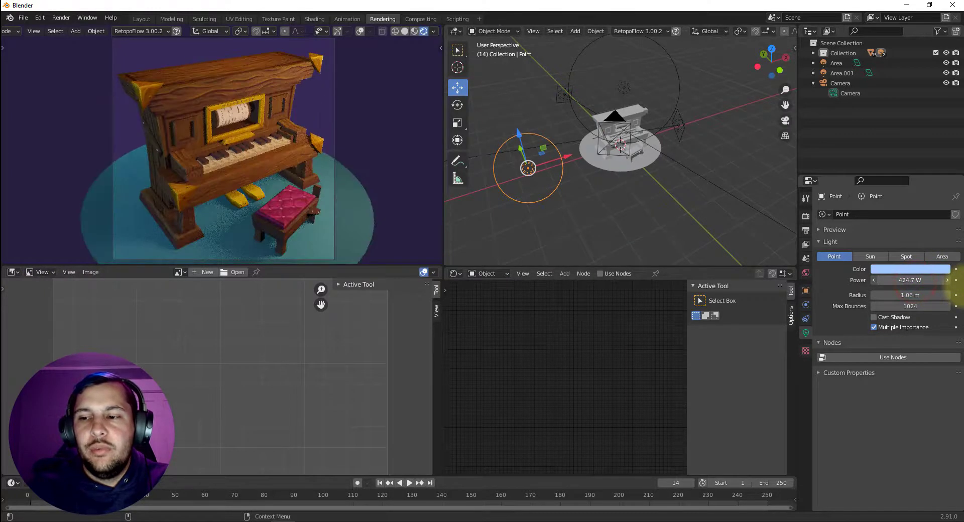
{"action": "left_click", "coordinate": [538, 234]}
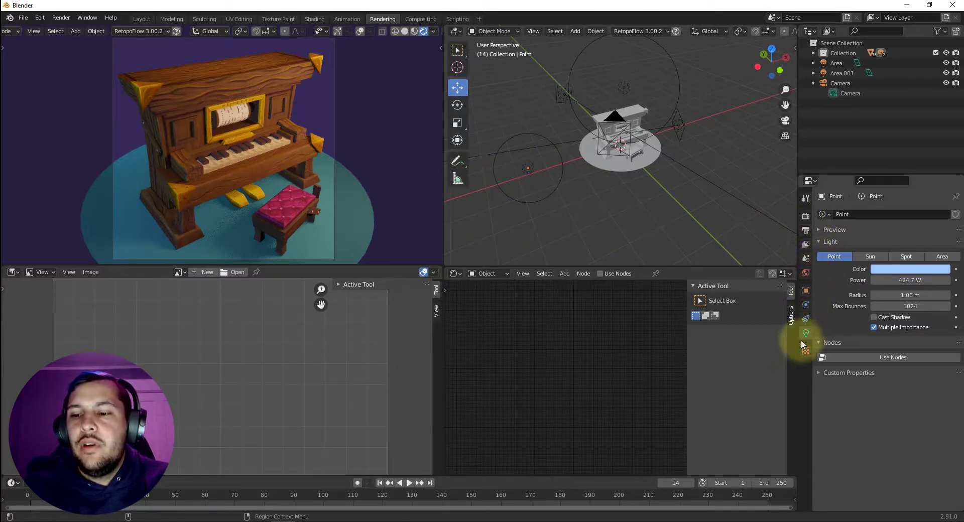
Move the two point lights out of Collection to the Scene Collection level beside the area lights and camera.
{"action": "left_click", "coordinate": [837, 122]}
{"action": "left_click", "coordinate": [815, 83]}
{"action": "left_click", "coordinate": [815, 83]}
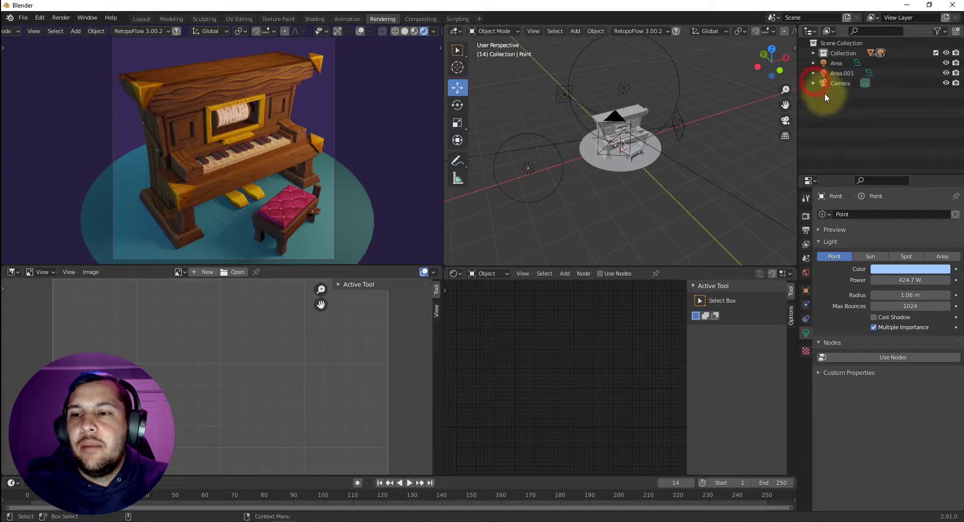
{"action": "left_click", "coordinate": [814, 53]}
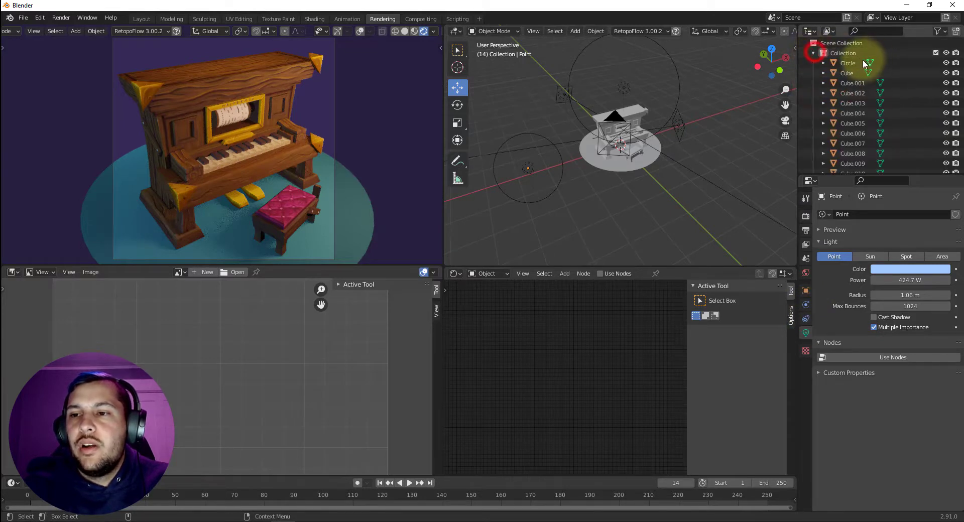
{"action": "scroll", "coordinate": [855, 80], "scroll_direction": "down", "scroll_amount": 10}
{"action": "scroll", "coordinate": [874, 103], "scroll_direction": "down", "scroll_amount": 3}
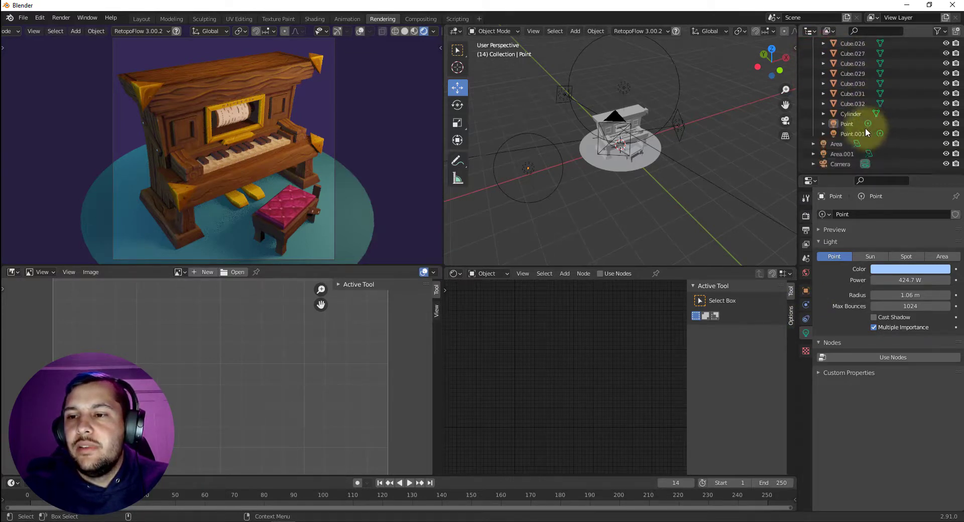
{"action": "left_click", "coordinate": [846, 124]}
{"action": "left_click", "coordinate": [848, 133], "text": "shift"}
{"action": "left_click_drag", "start_coordinate": [848, 131], "coordinate": [831, 170]}
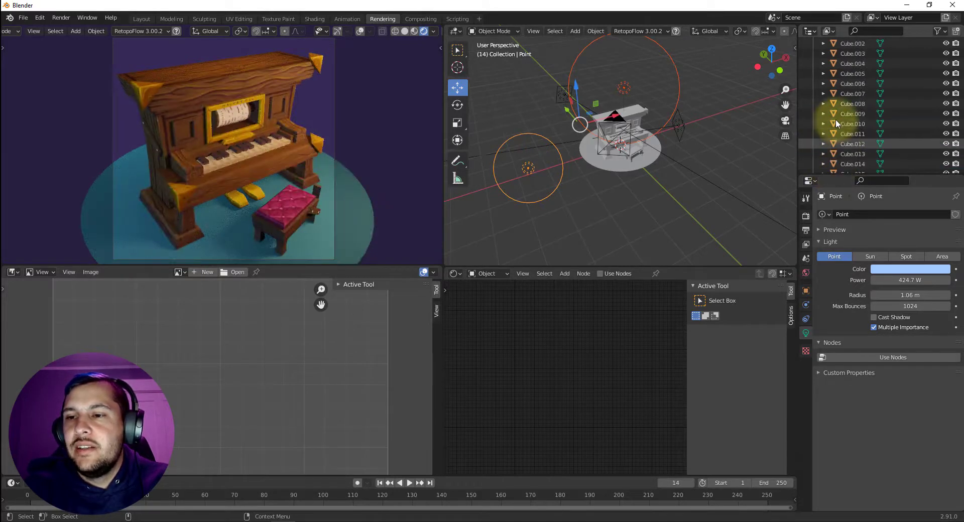
{"action": "scroll", "coordinate": [835, 119], "scroll_direction": "up", "scroll_amount": 10}
{"action": "left_click", "coordinate": [813, 53]}
{"action": "left_click", "coordinate": [831, 130]}
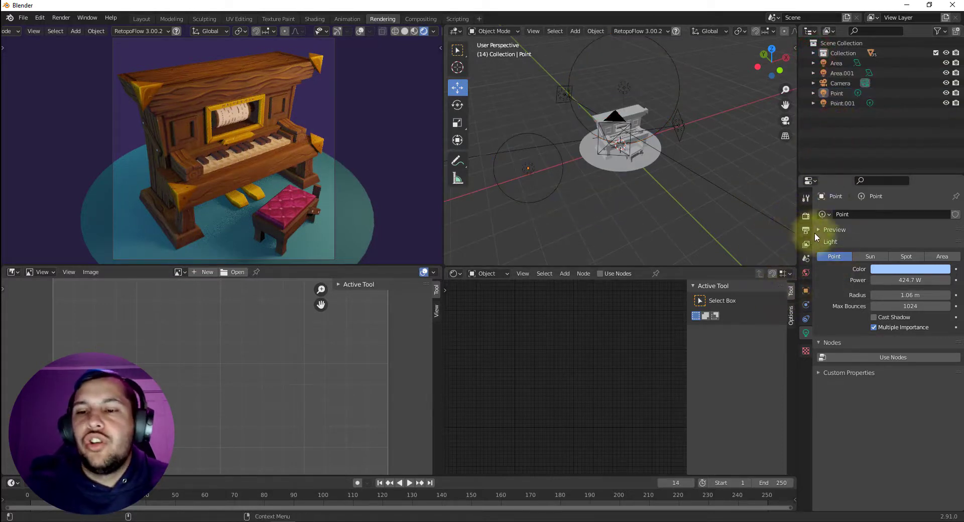
Configure Cycles rendering on the CPU with Open Shading Language enabled and 256 render samples.
{"action": "left_click", "coordinate": [806, 216]}
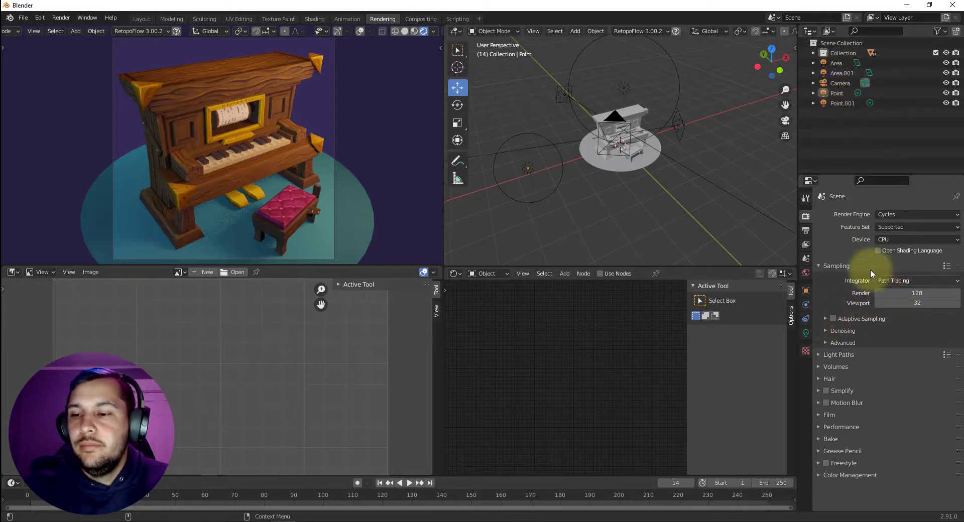
{"action": "left_click", "coordinate": [808, 218]}
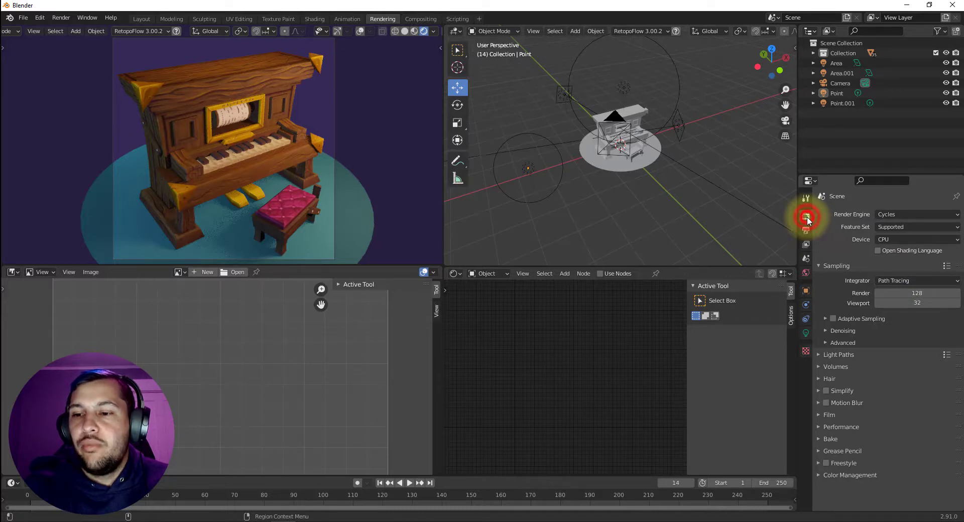
{"action": "left_click", "coordinate": [894, 213]}
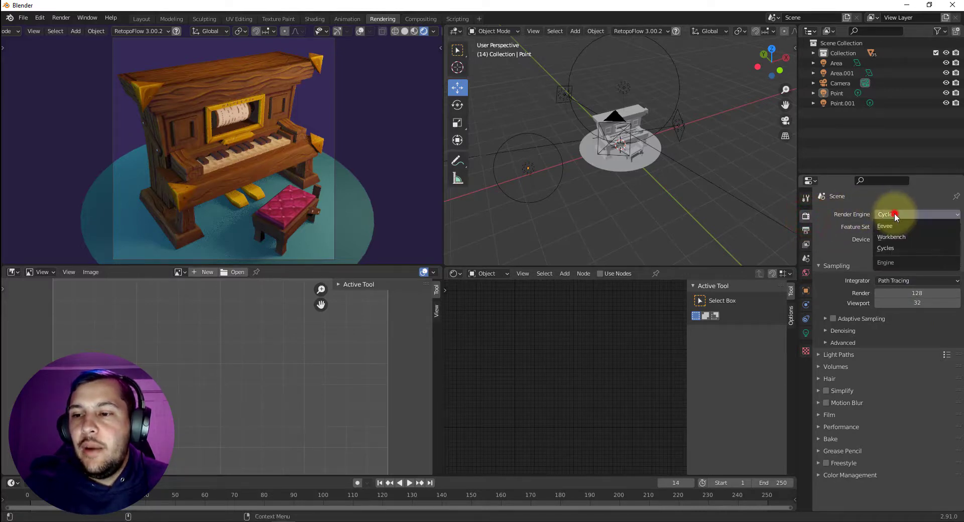
{"action": "left_click", "coordinate": [893, 247]}
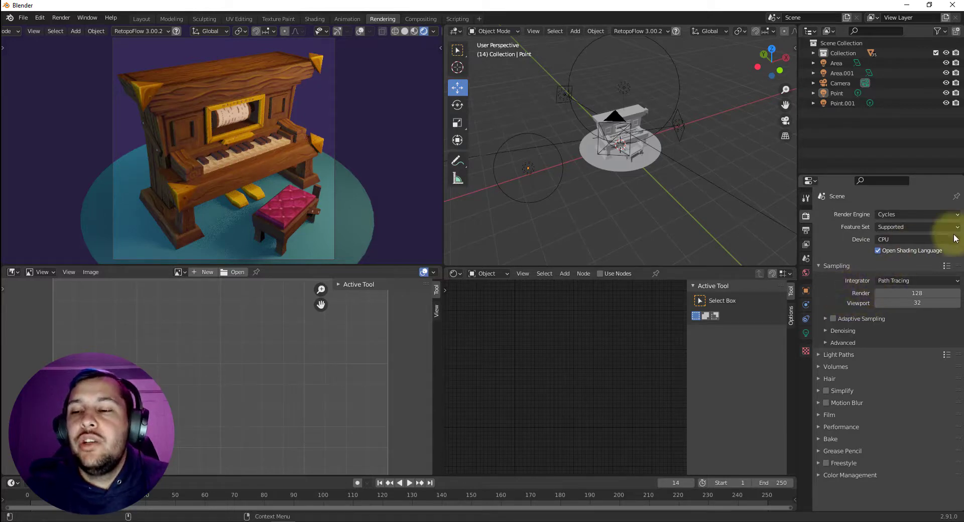
{"action": "double_click", "coordinate": [926, 293]}
{"action": "type", "text": "256"}
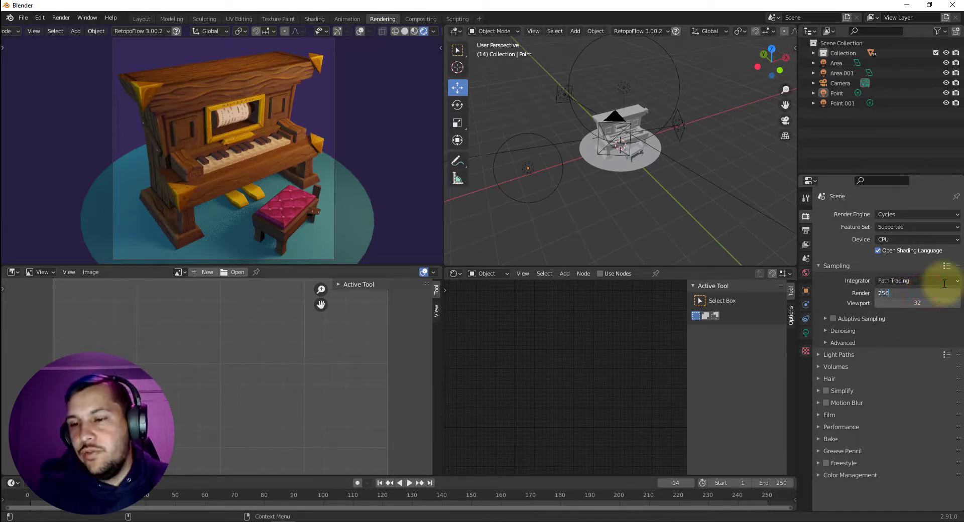
{"action": "key", "text": "Return"}
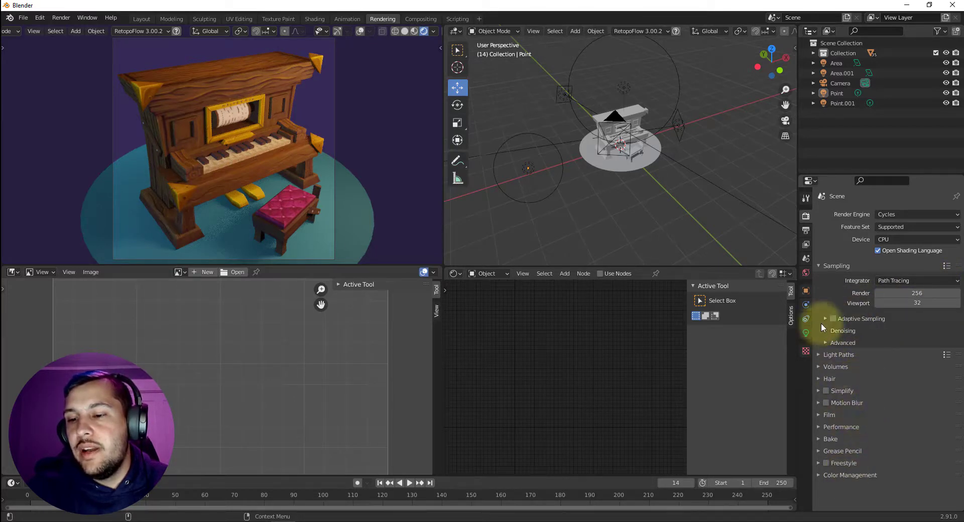
{"action": "left_click", "coordinate": [829, 265]}
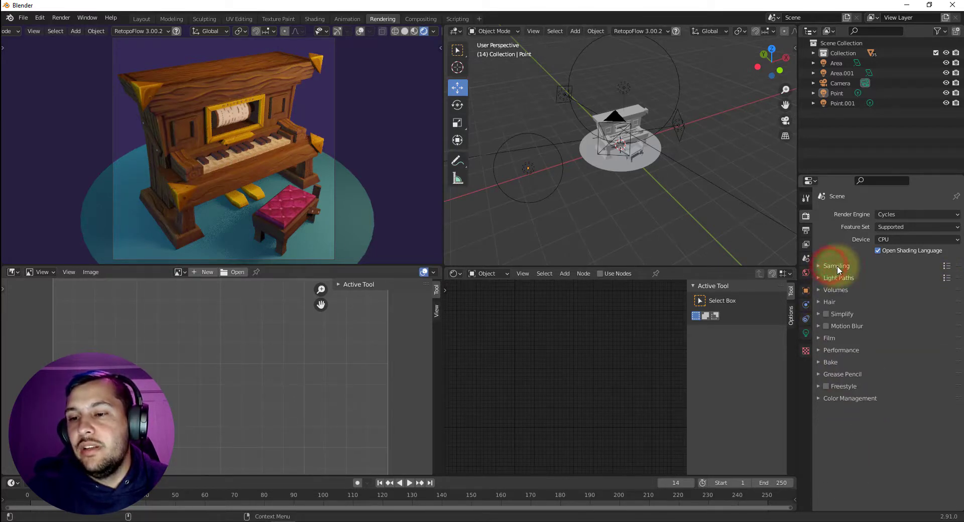
Set the render output to a PNG named Piano_Demo_Render_Blender in the Piano folder.
{"action": "left_click", "coordinate": [807, 231]}
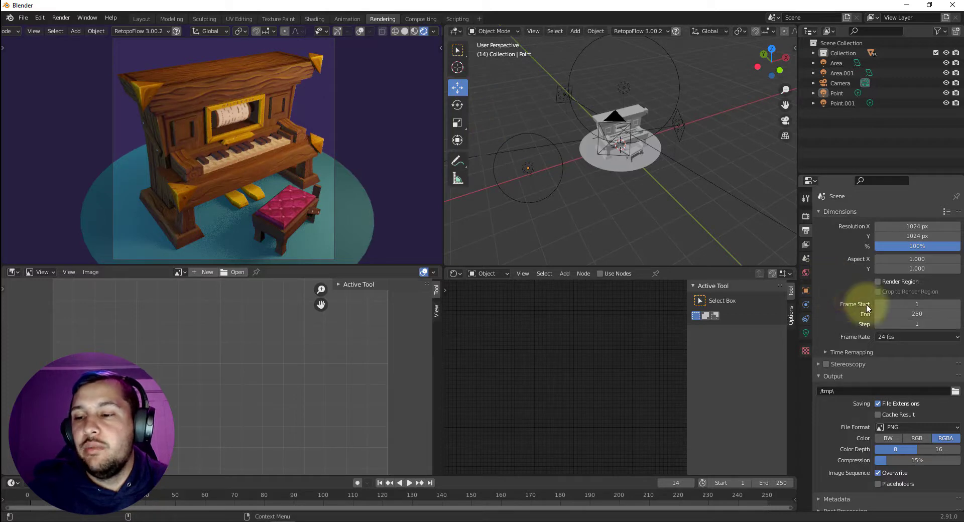
{"action": "scroll", "coordinate": [884, 285], "scroll_direction": "down", "scroll_amount": 1}
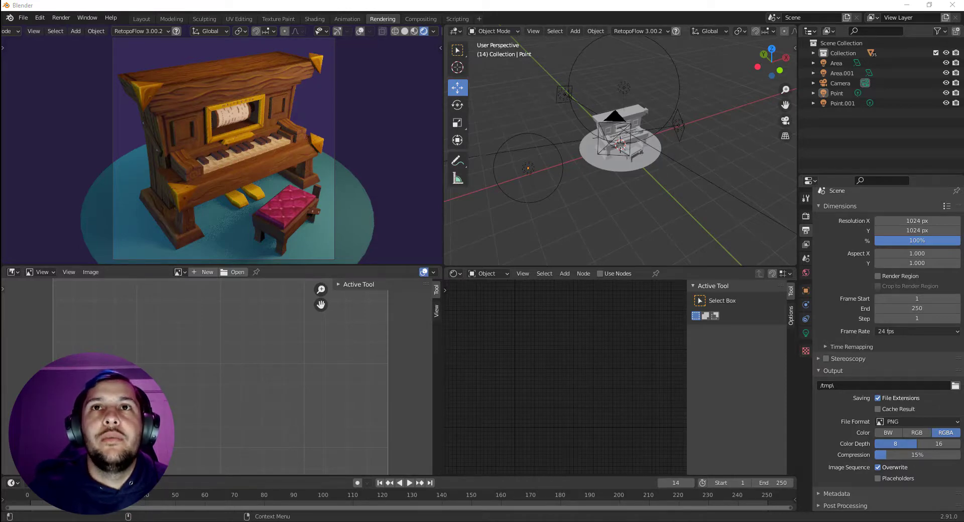
{"action": "left_click_drag", "start_coordinate": [572, 98], "coordinate": [546, 82]}
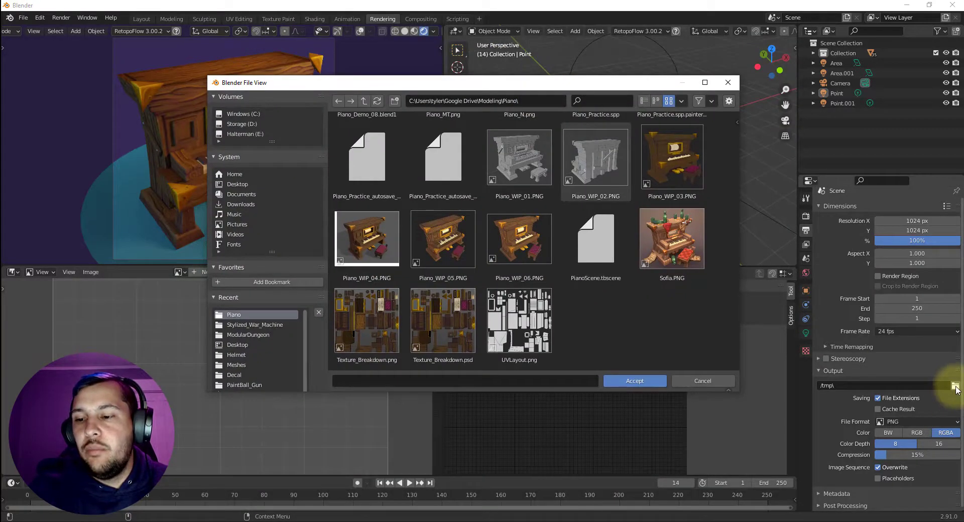
{"action": "left_click", "coordinate": [518, 382]}
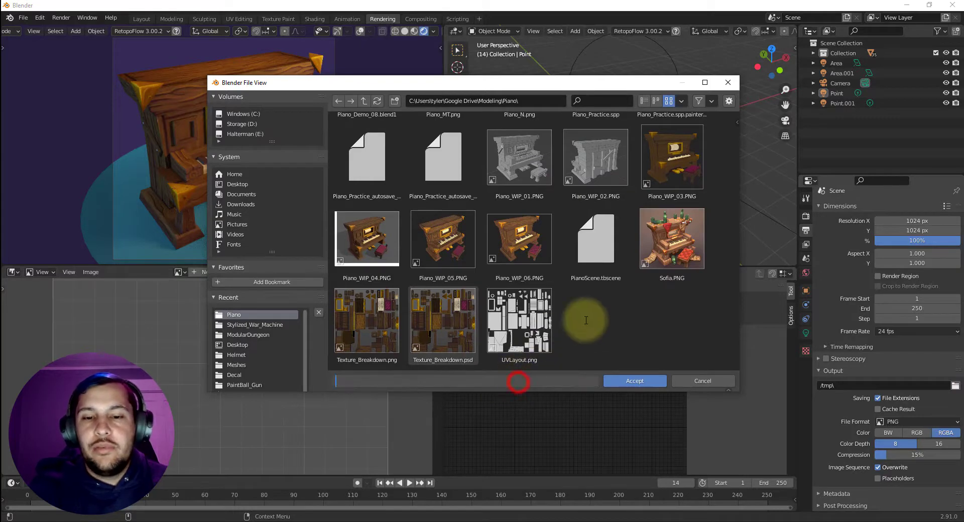
{"action": "type", "text": "P"}
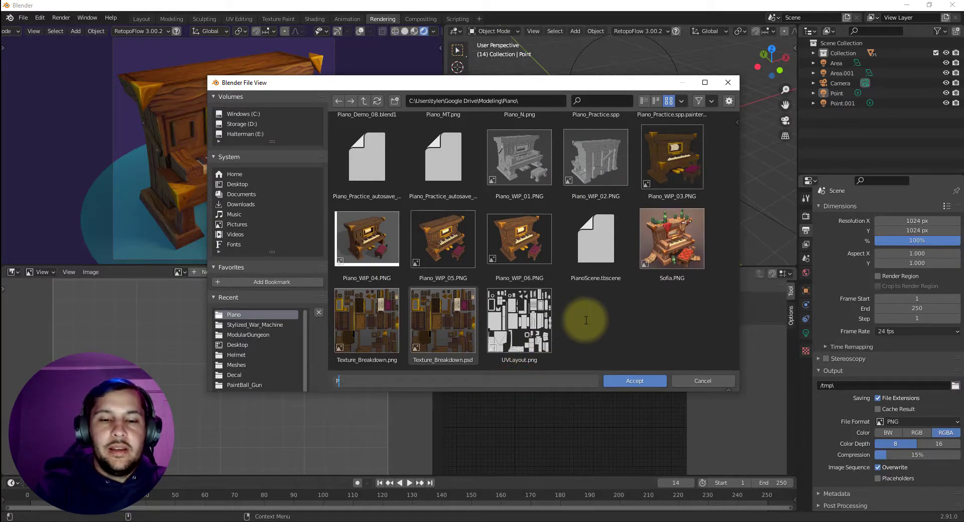
{"action": "type", "text": "iano_De"}
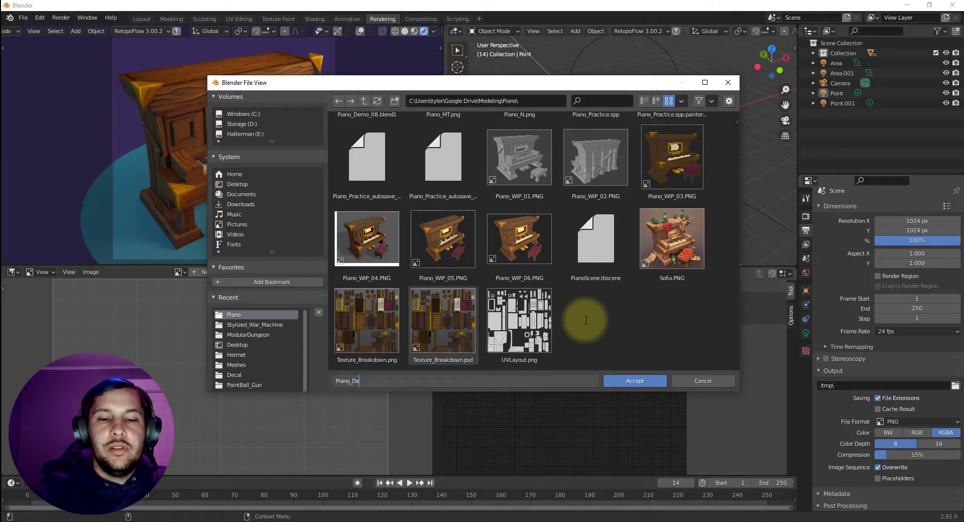
{"action": "type", "text": "mo_Render"}
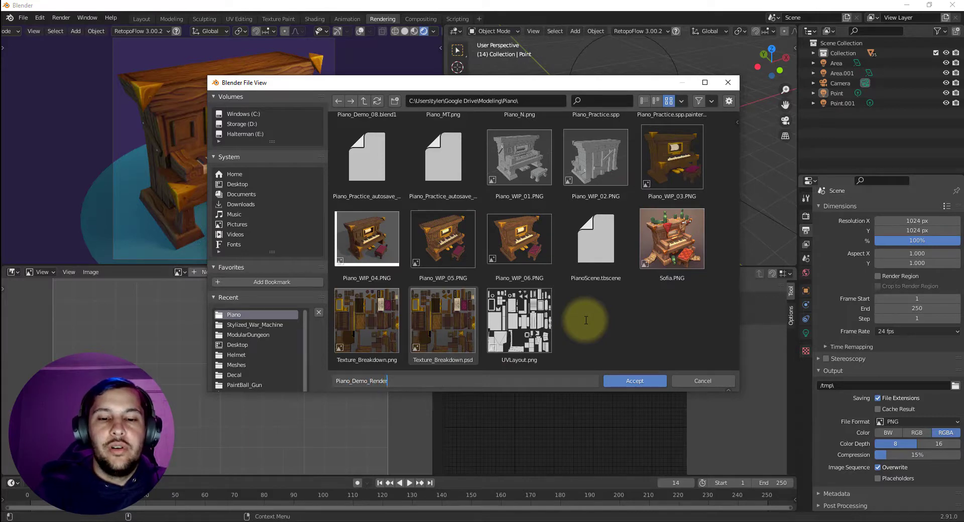
{"action": "type", "text": "_Blender"}
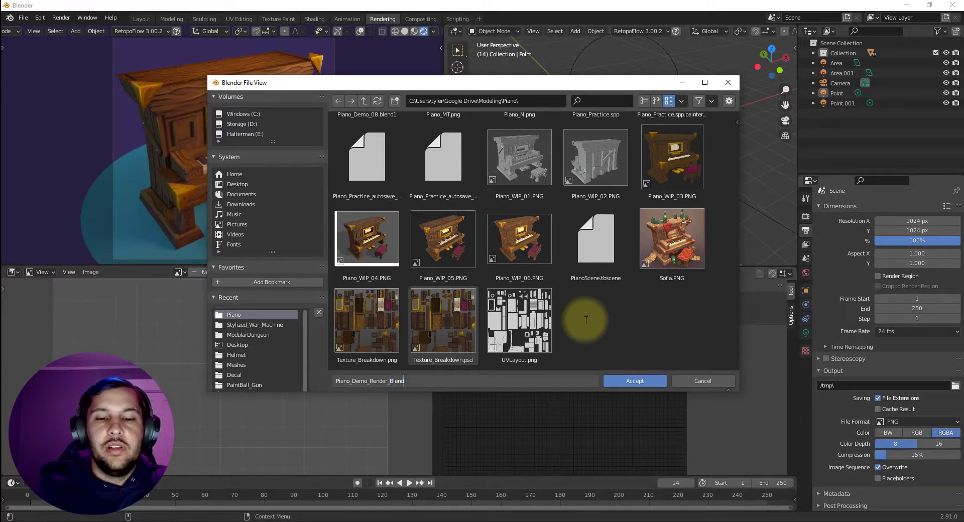
{"action": "left_click", "coordinate": [638, 383]}
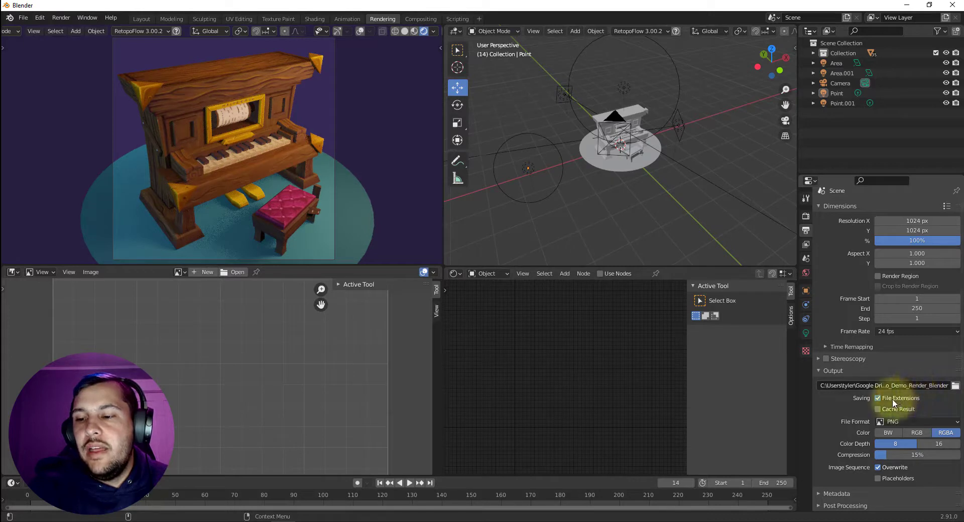
{"action": "left_click", "coordinate": [919, 420]}
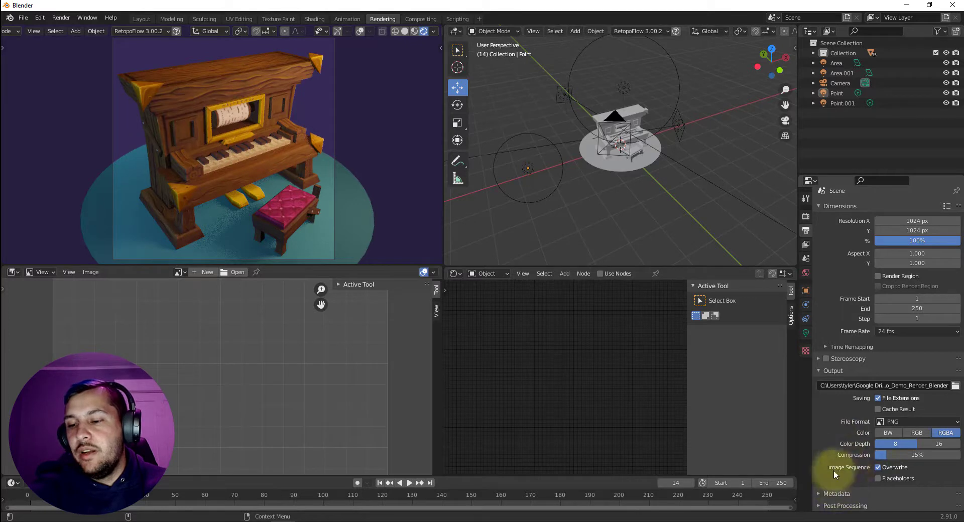
{"action": "left_click", "coordinate": [806, 245]}
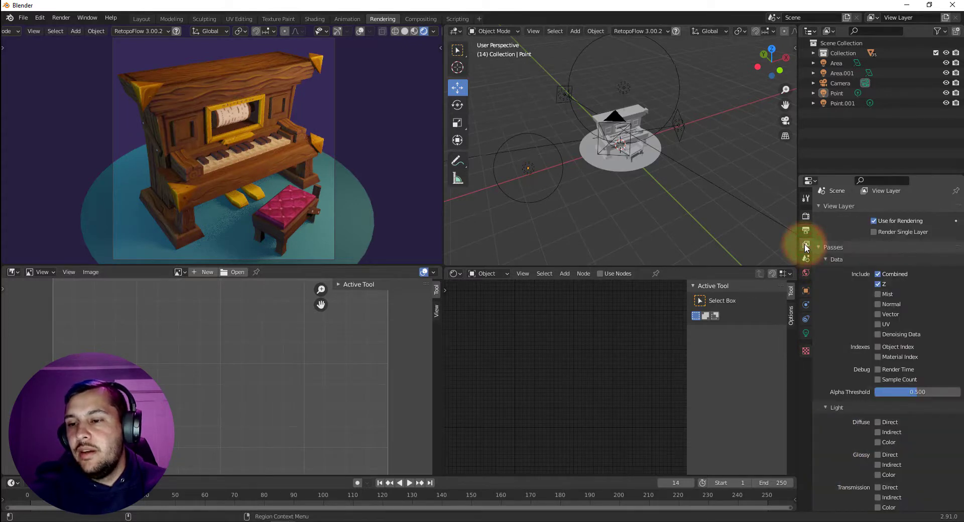
{"action": "left_click", "coordinate": [806, 260]}
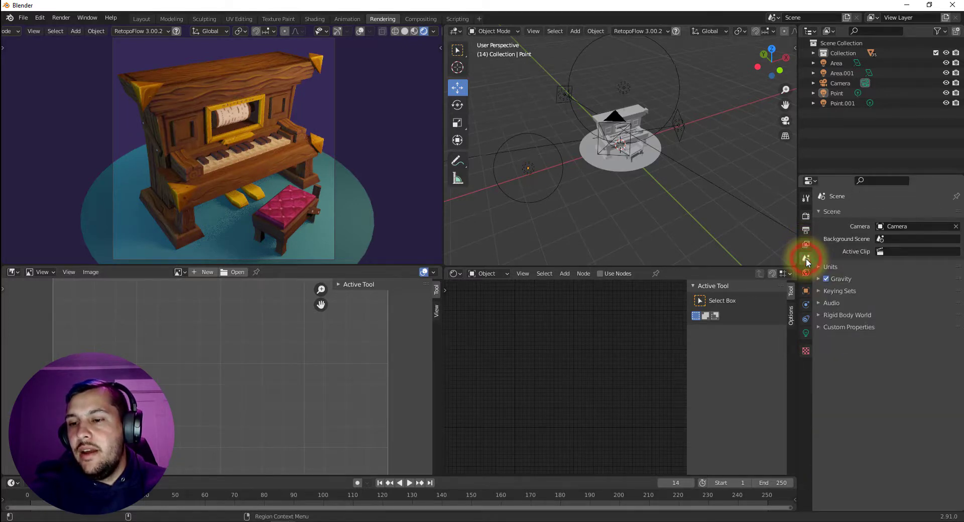
{"action": "left_click", "coordinate": [805, 218]}
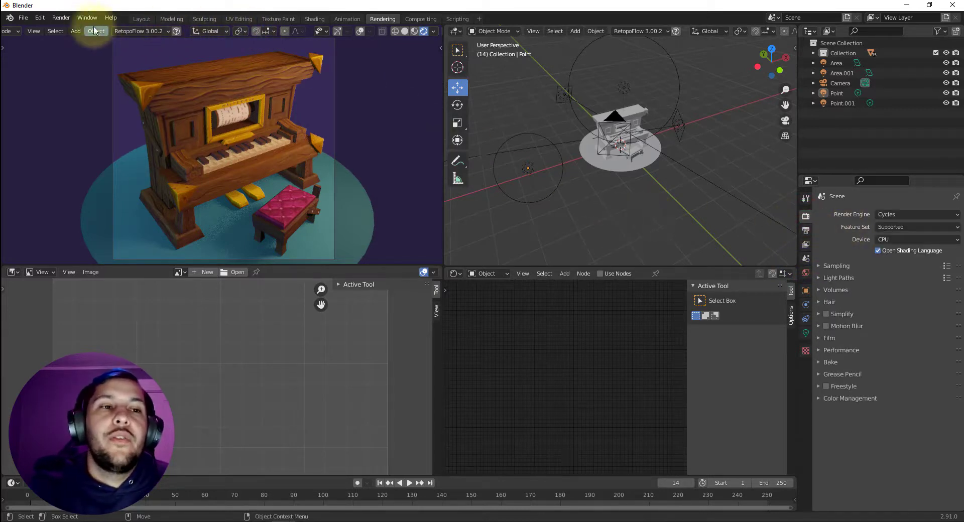
Render the current frame of the piano scene as a still image.
{"action": "left_click", "coordinate": [61, 18]}
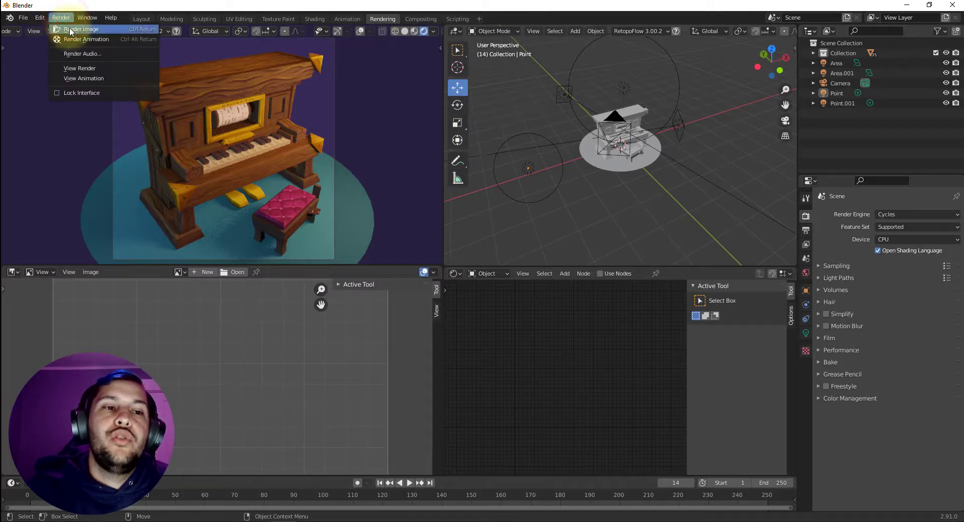
{"action": "left_click", "coordinate": [70, 30]}
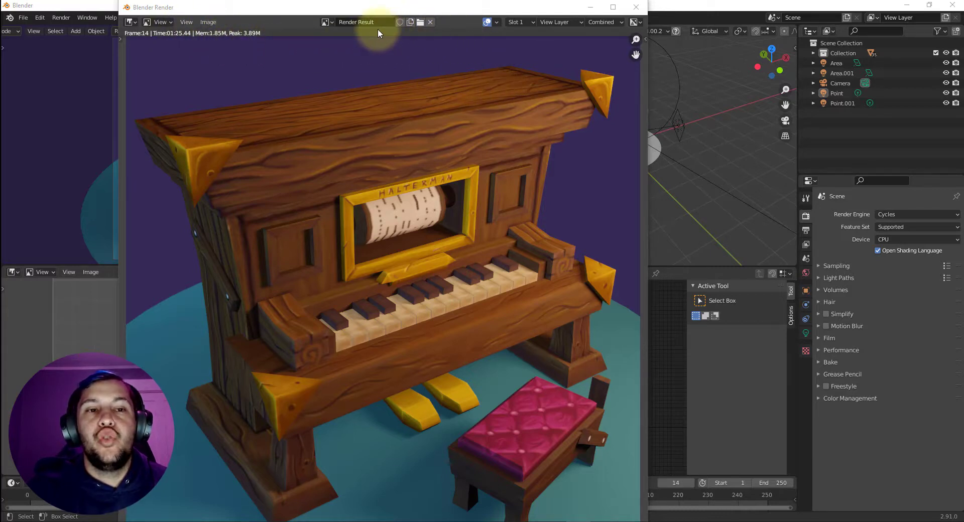
Save the render result as Piano_Demo_Render_Blender in PNG format in the Piano folder and close the render window.
{"action": "left_click", "coordinate": [209, 22]}
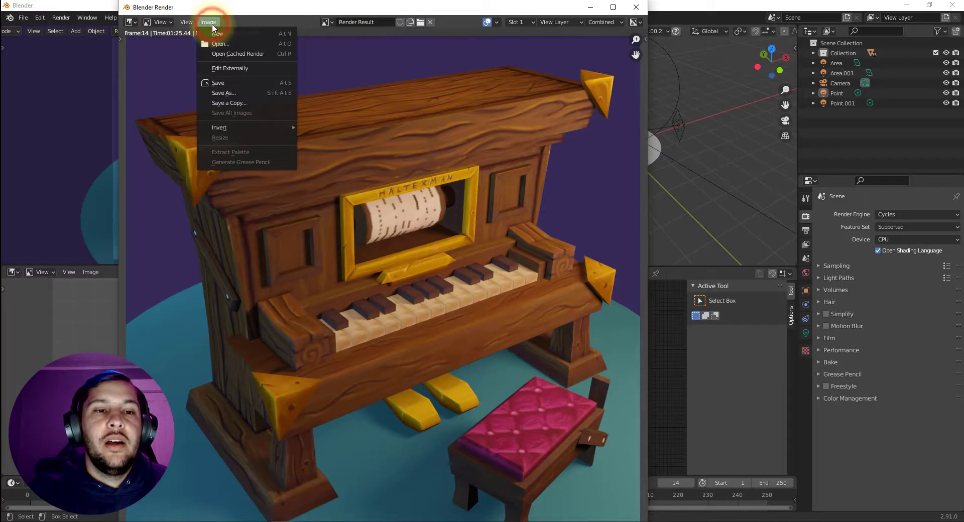
{"action": "left_click", "coordinate": [227, 93]}
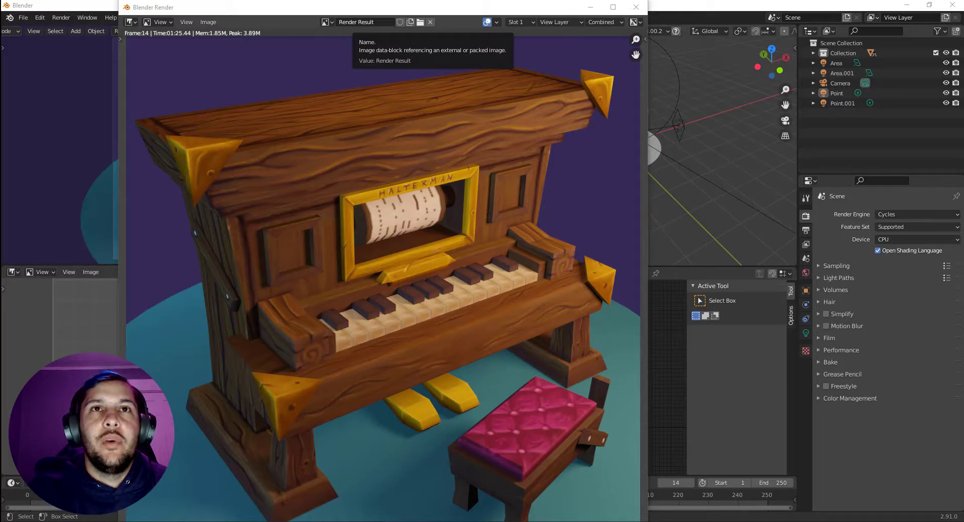
{"action": "scroll", "coordinate": [510, 253], "scroll_direction": "down", "scroll_amount": 5}
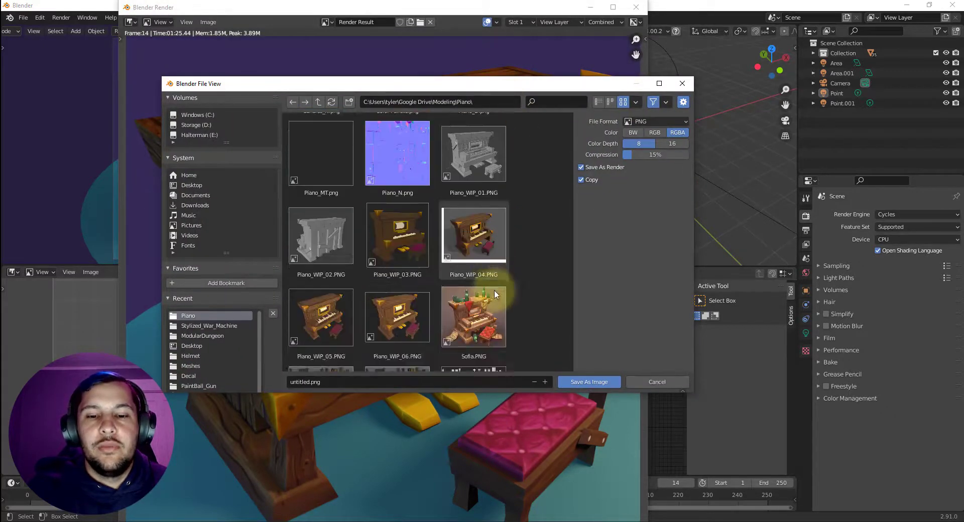
{"action": "scroll", "coordinate": [494, 293], "scroll_direction": "down", "scroll_amount": 2}
{"action": "left_click", "coordinate": [331, 383]}
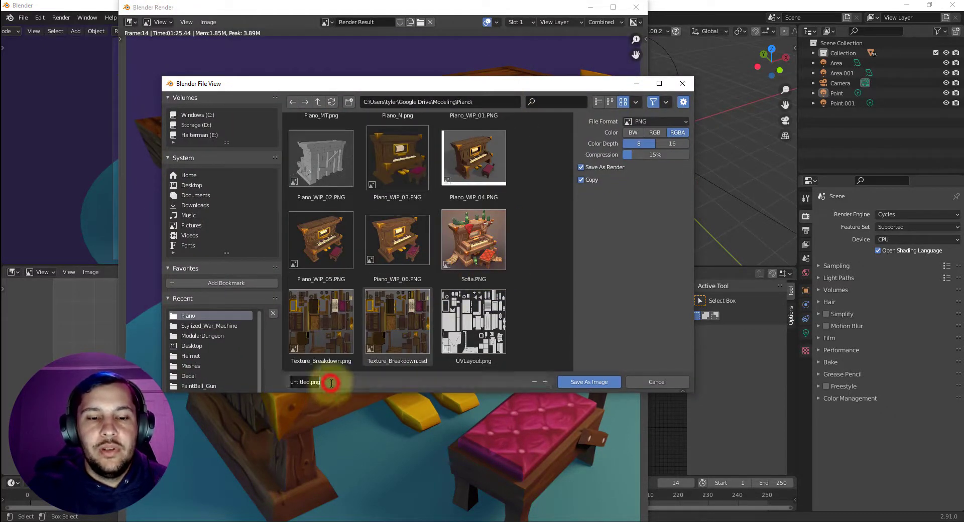
{"action": "type", "text": "{i"}
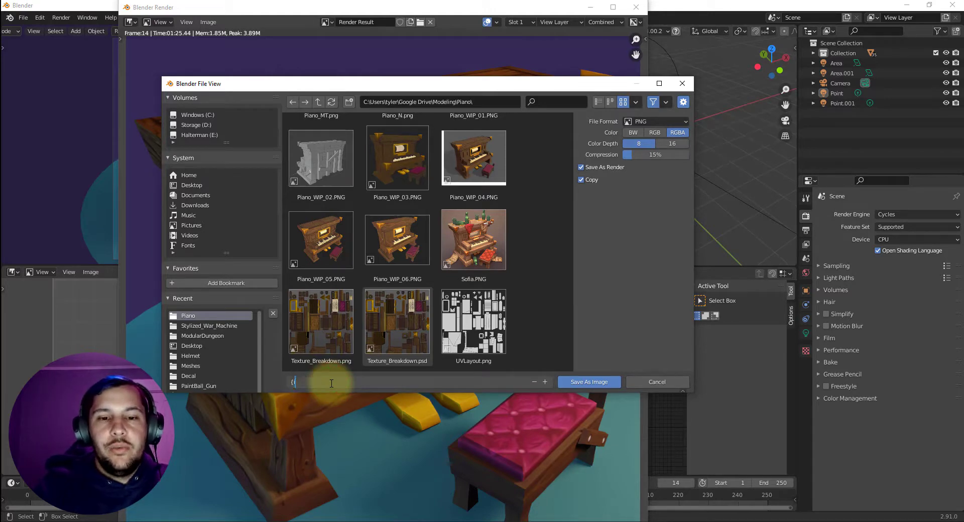
{"action": "key", "text": "BackSpace"}
{"action": "type", "text": "Pia"}
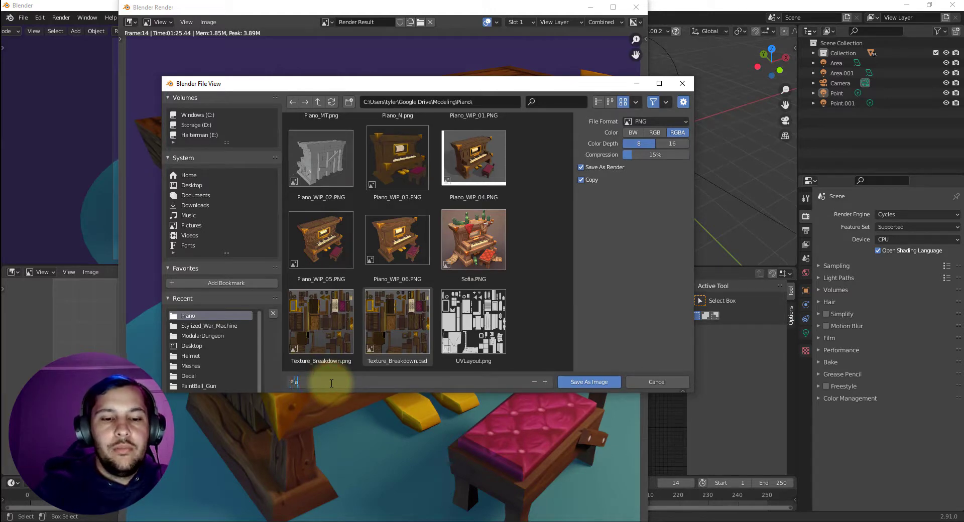
{"action": "type", "text": "no_Demo"}
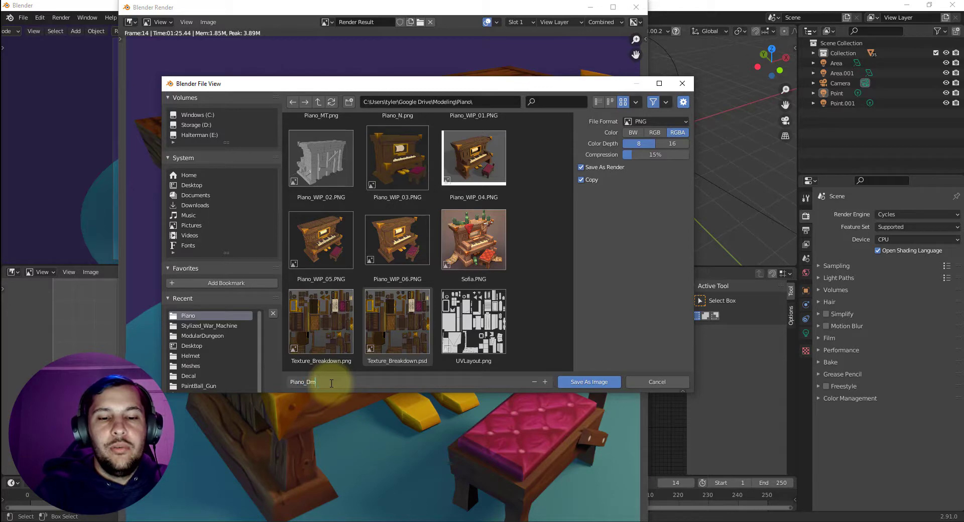
{"action": "type", "text": "_Rende"}
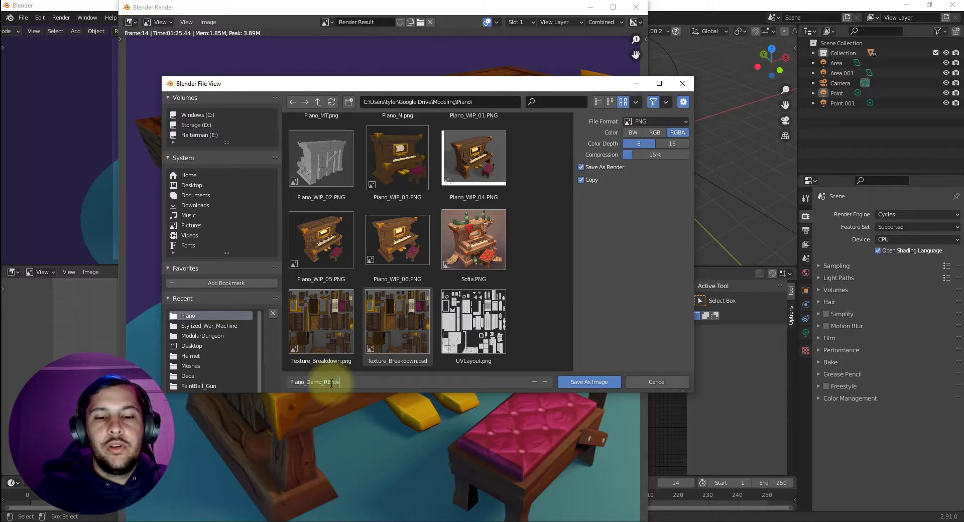
{"action": "type", "text": "r_"}
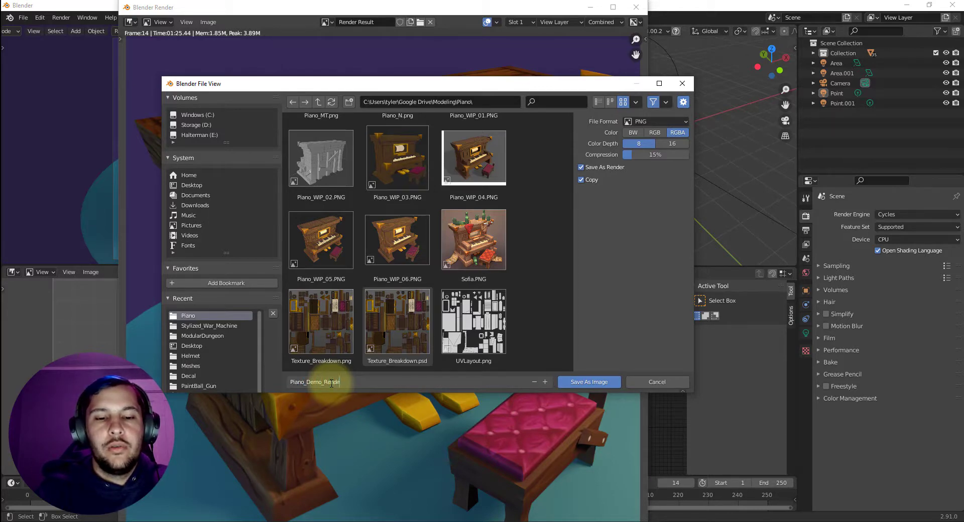
{"action": "type", "text": "Blender"}
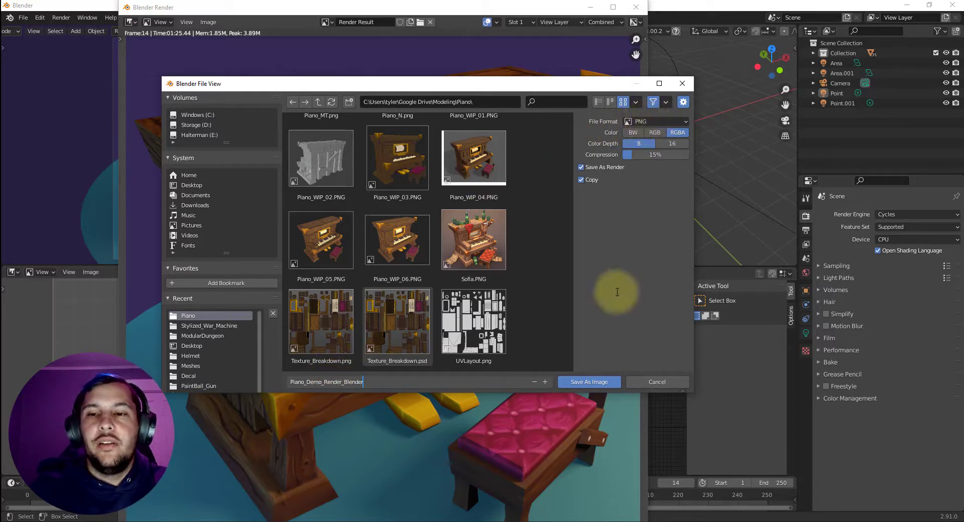
{"action": "left_click", "coordinate": [607, 382]}
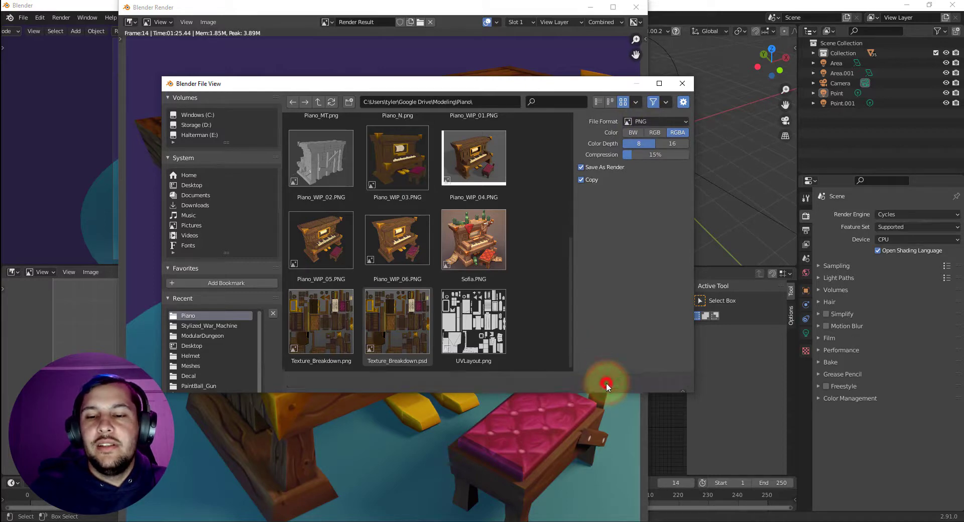
{"action": "left_click", "coordinate": [636, 7]}
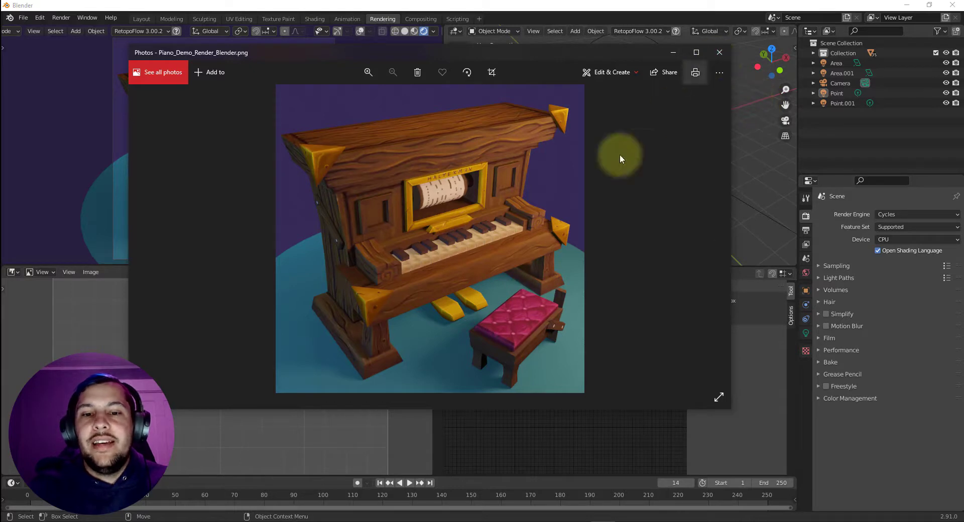
Close the saved piano render's preview in Photos and return to the Blender scene.
{"action": "right_click", "coordinate": [452, 167]}
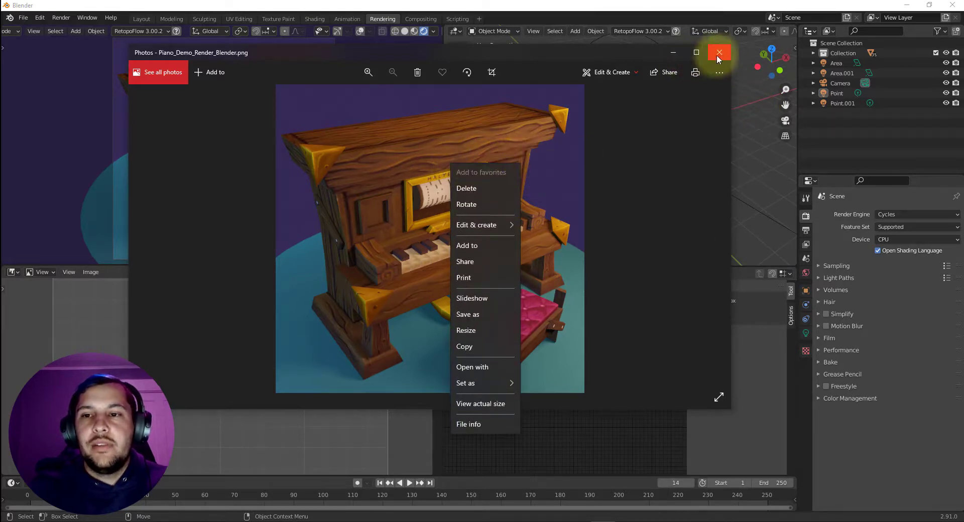
{"action": "left_click", "coordinate": [719, 52]}
{"action": "left_click", "coordinate": [719, 52]}
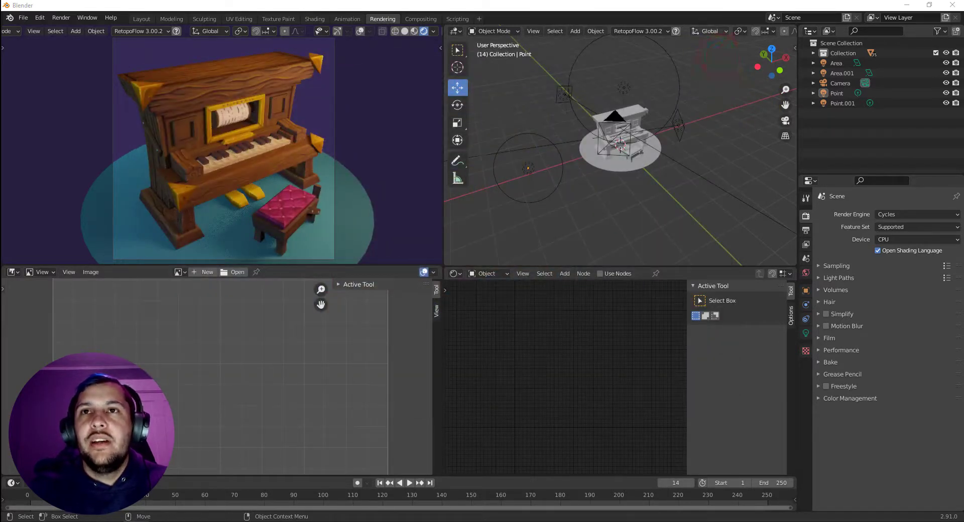